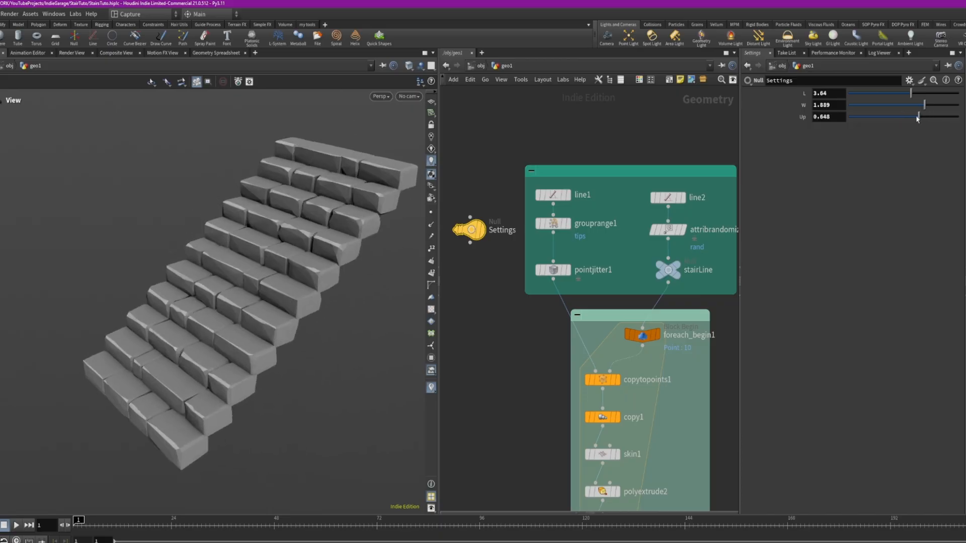
Examine the finished procedural stone staircase from several angles
{"action": "left_click_drag", "start_coordinate": [293, 296], "coordinate": [236, 194]}
{"action": "left_click_drag", "start_coordinate": [238, 254], "coordinate": [220, 302]}
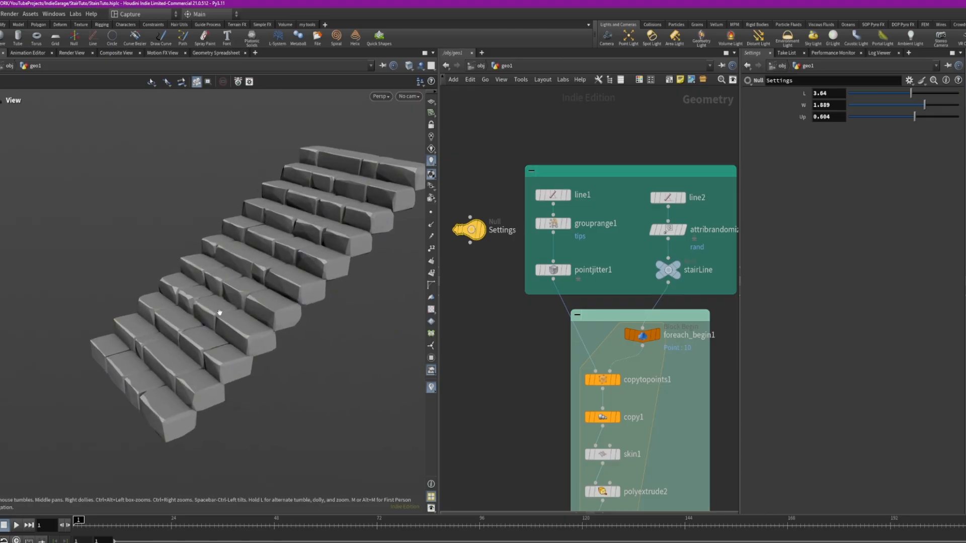
{"action": "left_click_drag", "start_coordinate": [219, 313], "coordinate": [283, 201]}
{"action": "left_click_drag", "start_coordinate": [215, 250], "coordinate": [319, 246]}
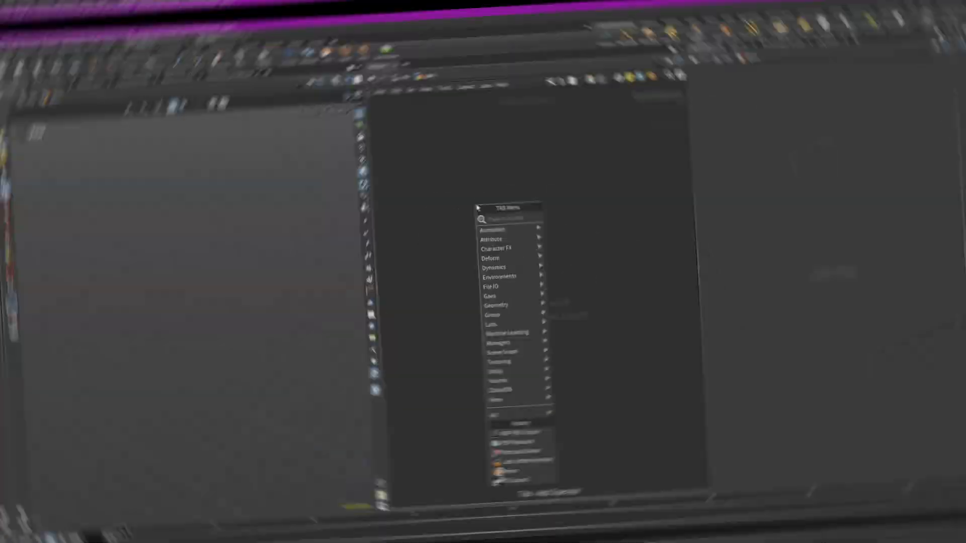
Add a Line node to the empty geometry network
{"action": "type", "text": "line"}
{"action": "key", "text": "Return"}
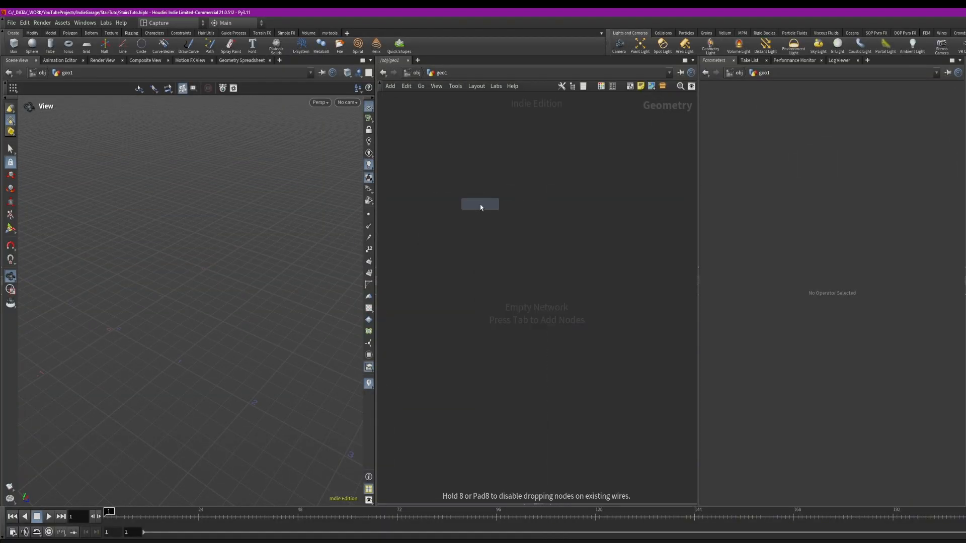
{"action": "left_click", "coordinate": [479, 204]}
Set the line's direction to 0, 0, 1
{"action": "left_click_drag", "start_coordinate": [287, 254], "coordinate": [215, 274]}
{"action": "scroll", "coordinate": [215, 274], "scroll_direction": "up", "scroll_amount": 2}
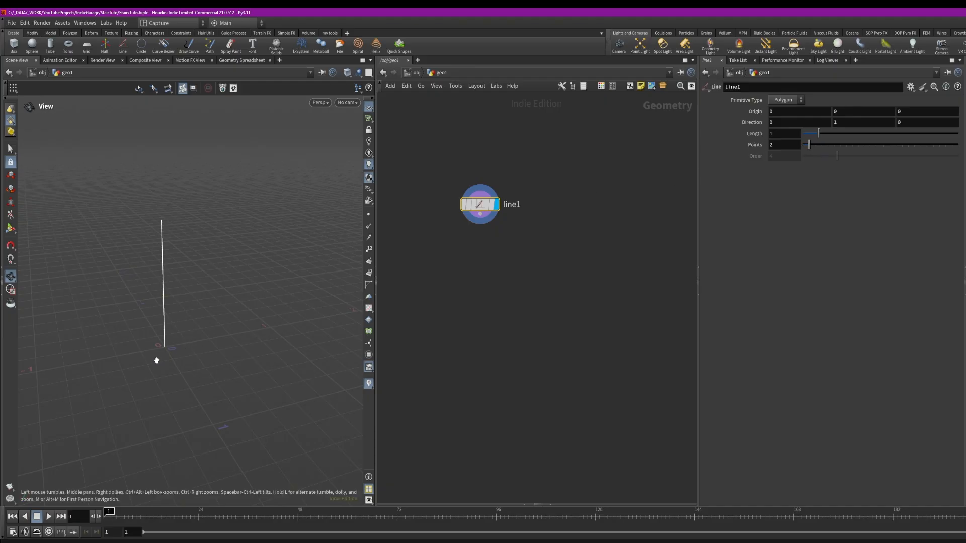
{"action": "key", "text": "Return"}
{"action": "type", "text": "0"}
{"action": "key", "text": "Return"}
{"action": "left_click", "coordinate": [910, 125]}
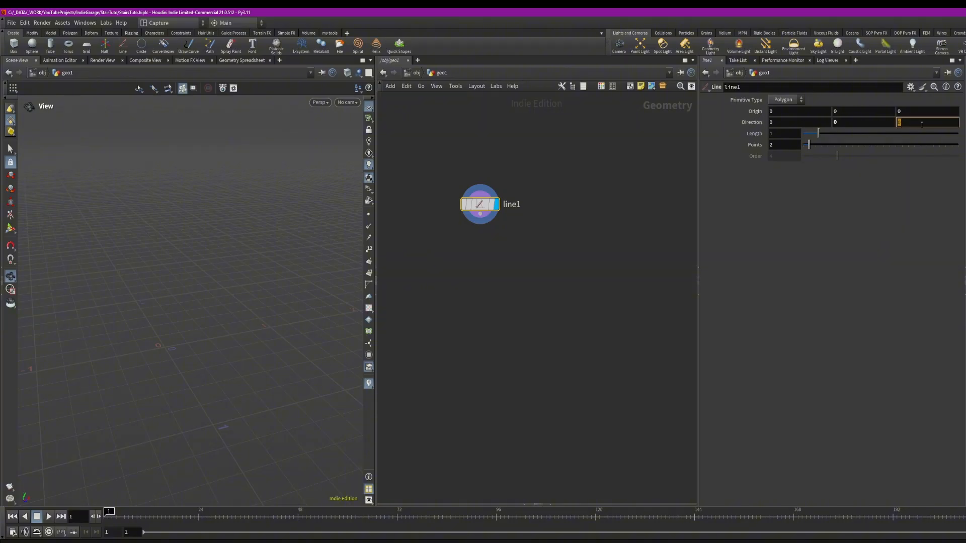
{"action": "key", "text": "Return"}
{"action": "left_click_drag", "start_coordinate": [157, 365], "coordinate": [201, 296]}
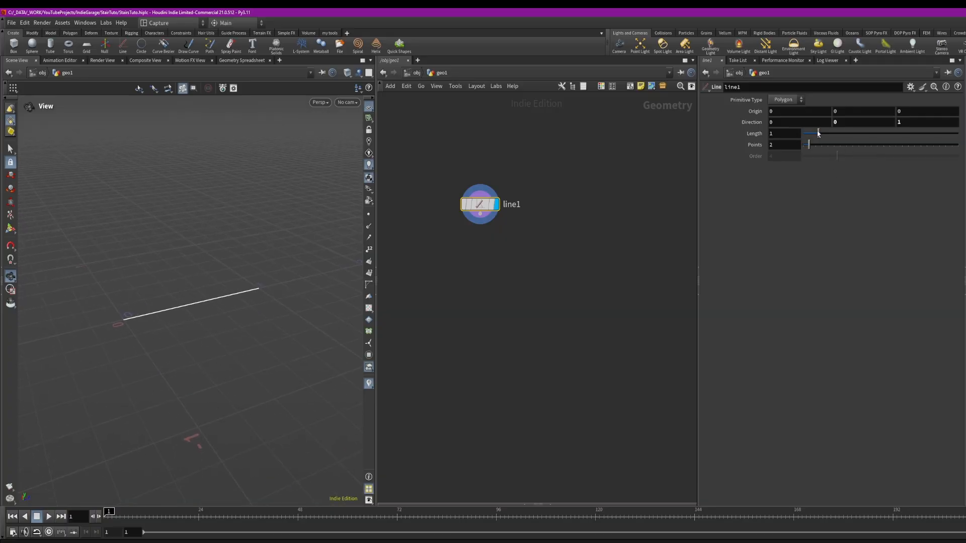
Set the line's length to 3
{"action": "left_click_drag", "start_coordinate": [820, 133], "coordinate": [711, 134]}
{"action": "type", "text": "3"}
{"action": "key", "text": "Return"}
Set the line's point count to 8
{"action": "right_click_drag", "start_coordinate": [228, 191], "coordinate": [190, 194]}
{"action": "left_click_drag", "start_coordinate": [190, 193], "coordinate": [248, 220]}
{"action": "left_click_drag", "start_coordinate": [807, 144], "coordinate": [829, 145]}
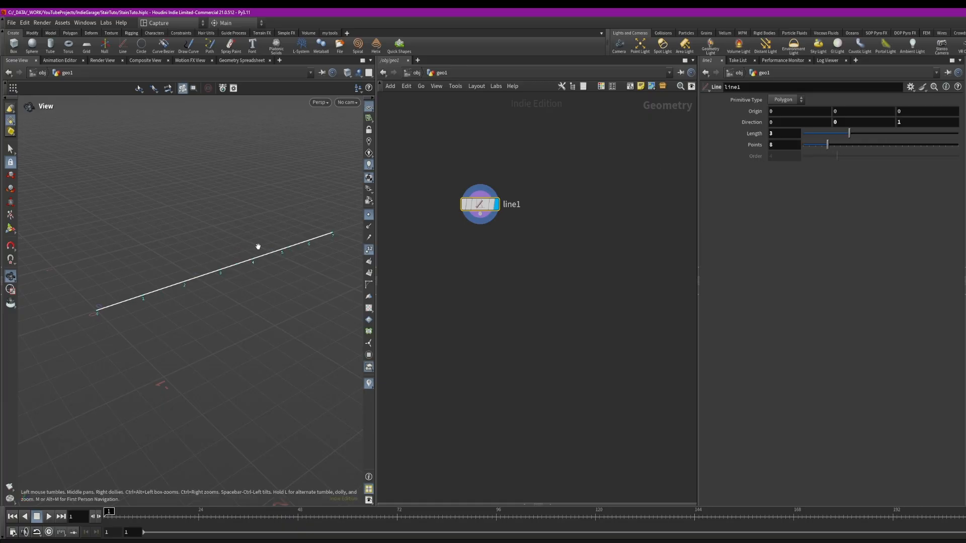
Set the line's length to about 1.59 and copy the Length parameter
{"action": "mouse_move", "coordinate": [846, 134]}
{"action": "left_mouse_down"}
{"action": "mouse_move", "coordinate": [827, 134]}
{"action": "mouse_move", "coordinate": [855, 135]}
{"action": "mouse_move", "coordinate": [825, 139]}
{"action": "mouse_move", "coordinate": [842, 145]}
{"action": "mouse_move", "coordinate": [828, 148]}
{"action": "mouse_move", "coordinate": [830, 136]}
{"action": "left_mouse_up"}
{"action": "right_click", "coordinate": [793, 136]}
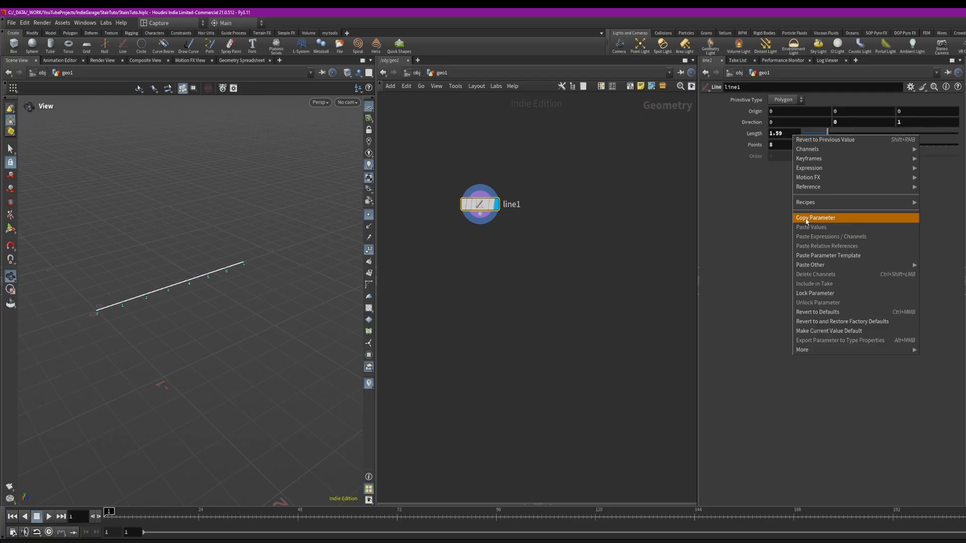
{"action": "left_click", "coordinate": [807, 219]}
Paste the Length parameter as a relative reference into the Points field
{"action": "left_click", "coordinate": [783, 146]}
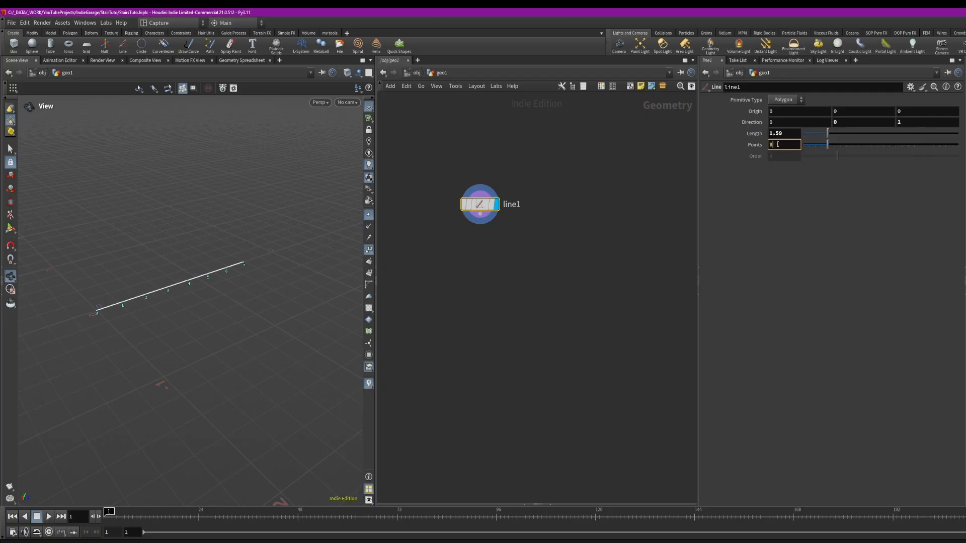
{"action": "right_click", "coordinate": [777, 144]}
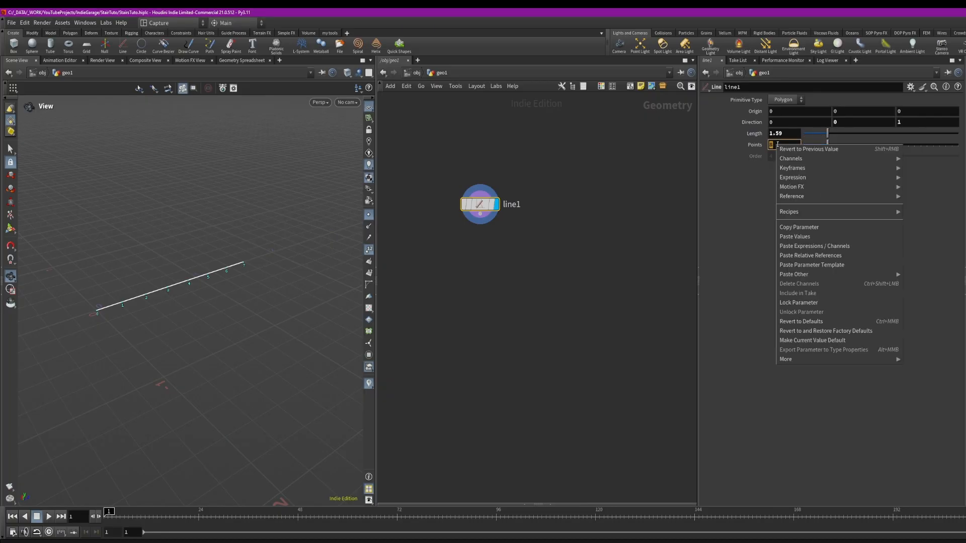
{"action": "left_click", "coordinate": [823, 256]}
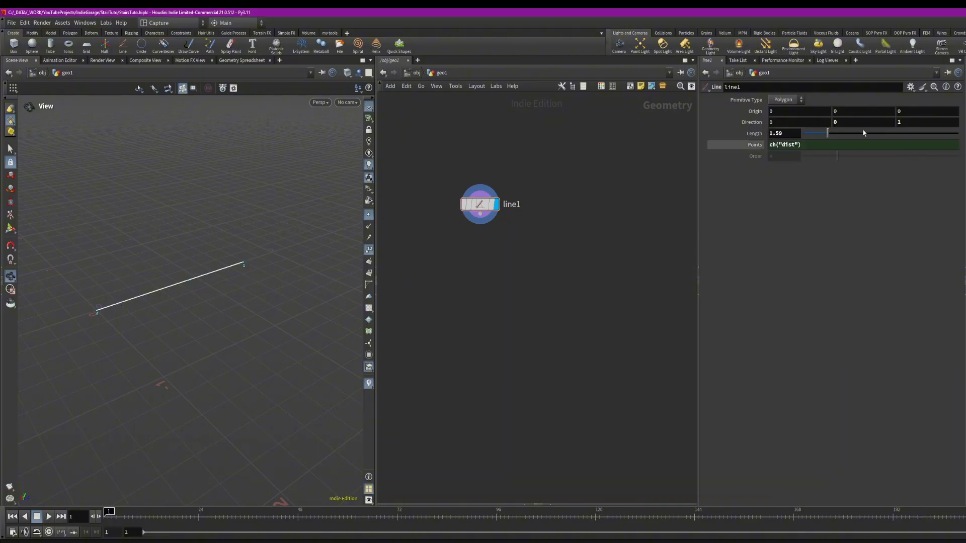
Set the line's length to 5
{"action": "left_click_drag", "start_coordinate": [832, 135], "coordinate": [861, 133]}
{"action": "scroll", "coordinate": [270, 155], "scroll_direction": "down", "scroll_amount": 3}
{"action": "middle_click_drag", "start_coordinate": [269, 156], "coordinate": [214, 163]}
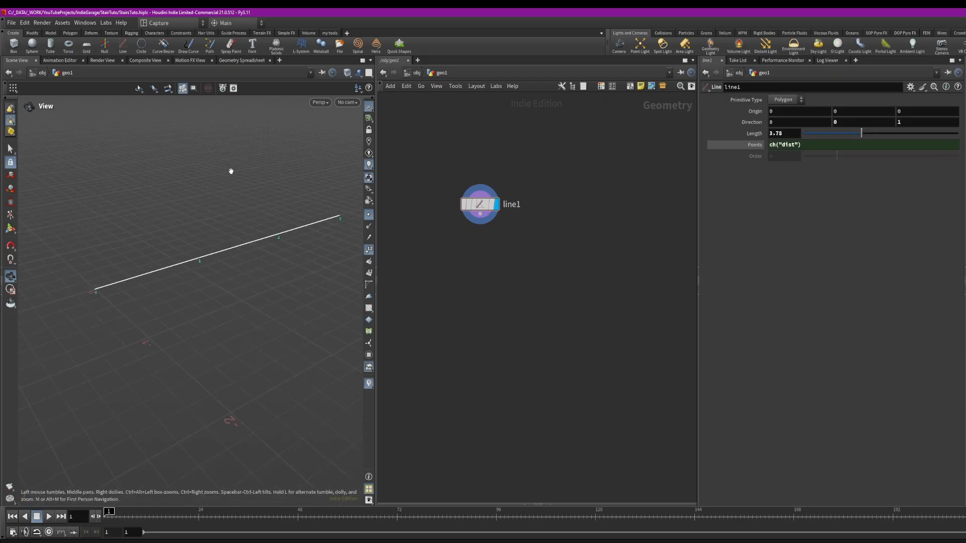
{"action": "double_click", "coordinate": [794, 135]}
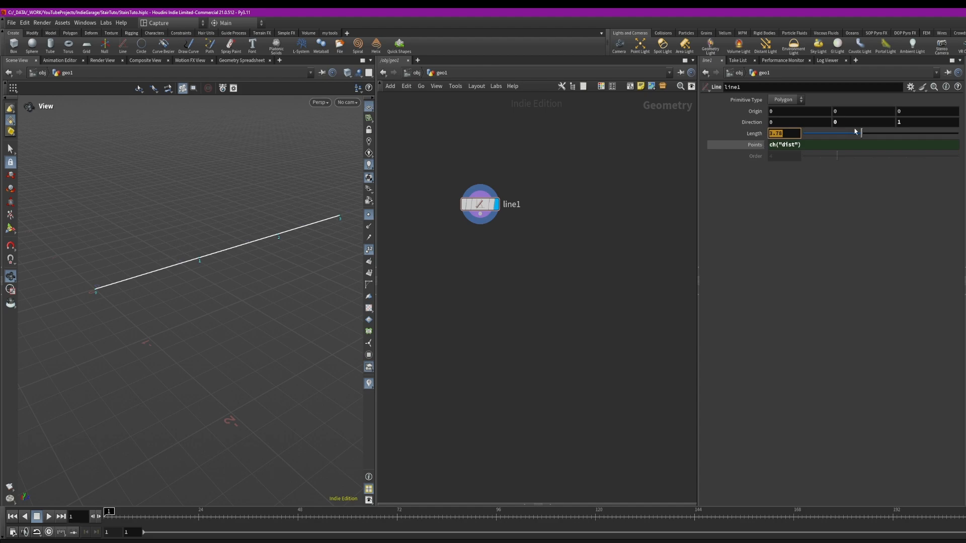
{"action": "mouse_move", "coordinate": [862, 134]}
{"action": "left_mouse_down"}
{"action": "mouse_move", "coordinate": [897, 134]}
{"action": "mouse_move", "coordinate": [875, 134]}
{"action": "left_mouse_up"}
{"action": "scroll", "coordinate": [212, 166], "scroll_direction": "down", "scroll_amount": 3}
{"action": "middle_click_drag", "start_coordinate": [211, 166], "coordinate": [171, 177]}
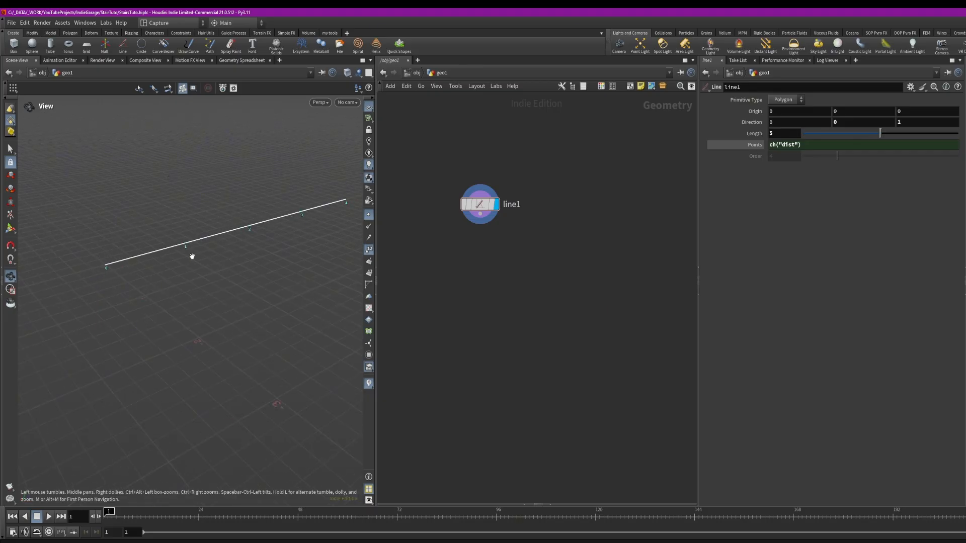
Change the Points expression to ch("dist")*3
{"action": "scroll", "coordinate": [214, 240], "scroll_direction": "up", "scroll_amount": 1}
{"action": "left_click", "coordinate": [810, 144]}
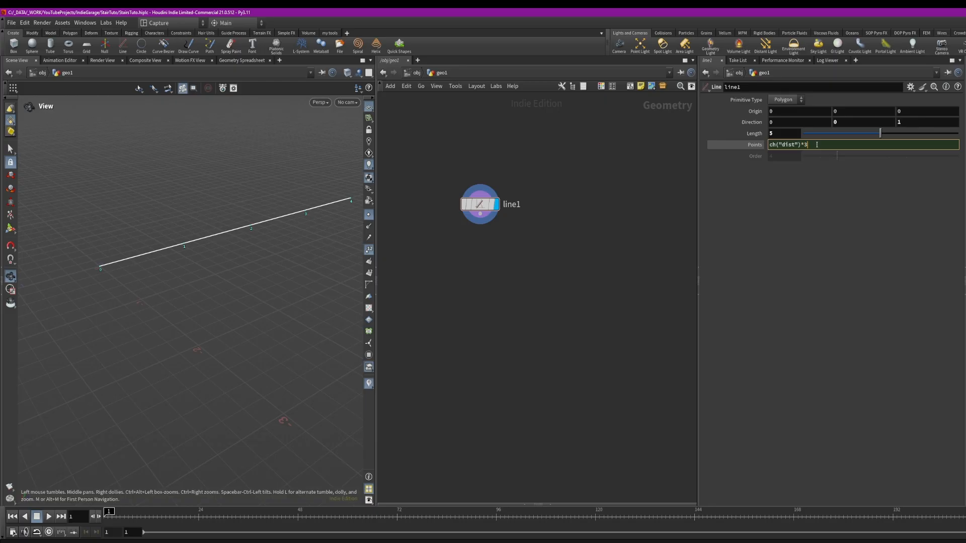
{"action": "key", "text": "Return"}
Set the line's length to about 4.33
{"action": "left_click_drag", "start_coordinate": [132, 267], "coordinate": [206, 256]}
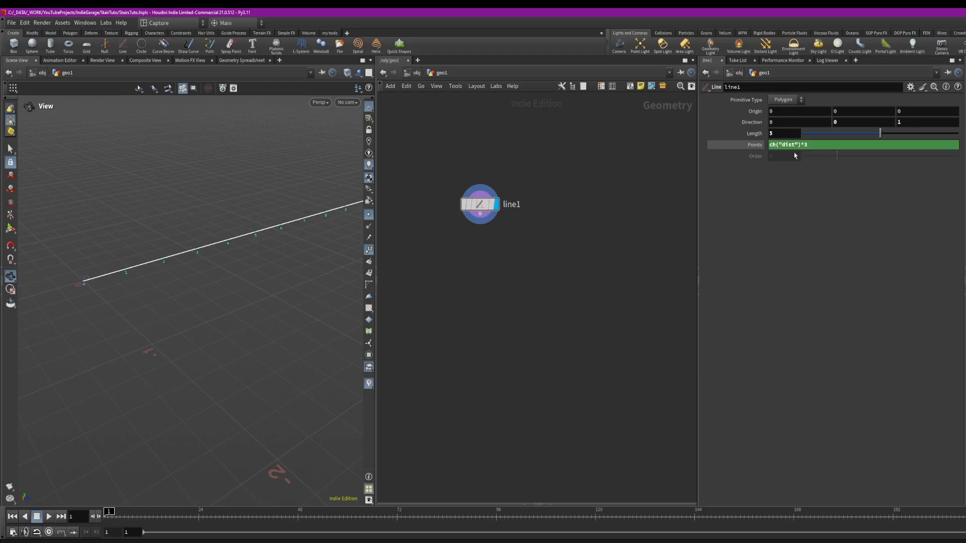
{"action": "type", "text": "3"}
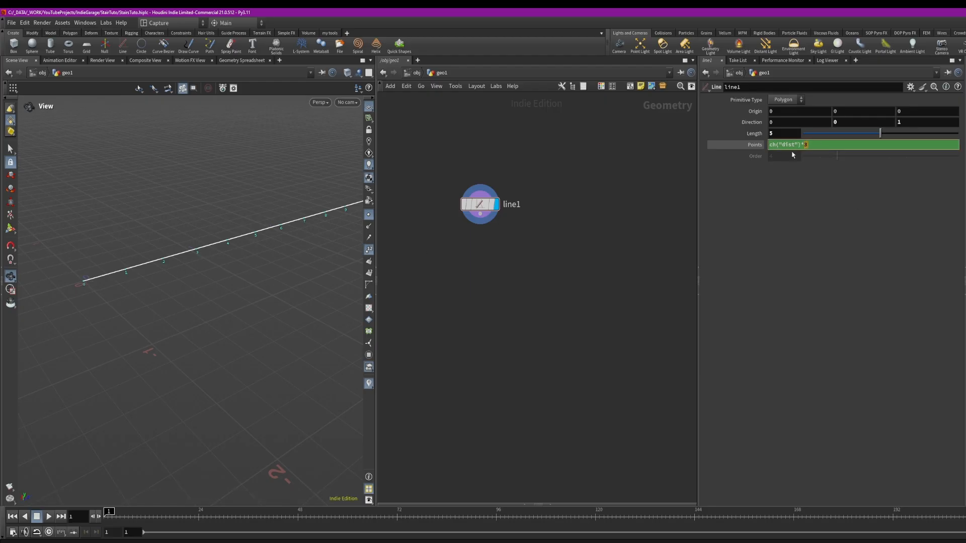
{"action": "mouse_move", "coordinate": [880, 133]}
{"action": "left_mouse_down"}
{"action": "mouse_move", "coordinate": [836, 132]}
{"action": "mouse_move", "coordinate": [882, 131]}
{"action": "mouse_move", "coordinate": [836, 132]}
{"action": "mouse_move", "coordinate": [869, 133]}
{"action": "left_mouse_up"}
Set the line direction's Y component to 0.5
{"action": "middle_click_drag", "start_coordinate": [836, 122], "coordinate": [878, 134]}
{"action": "mouse_move", "coordinate": [248, 209]}
{"action": "middle_mouse_down"}
{"action": "mouse_move", "coordinate": [259, 229]}
{"action": "mouse_move", "coordinate": [257, 221]}
{"action": "middle_mouse_up"}
{"action": "middle_click_drag", "start_coordinate": [844, 122], "coordinate": [894, 123]}
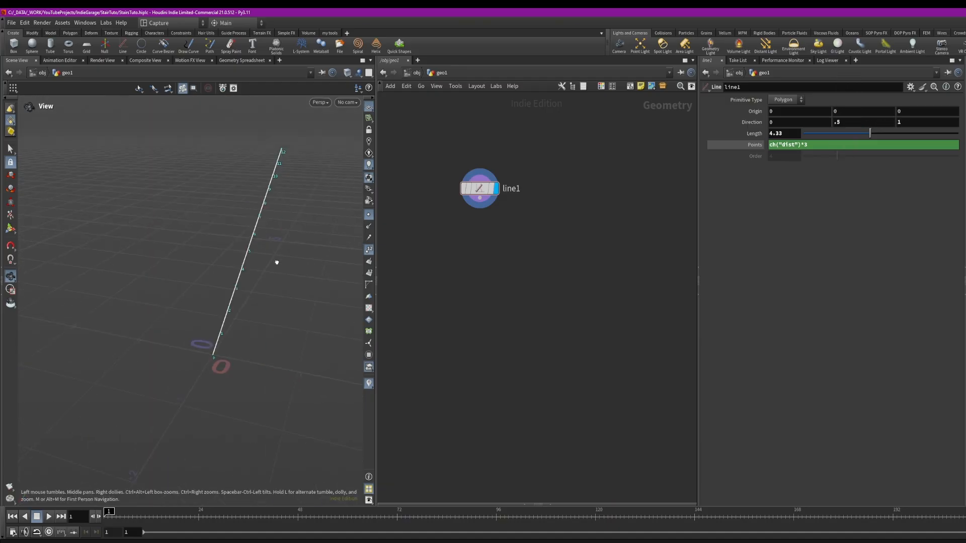
{"action": "mouse_move", "coordinate": [277, 263]}
{"action": "left_mouse_down"}
{"action": "mouse_move", "coordinate": [247, 264]}
{"action": "mouse_move", "coordinate": [266, 264]}
{"action": "mouse_move", "coordinate": [263, 276]}
{"action": "left_mouse_up"}
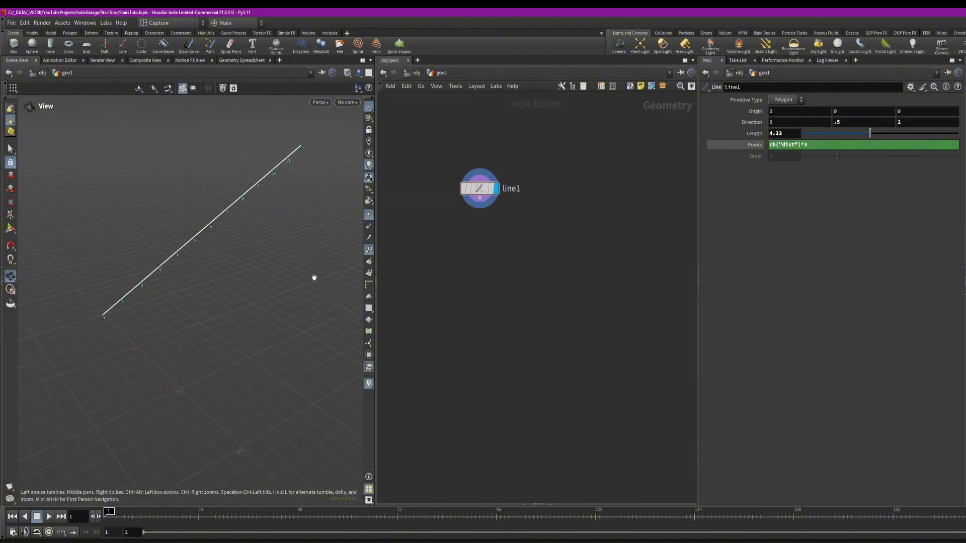
Move the line1 node aside in the network
{"action": "left_click_drag", "start_coordinate": [495, 202], "coordinate": [463, 173]}
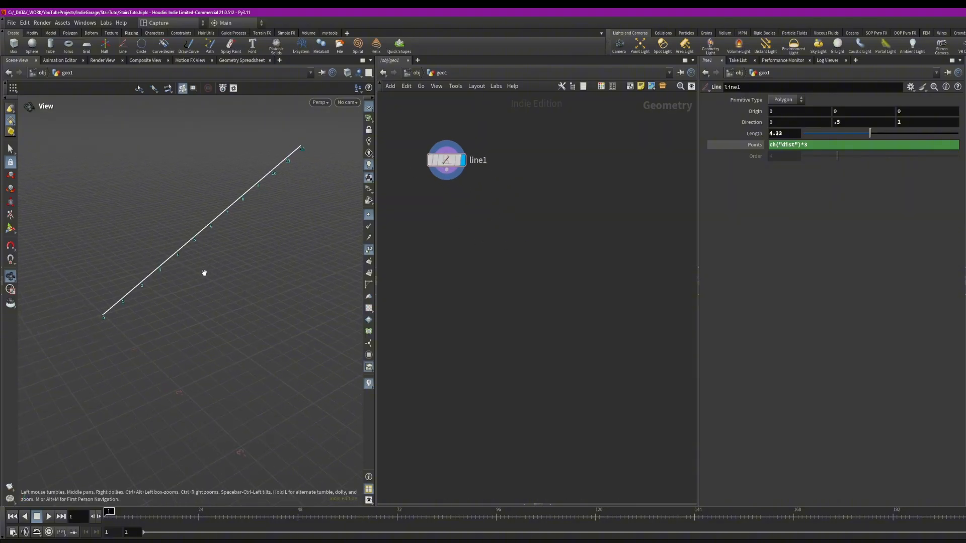
{"action": "left_click_drag", "start_coordinate": [447, 170], "coordinate": [577, 165]}
{"action": "key", "text": "Escape"}
Add a second Line node to the network
{"action": "key", "text": "Tab"}
{"action": "type", "text": "line"}
{"action": "key", "text": "Return"}
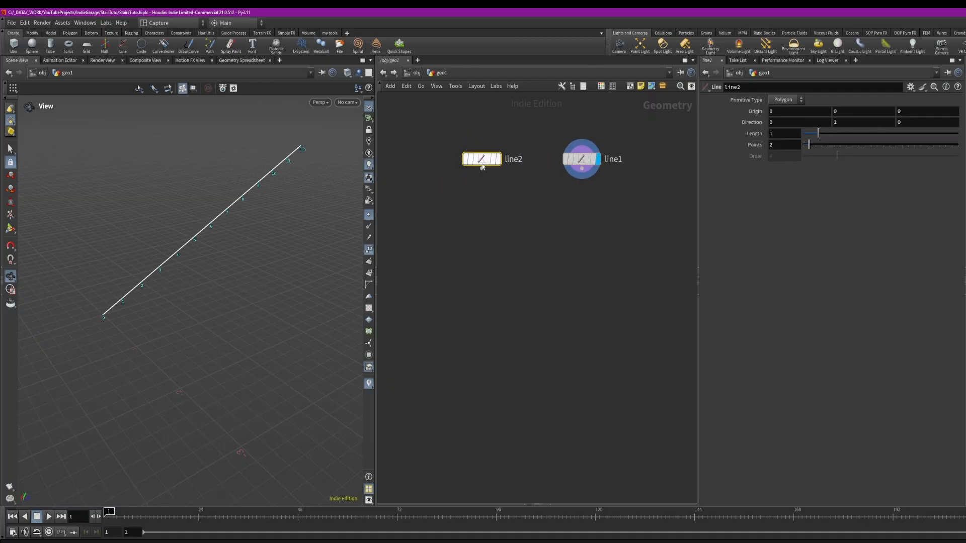
{"action": "left_click", "coordinate": [467, 159]}
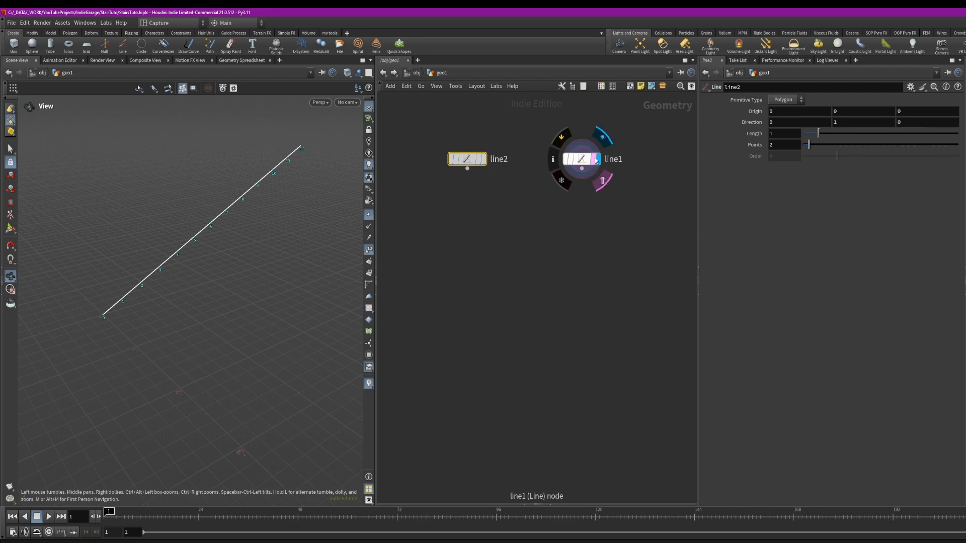
Template line1 and display line2 in the viewport
{"action": "left_click", "coordinate": [602, 179]}
{"action": "left_click", "coordinate": [483, 159]}
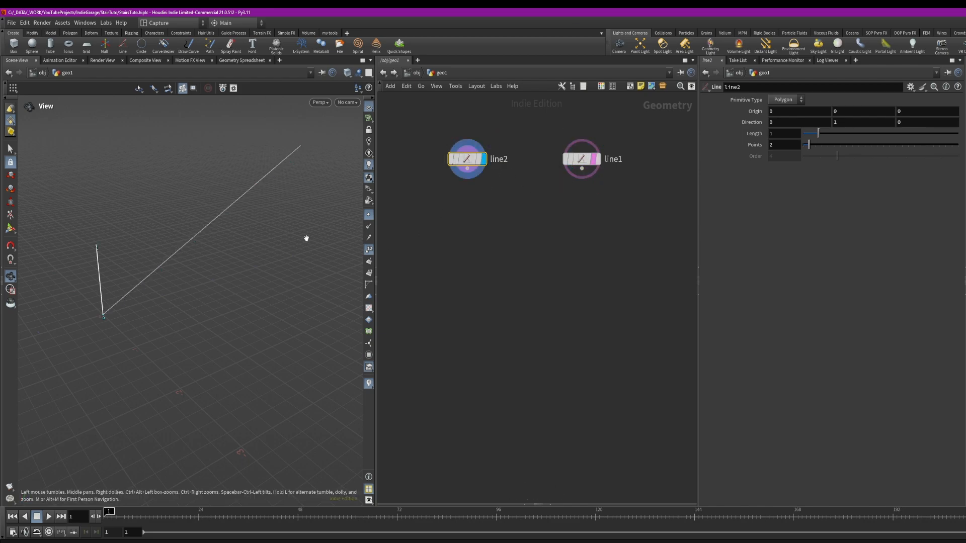
Increase the floating gnomon size in the viewport display options
{"action": "middle_click_drag", "start_coordinate": [260, 223], "coordinate": [263, 221]}
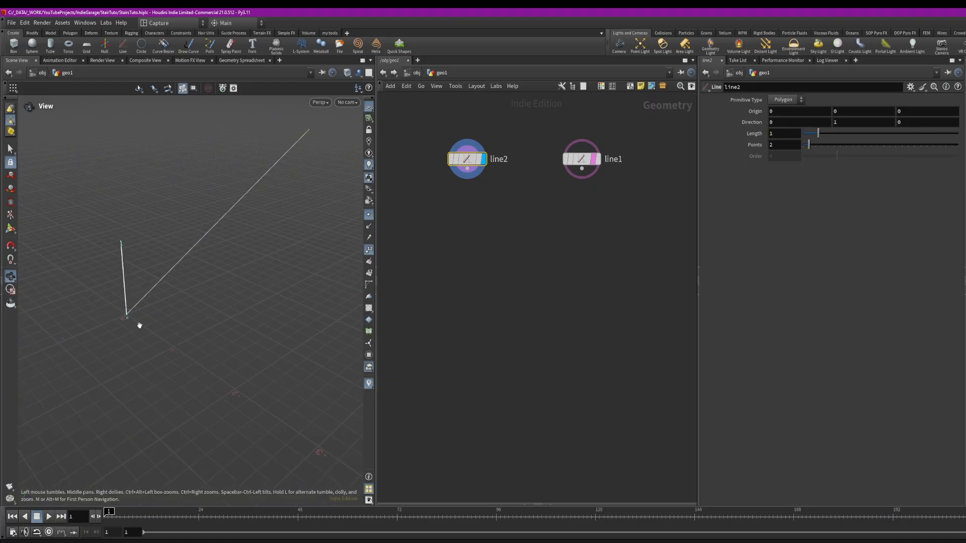
{"action": "key", "text": "d"}
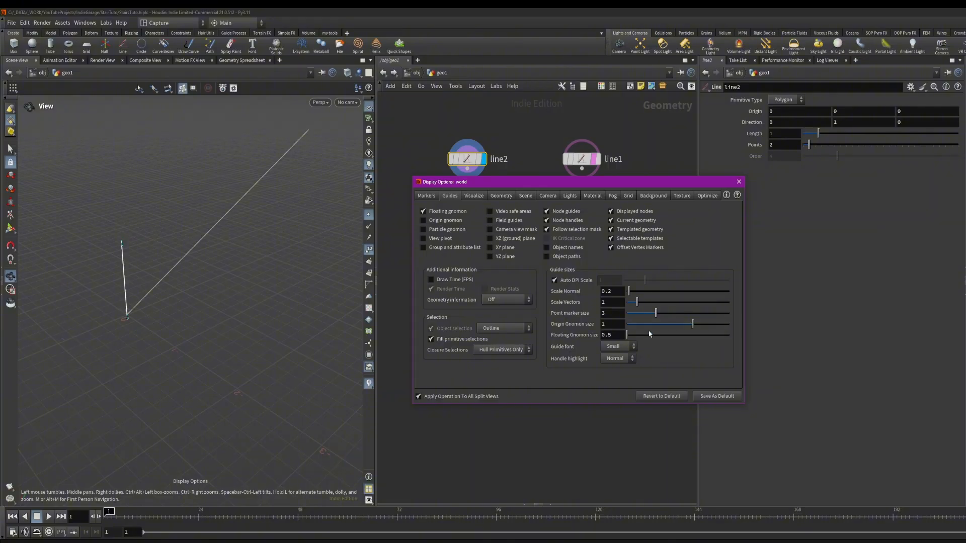
{"action": "left_click_drag", "start_coordinate": [628, 335], "coordinate": [728, 334]}
{"action": "left_click", "coordinate": [739, 182]}
Set line2's direction to 1, 0, 0
{"action": "left_click_drag", "start_coordinate": [151, 371], "coordinate": [151, 383]}
{"action": "middle_click_drag", "start_coordinate": [152, 383], "coordinate": [150, 373]}
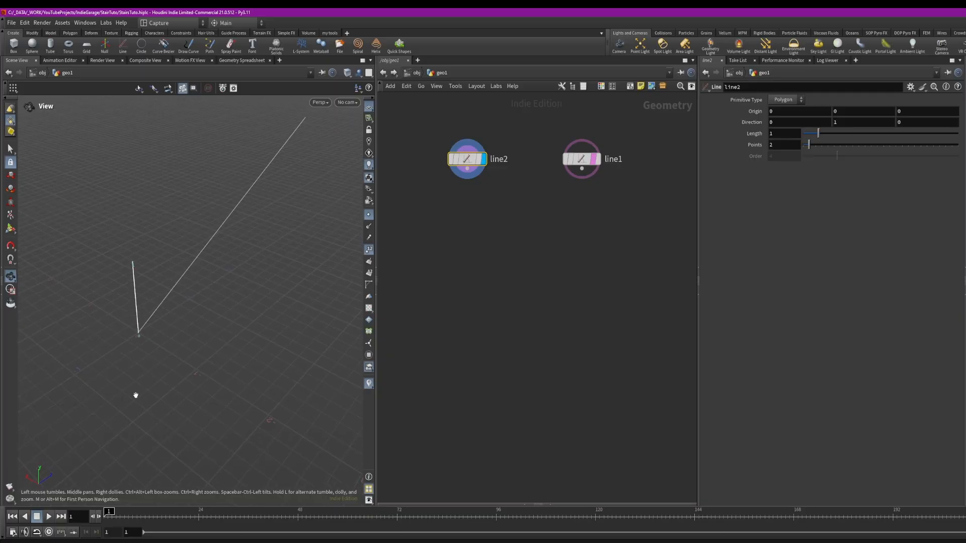
{"action": "left_click", "coordinate": [780, 122]}
{"action": "key", "text": "Tab"}
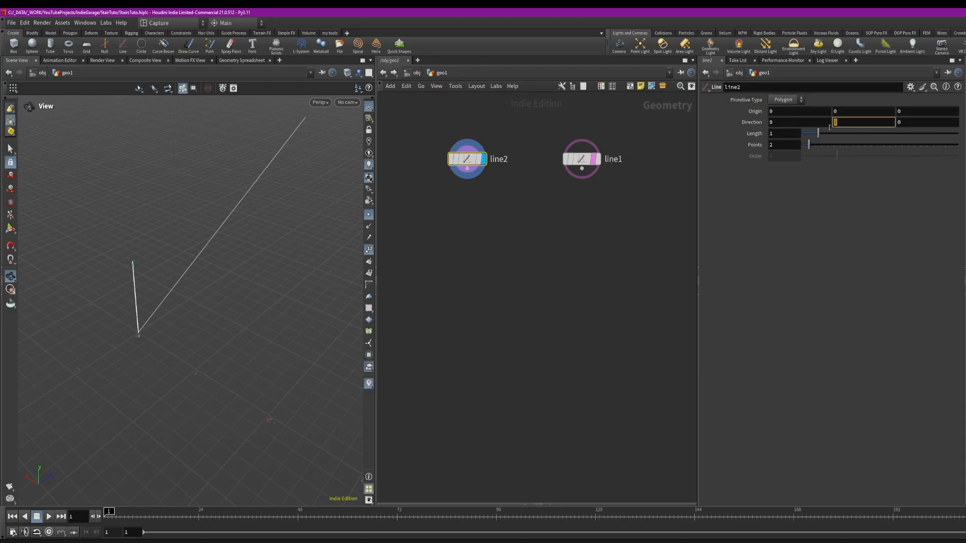
{"action": "type", "text": "0"}
{"action": "key", "text": "Return"}
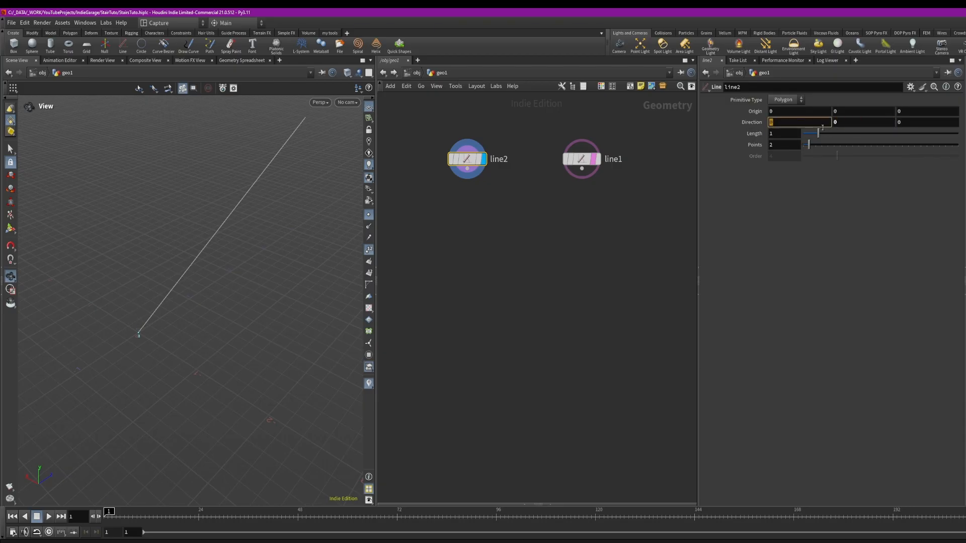
{"action": "type", "text": "1"}
{"action": "key", "text": "Return"}
{"action": "left_click_drag", "start_coordinate": [199, 318], "coordinate": [247, 305]}
Add a Copy to Points node copying line2 onto line1's points and display it
{"action": "left_click", "coordinate": [595, 159]}
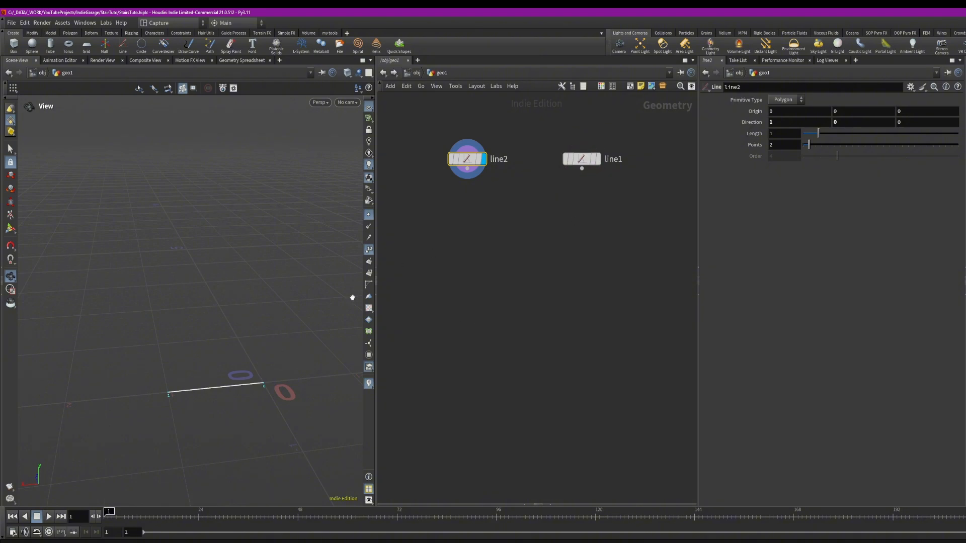
{"action": "left_click", "coordinate": [503, 220]}
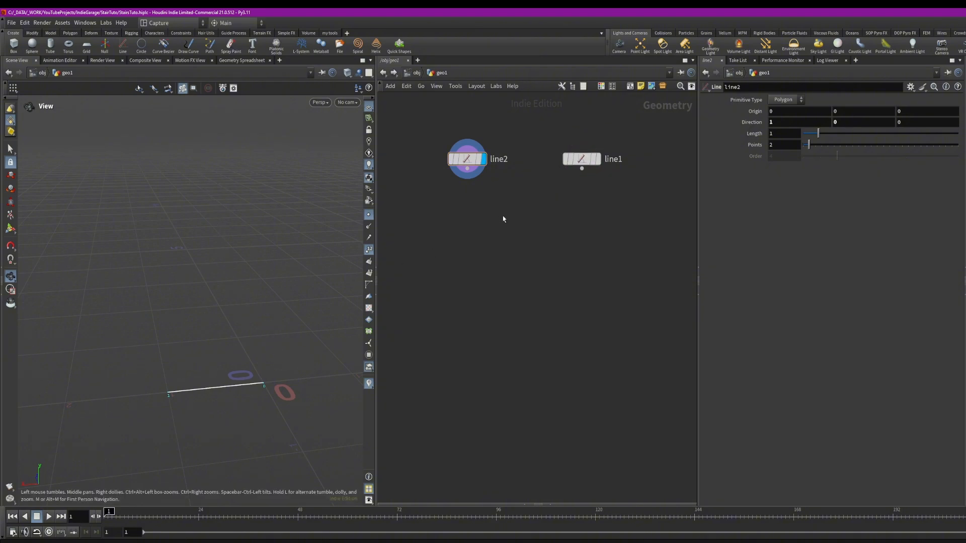
{"action": "key", "text": "Tab"}
{"action": "type", "text": "copy"}
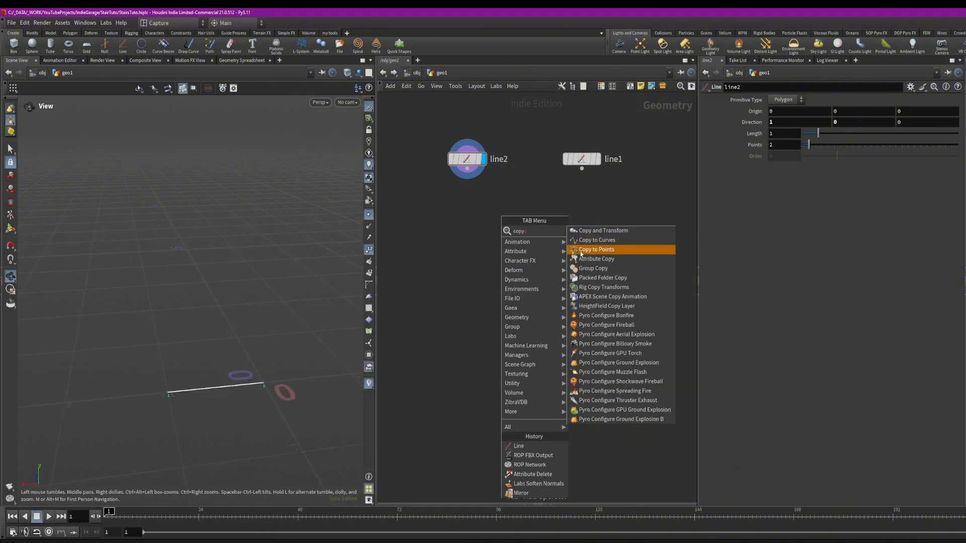
{"action": "key", "text": "Return"}
{"action": "left_click", "coordinate": [515, 246]}
{"action": "left_click_drag", "start_coordinate": [467, 168], "coordinate": [581, 169]}
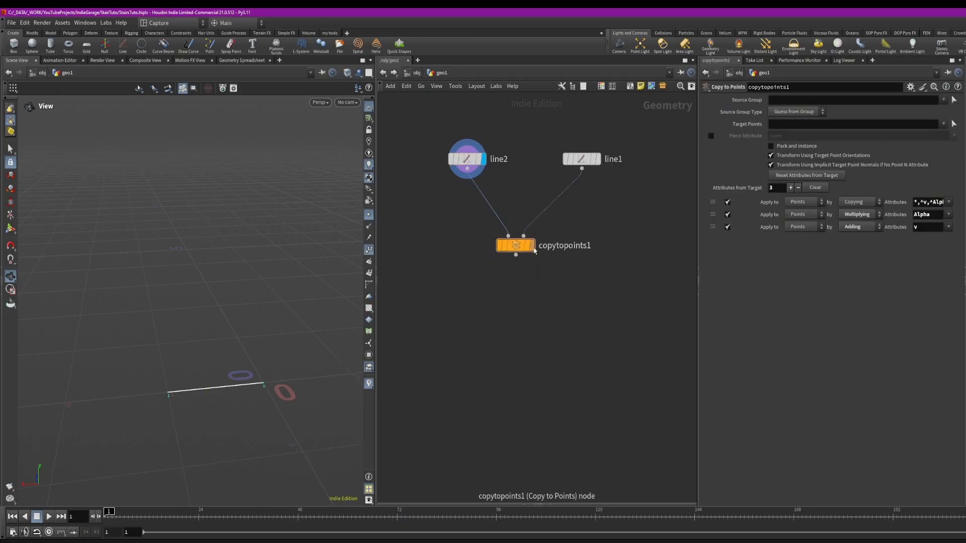
{"action": "left_click", "coordinate": [532, 245]}
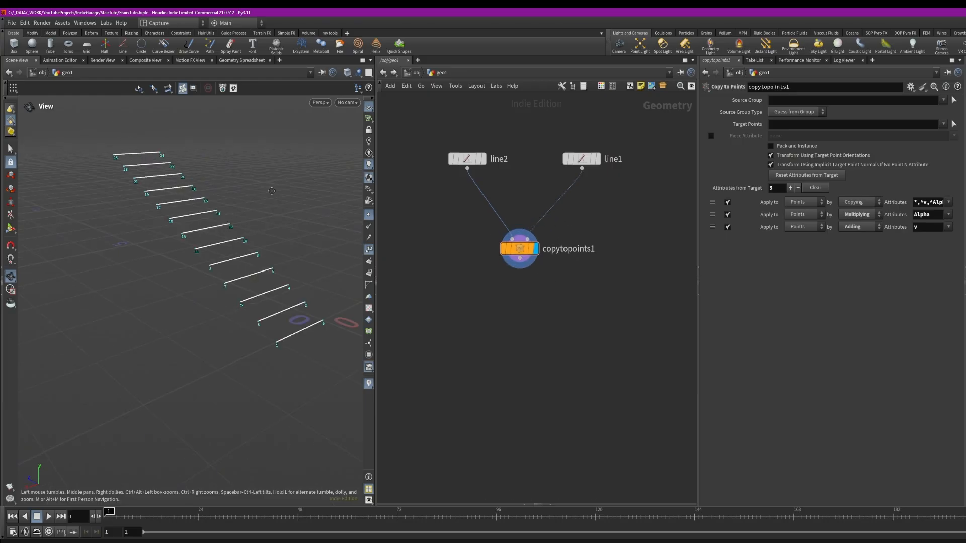
Copy line2's Length parameter
{"action": "middle_click_drag", "start_coordinate": [275, 187], "coordinate": [256, 195]}
{"action": "left_click_drag", "start_coordinate": [581, 159], "coordinate": [584, 163]}
{"action": "left_click_drag", "start_coordinate": [236, 177], "coordinate": [237, 200]}
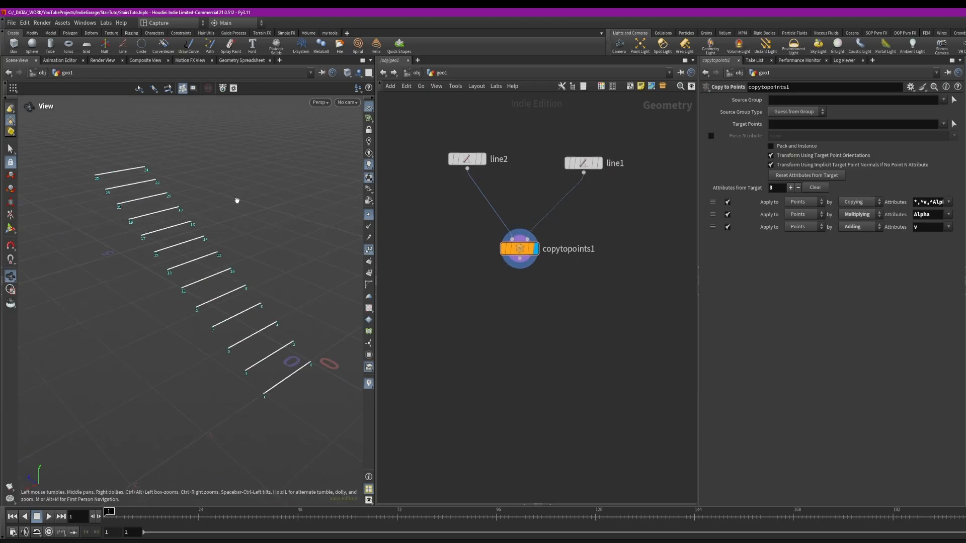
{"action": "left_click", "coordinate": [469, 160]}
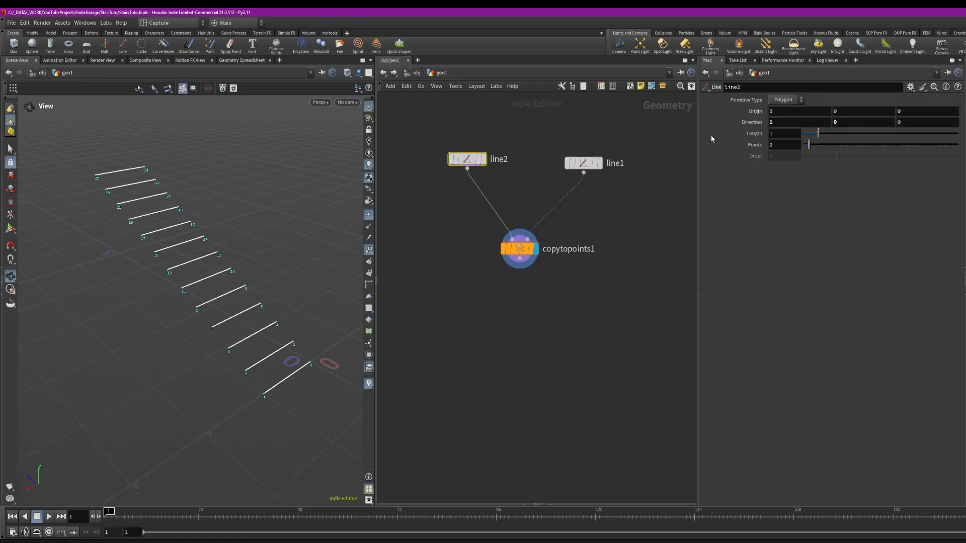
{"action": "right_click", "coordinate": [781, 146]}
{"action": "right_click", "coordinate": [782, 134]}
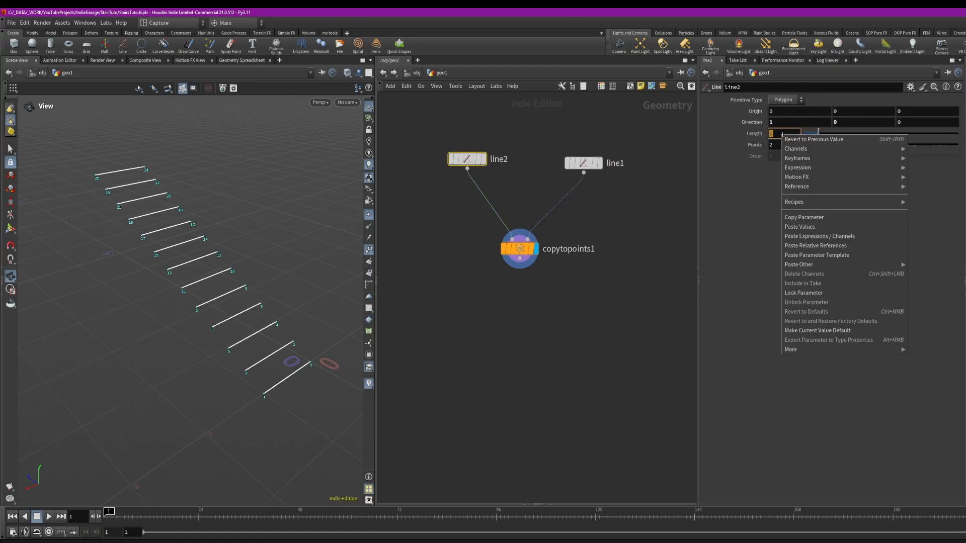
{"action": "left_click", "coordinate": [804, 217]}
Paste a relative reference into line2's Points field and make the expression ch("dist")*4
{"action": "right_click", "coordinate": [781, 145]}
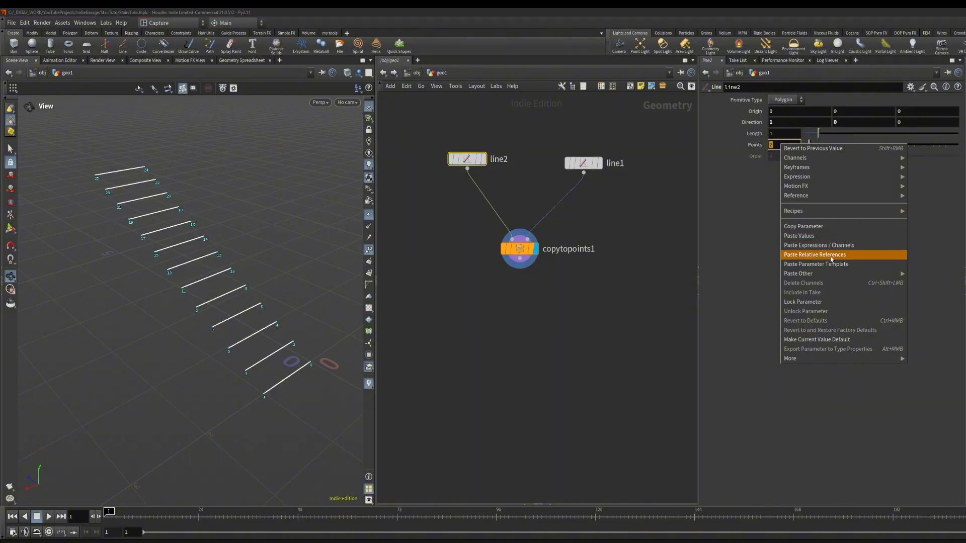
{"action": "left_click", "coordinate": [815, 254]}
{"action": "type", "text": "*3"}
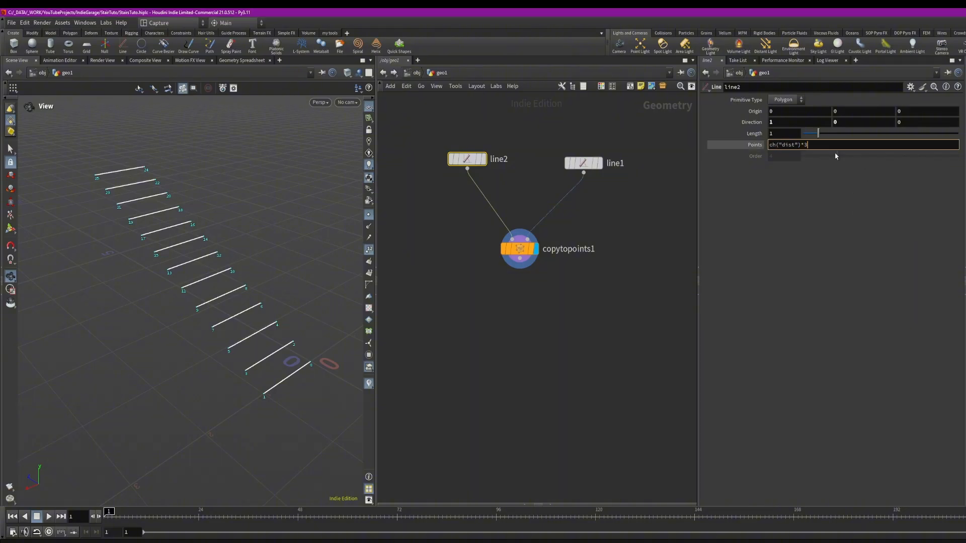
{"action": "key", "text": "Return"}
{"action": "double_click", "coordinate": [811, 149]}
{"action": "type", "text": "4"}
{"action": "key", "text": "Return"}
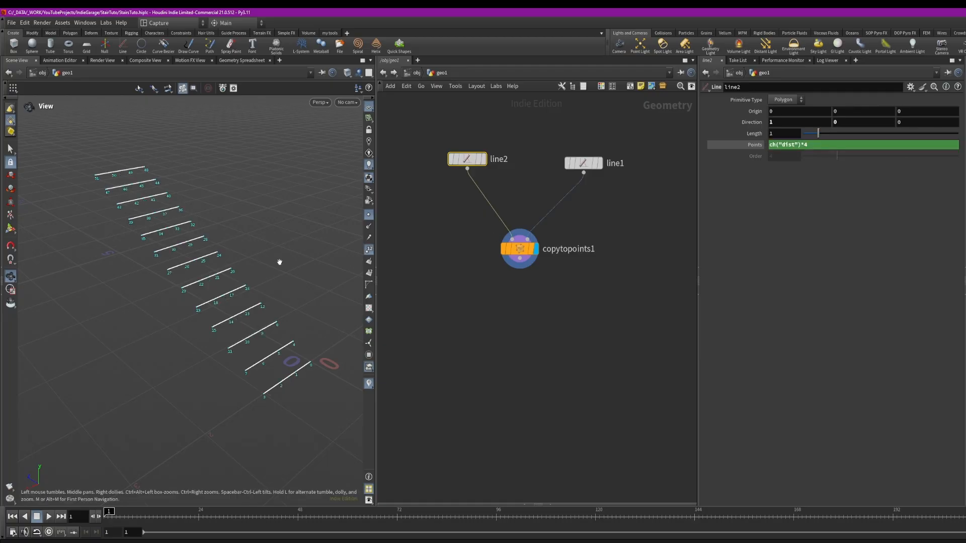
Insert a Point Jitter node between line2 and the Copy to Points node
{"action": "left_click_drag", "start_coordinate": [251, 322], "coordinate": [184, 307]}
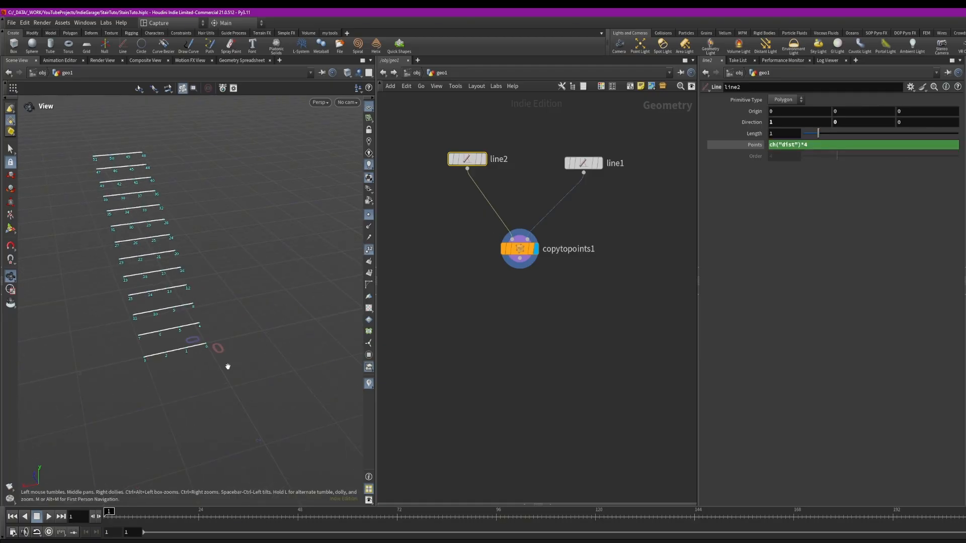
{"action": "left_click_drag", "start_coordinate": [186, 363], "coordinate": [159, 199]}
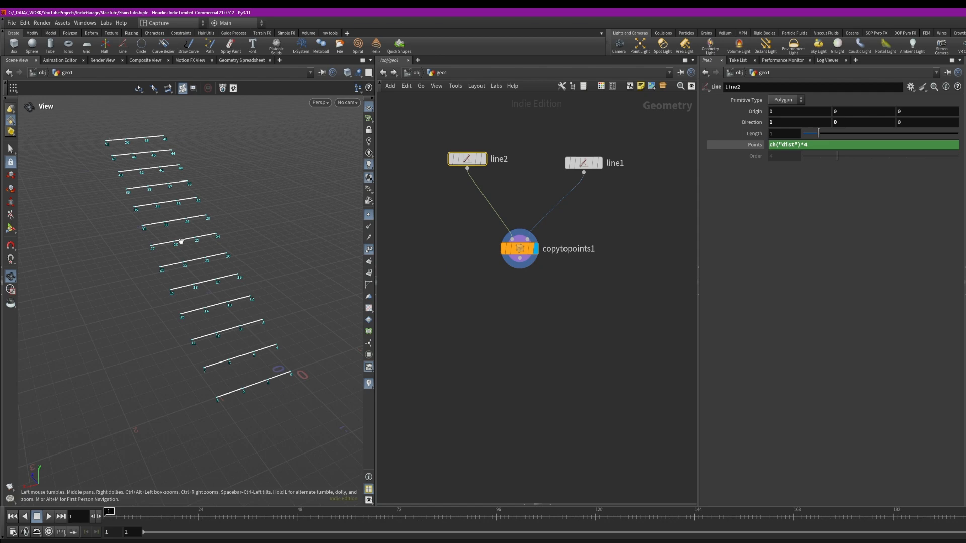
{"action": "left_click_drag", "start_coordinate": [215, 221], "coordinate": [221, 222]}
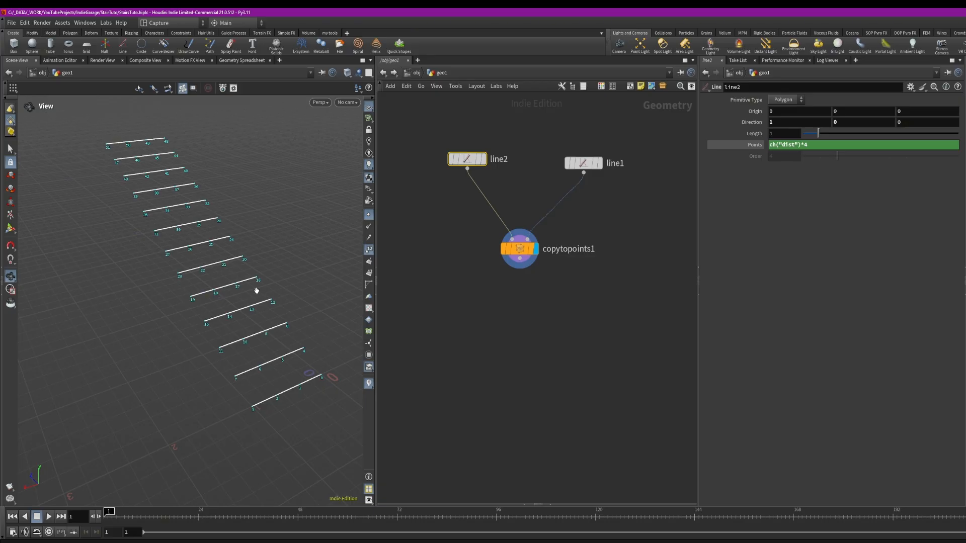
{"action": "left_click_drag", "start_coordinate": [310, 334], "coordinate": [293, 339]}
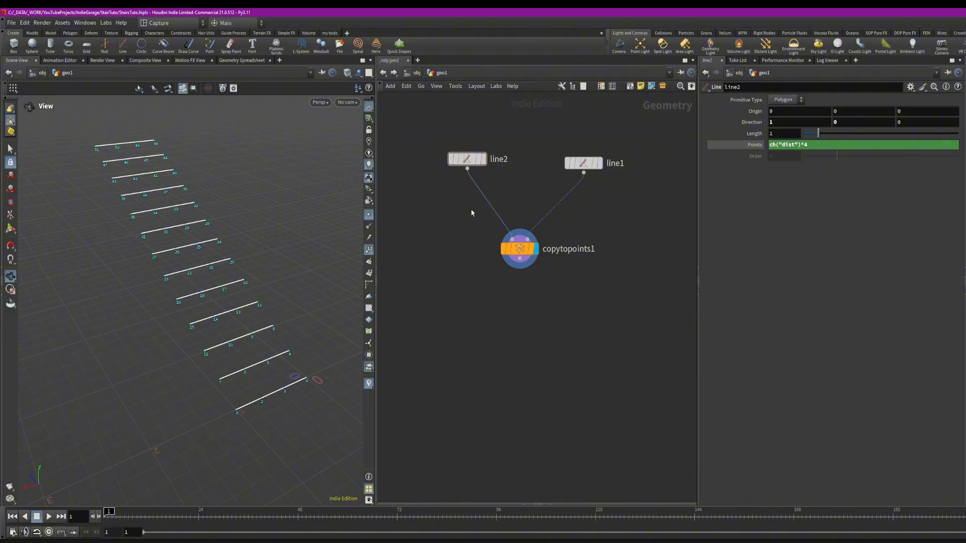
{"action": "key", "text": "Tab"}
{"action": "type", "text": "jit"}
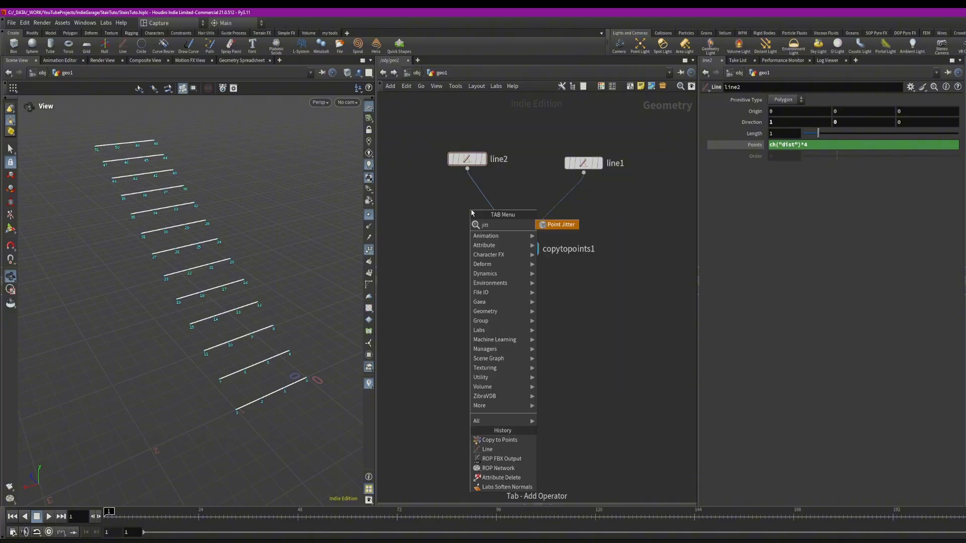
{"action": "key", "text": "Return"}
{"action": "left_click", "coordinate": [468, 199]}
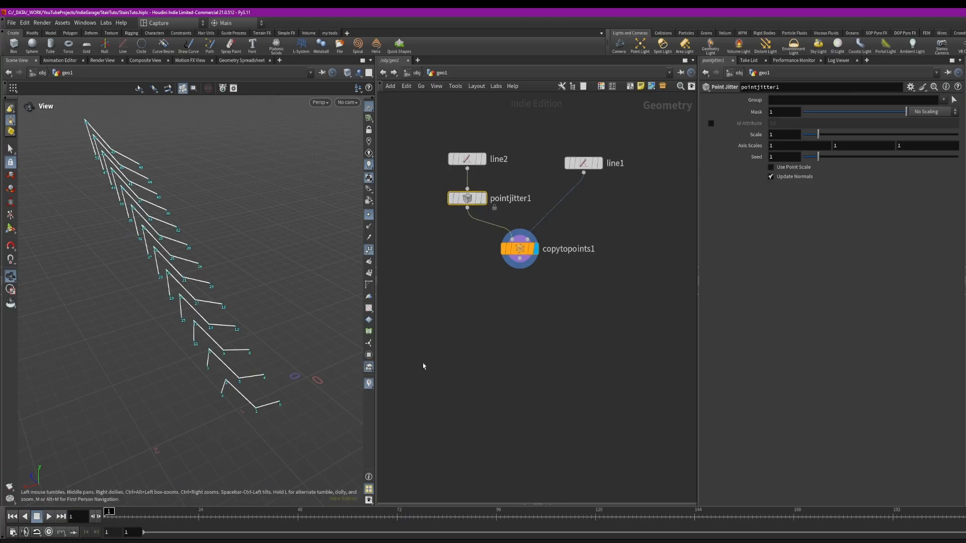
Set the Point Jitter's axis scales to 1, 0, 0 and its scale to about 0.37
{"action": "left_click_drag", "start_coordinate": [849, 147], "coordinate": [830, 144]}
{"action": "type", "text": "0"}
{"action": "key", "text": "Return"}
{"action": "left_click", "coordinate": [867, 156]}
{"action": "left_click_drag", "start_coordinate": [909, 146], "coordinate": [774, 166]}
{"action": "type", "text": "0"}
{"action": "key", "text": "Return"}
{"action": "left_click_drag", "start_coordinate": [815, 136], "coordinate": [808, 133]}
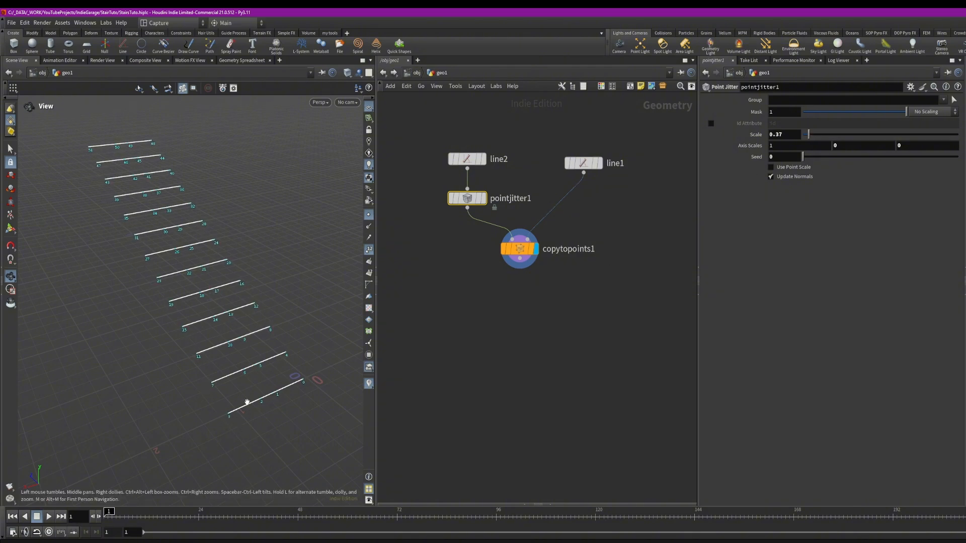
Insert a Group by Range node between line2 and the Point Jitter node
{"action": "middle_click_drag", "start_coordinate": [477, 242], "coordinate": [480, 254]}
{"action": "left_click_drag", "start_coordinate": [472, 173], "coordinate": [473, 160]}
{"action": "left_click", "coordinate": [509, 181]}
{"action": "key", "text": "Tab"}
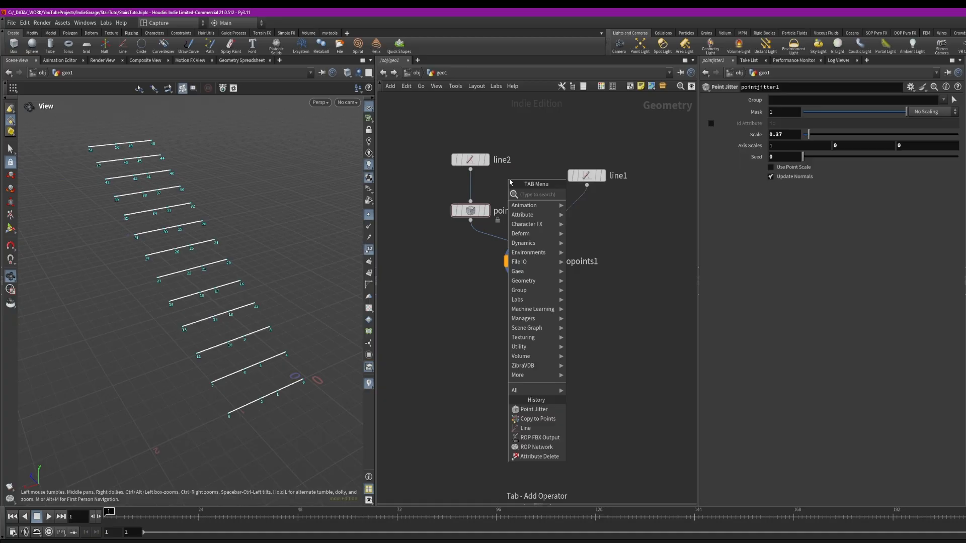
{"action": "type", "text": "ran"}
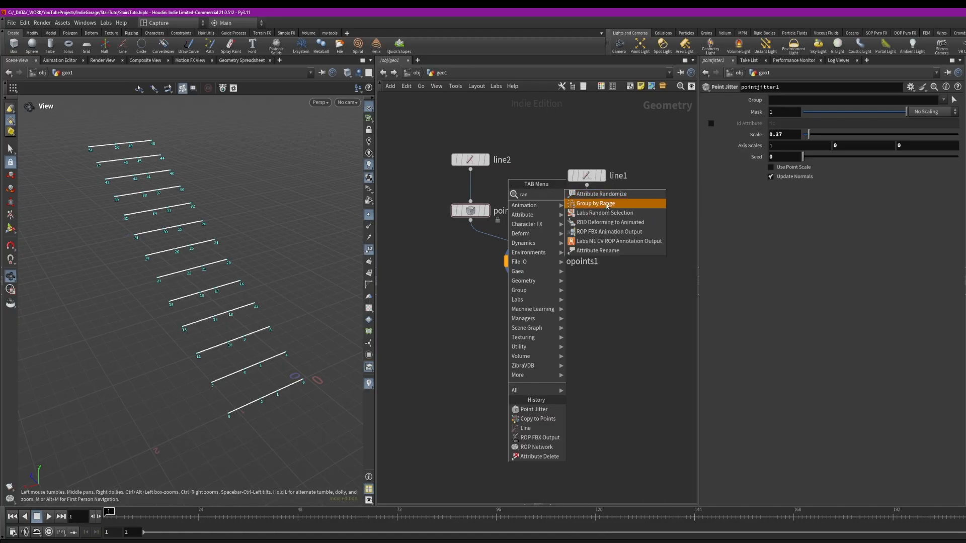
{"action": "left_click", "coordinate": [595, 203]}
{"action": "left_click", "coordinate": [470, 188]}
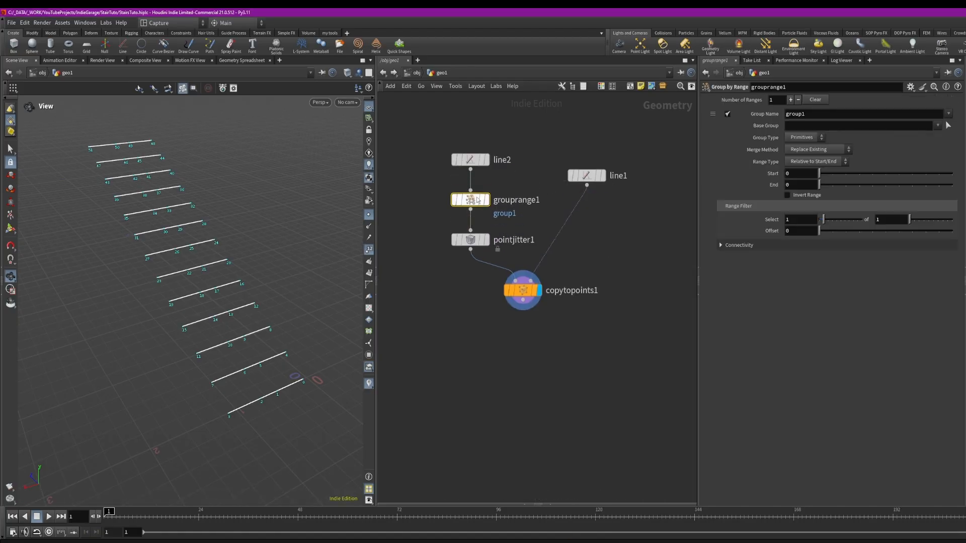
Display the Group by Range node, name its group tips, and set the group type to Points
{"action": "mouse_move", "coordinate": [488, 200]}
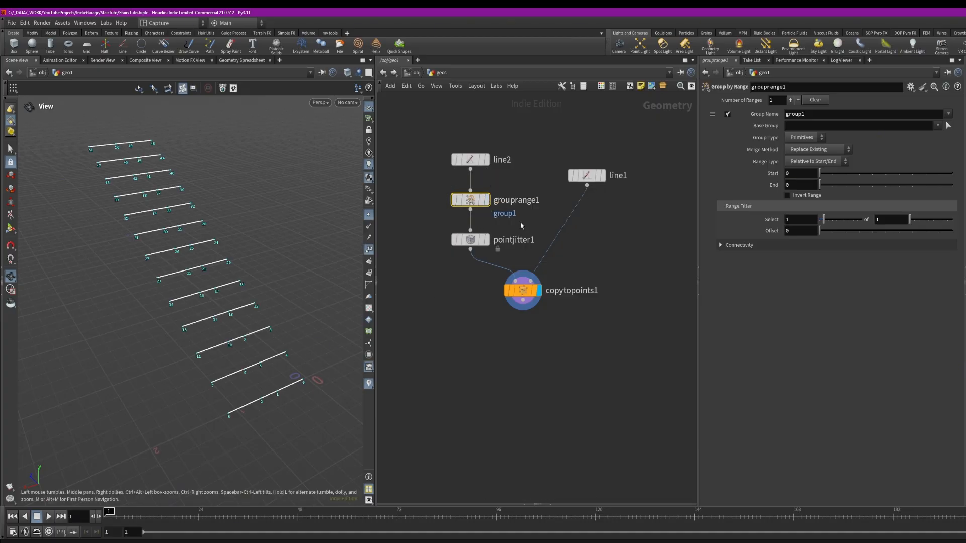
{"action": "left_click", "coordinate": [485, 199]}
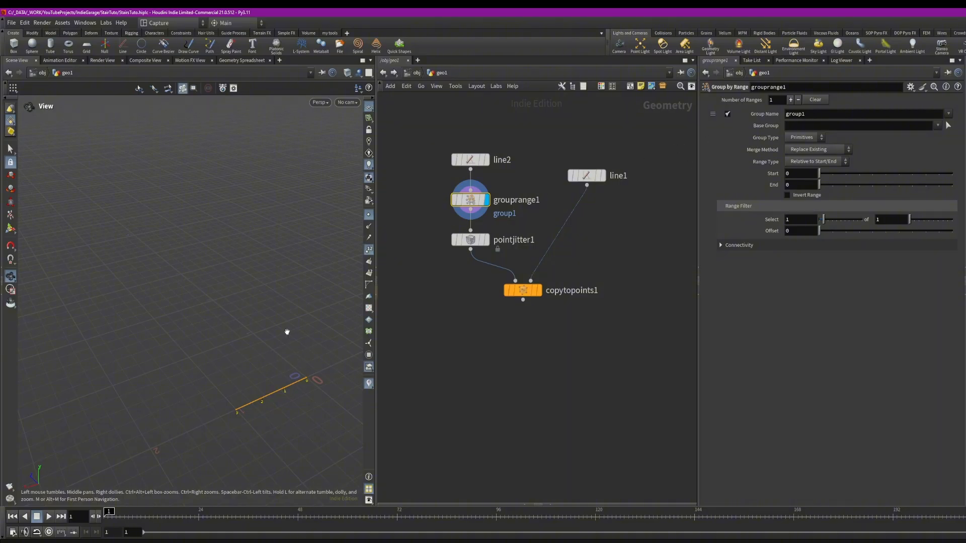
{"action": "double_click", "coordinate": [820, 115]}
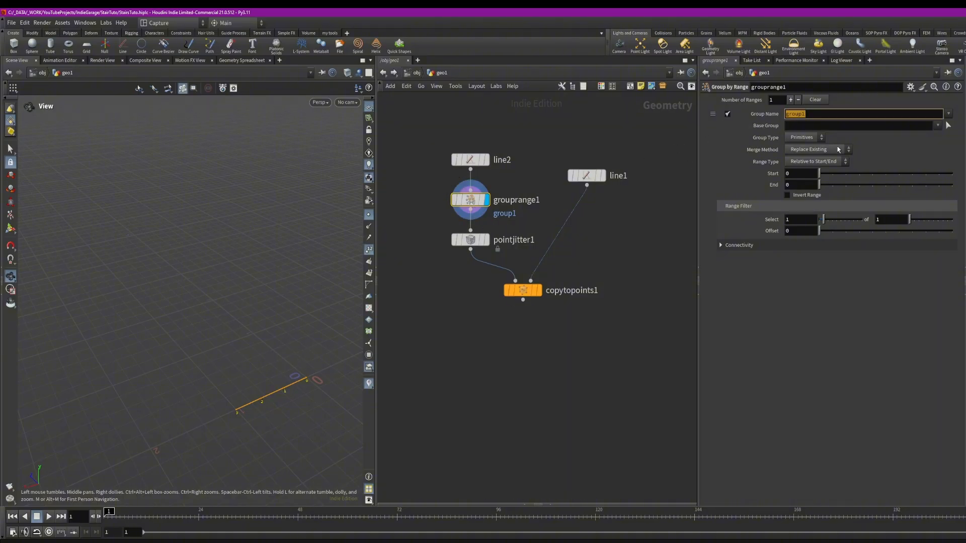
{"action": "type", "text": "t1"}
{"action": "key", "text": "Return"}
{"action": "left_click", "coordinate": [800, 138]}
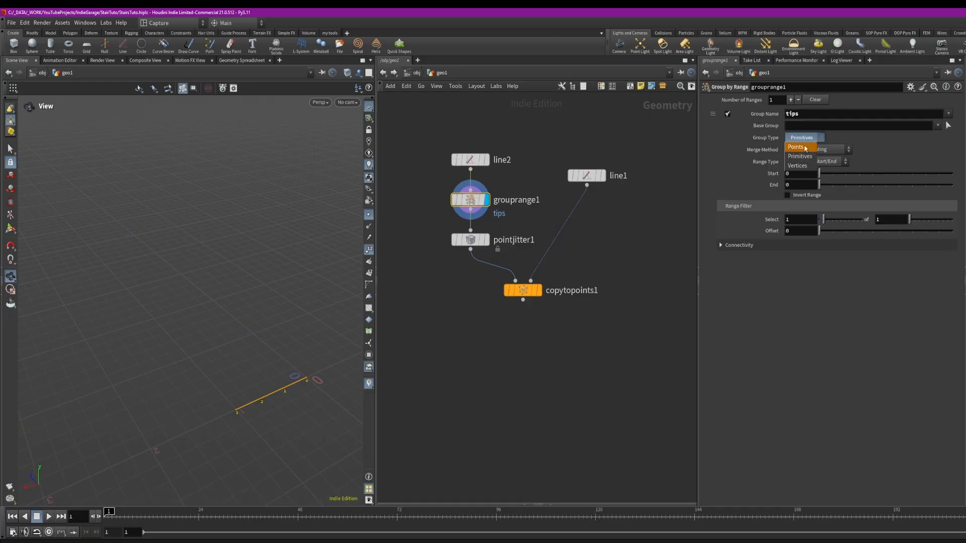
{"action": "left_click", "coordinate": [792, 147]}
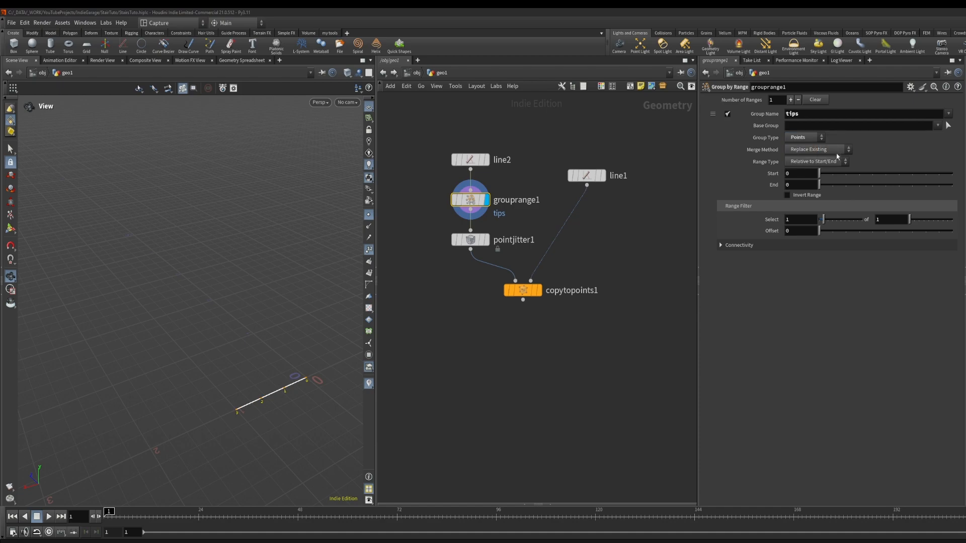
Set the group range's start and end to 1
{"action": "left_click_drag", "start_coordinate": [828, 176], "coordinate": [833, 174]}
{"action": "left_click", "coordinate": [832, 185]}
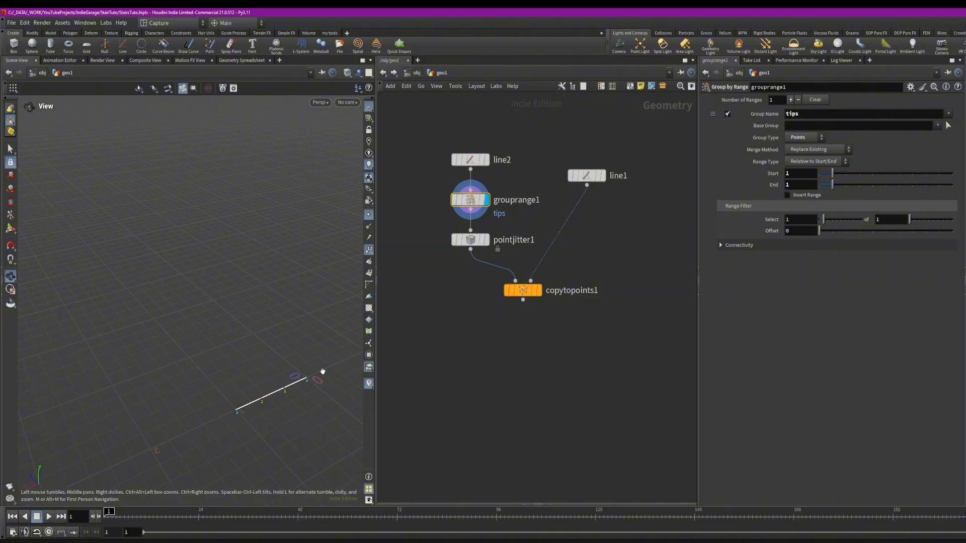
{"action": "scroll", "coordinate": [282, 404], "scroll_direction": "up", "scroll_amount": 6}
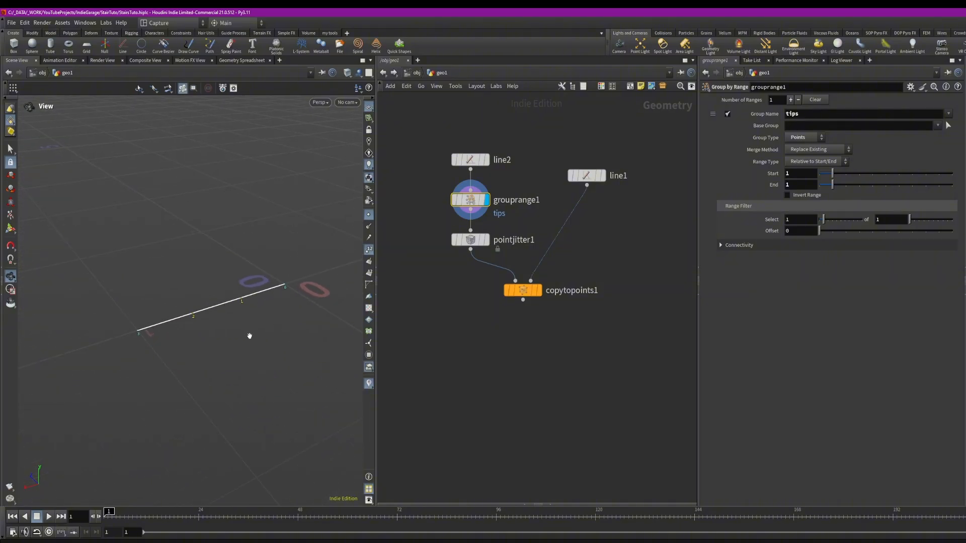
{"action": "middle_click_drag", "start_coordinate": [170, 303], "coordinate": [185, 307]}
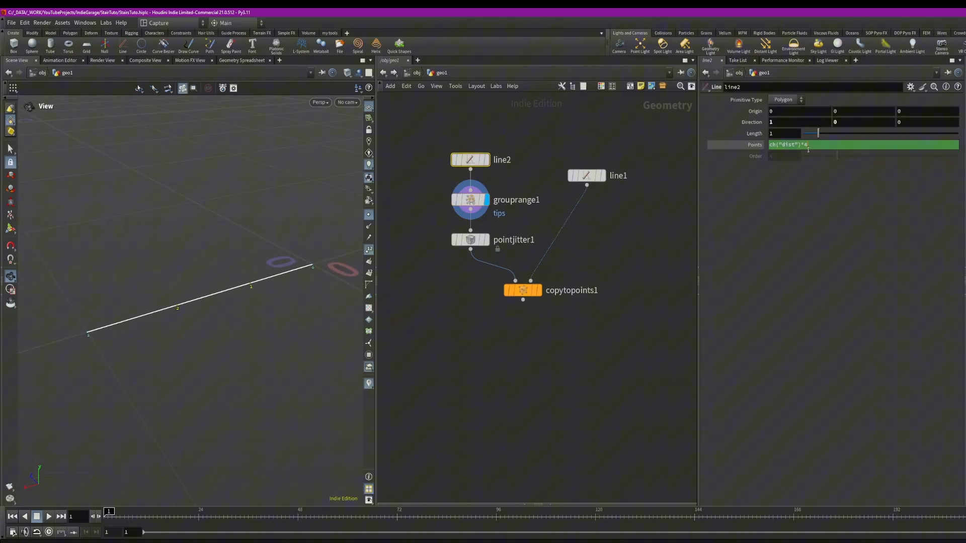
Change line2's Points expression to ch("dist")*6
{"action": "double_click", "coordinate": [807, 148]}
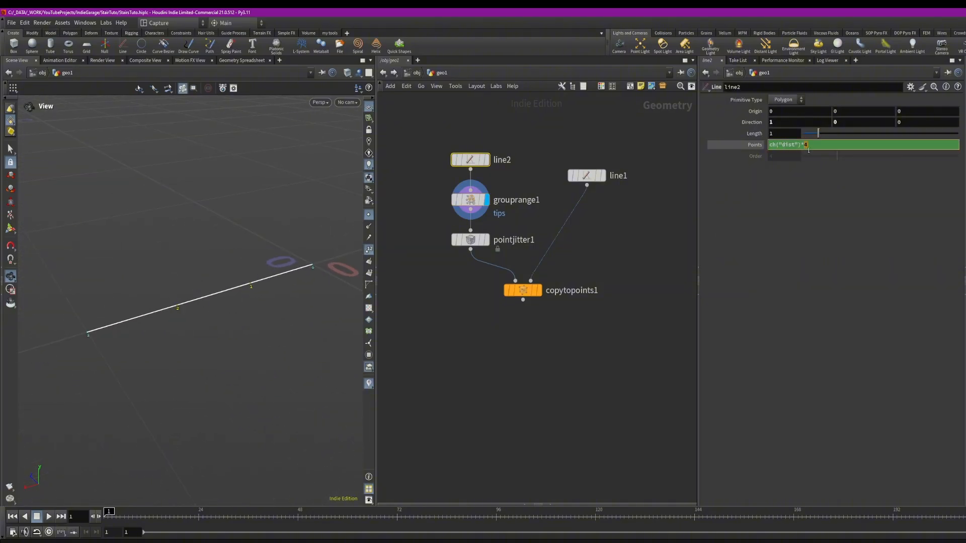
{"action": "type", "text": "6"}
{"action": "key", "text": "Return"}
Enable Invert Range on the tips group
{"action": "left_click", "coordinate": [470, 200]}
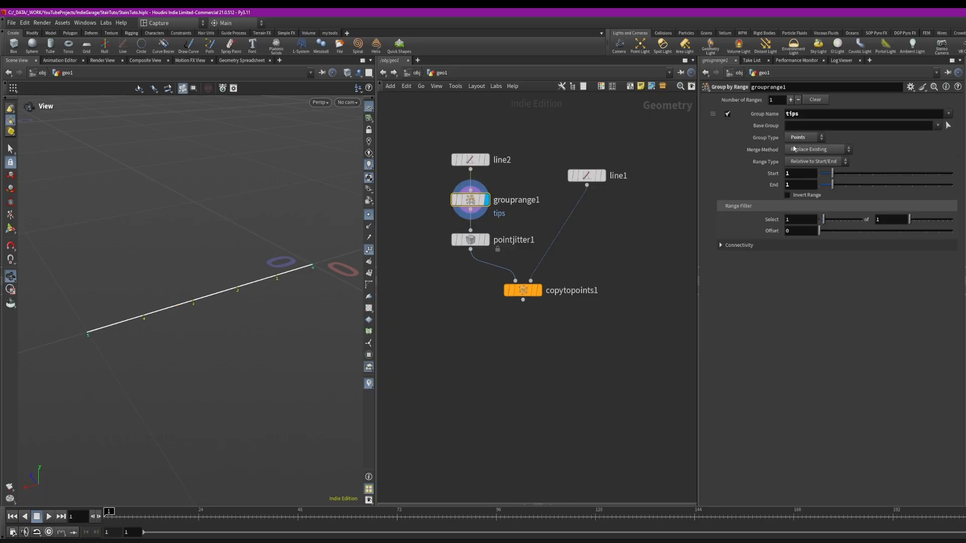
{"action": "left_click", "coordinate": [787, 197]}
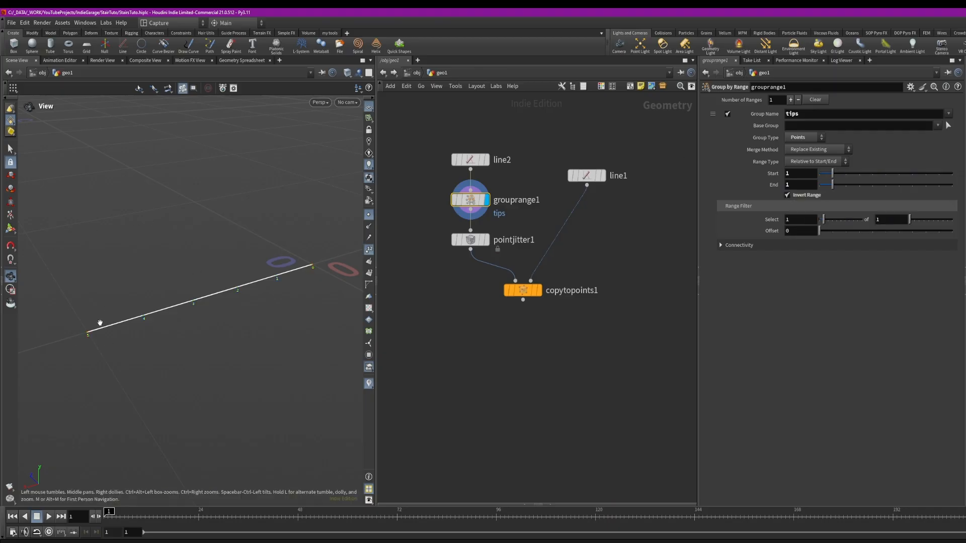
Set line2's Length to 2 and its Points expression to ch("dist")*3
{"action": "left_click", "coordinate": [470, 159]}
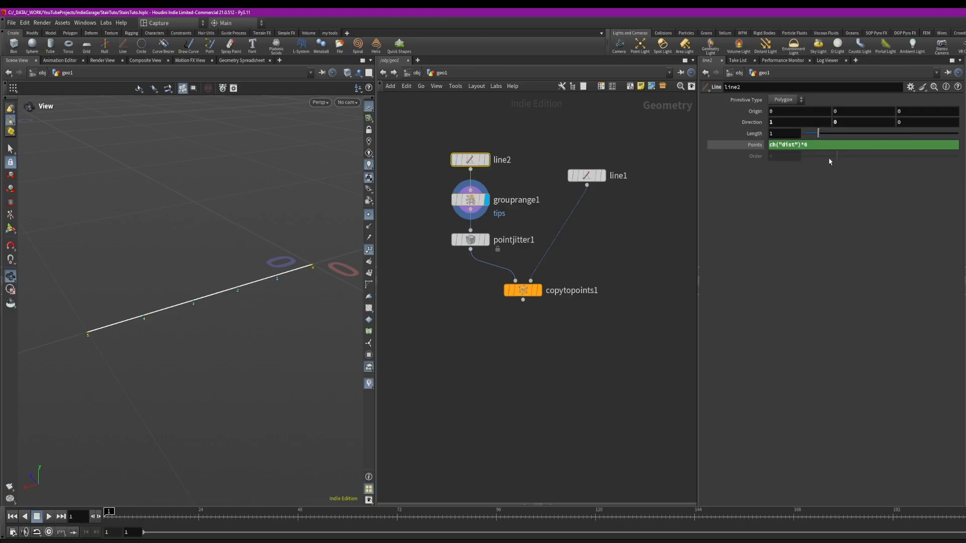
{"action": "left_click_drag", "start_coordinate": [818, 133], "coordinate": [853, 134]}
{"action": "middle_click_drag", "start_coordinate": [173, 247], "coordinate": [200, 250], "text": "alt"}
{"action": "scroll", "coordinate": [126, 200], "scroll_direction": "down", "scroll_amount": 2}
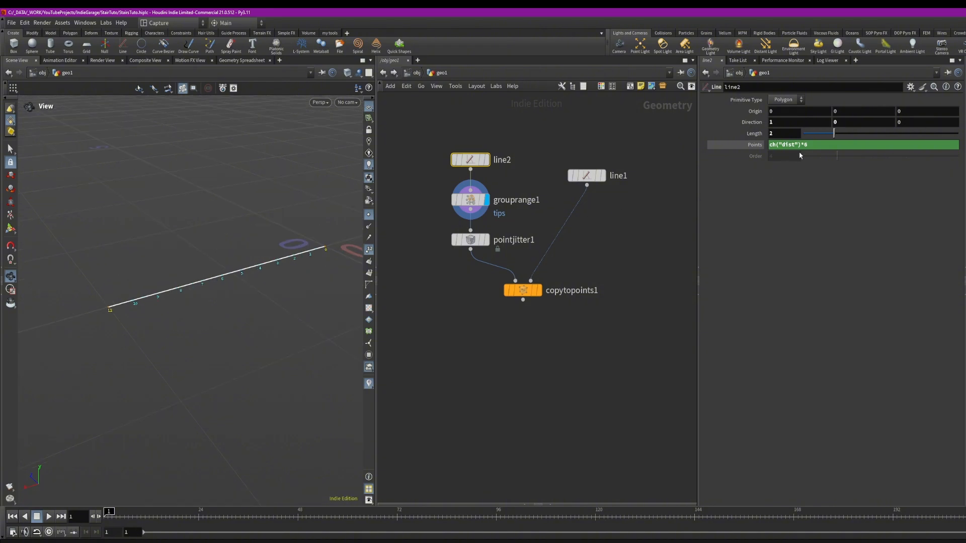
{"action": "left_click", "coordinate": [809, 146]}
{"action": "key", "text": "BackSpace"}
{"action": "type", "text": "4"}
{"action": "key", "text": "Return"}
{"action": "double_click", "coordinate": [815, 146]}
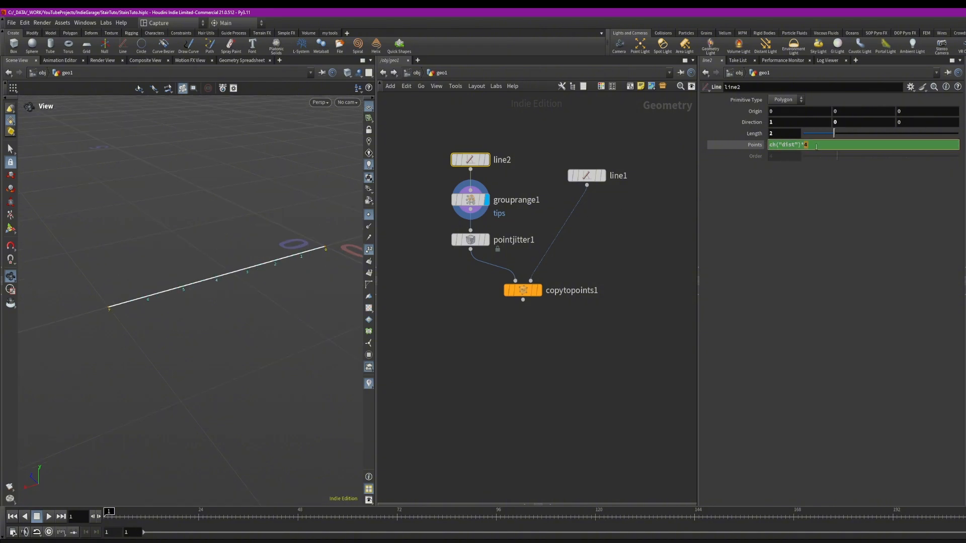
{"action": "type", "text": "3"}
{"action": "key", "text": "Return"}
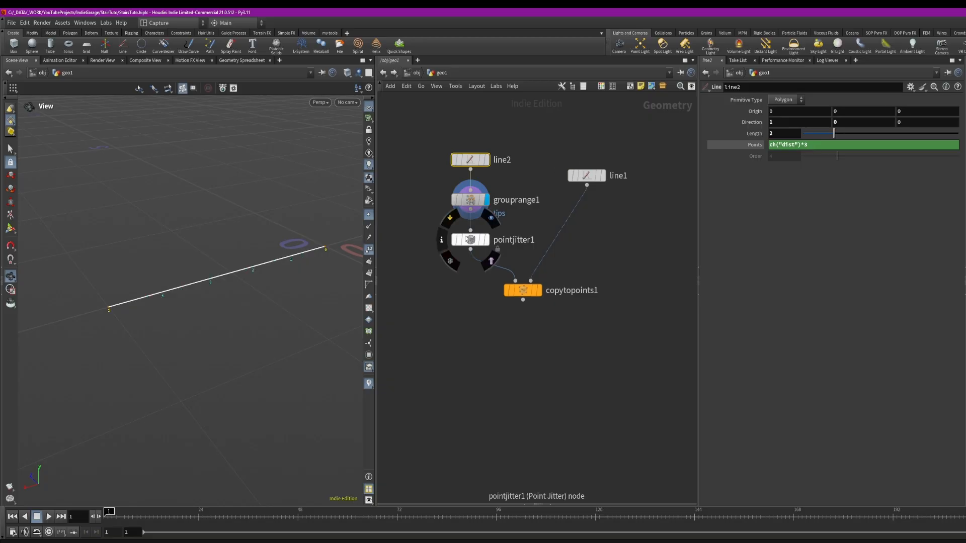
Display the Copy to Points node and insert an Attribute Randomize node between line1 and it
{"action": "left_click", "coordinate": [538, 290]}
{"action": "scroll", "coordinate": [272, 216], "scroll_direction": "down", "scroll_amount": 5}
{"action": "middle_click_drag", "start_coordinate": [216, 162], "coordinate": [230, 278]}
{"action": "scroll", "coordinate": [231, 268], "scroll_direction": "up", "scroll_amount": 2}
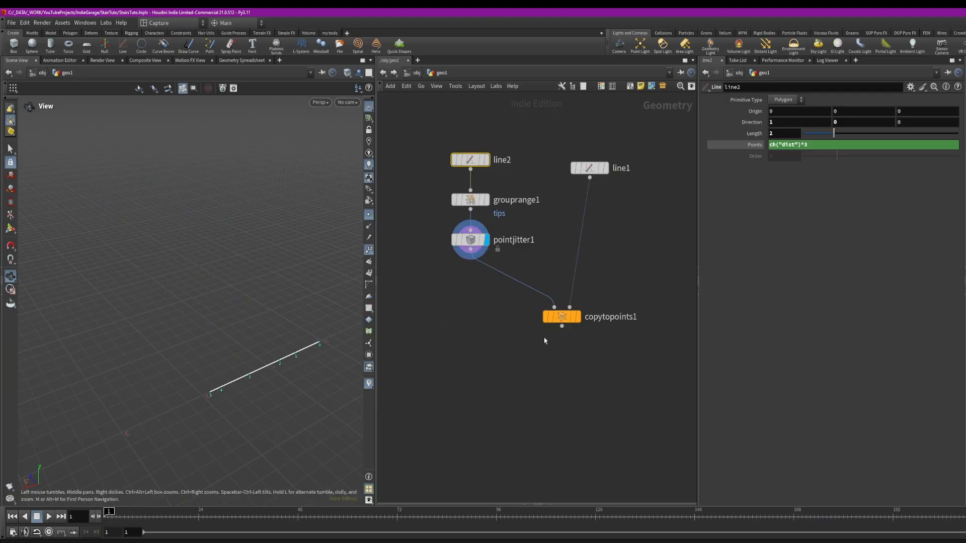
{"action": "left_click_drag", "start_coordinate": [547, 320], "coordinate": [516, 322]}
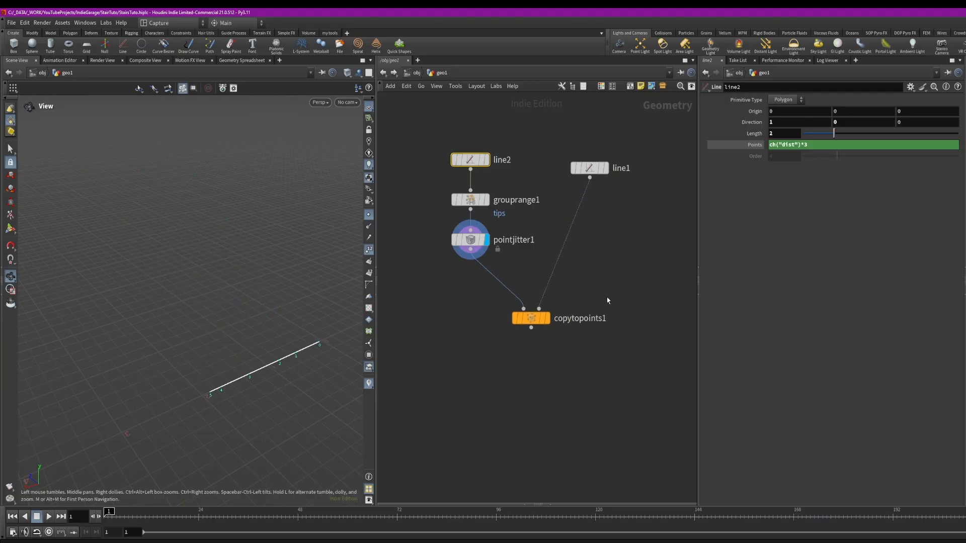
{"action": "key", "text": "Tab"}
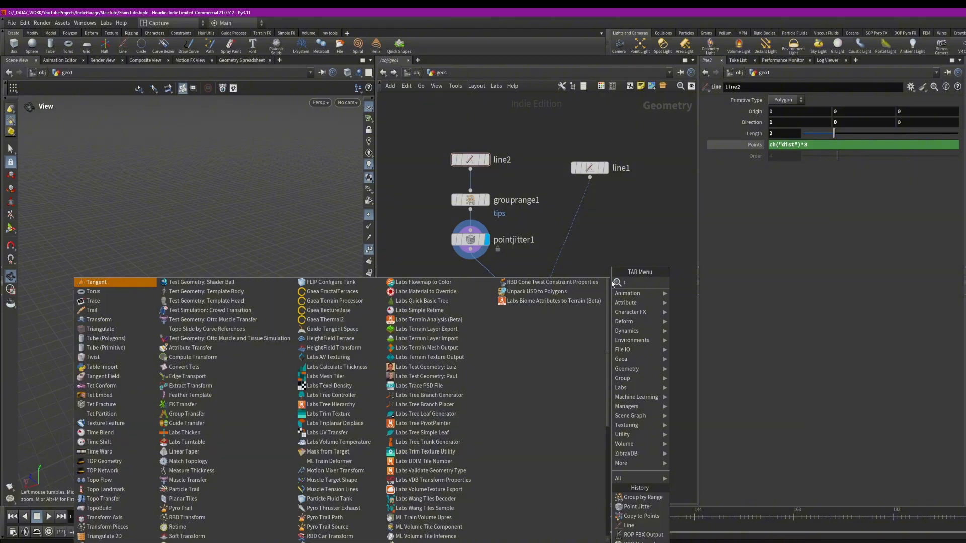
{"action": "type", "text": "att"}
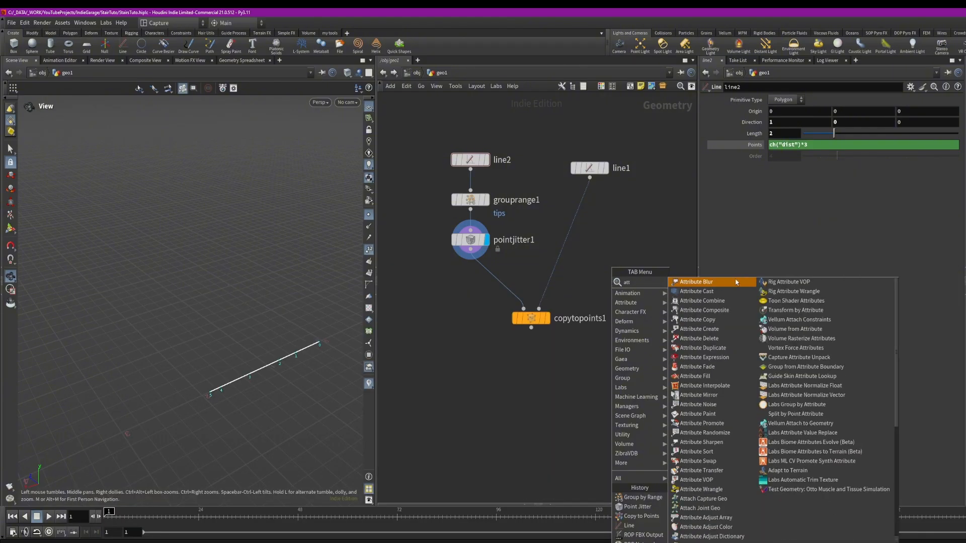
{"action": "type", "text": " r"}
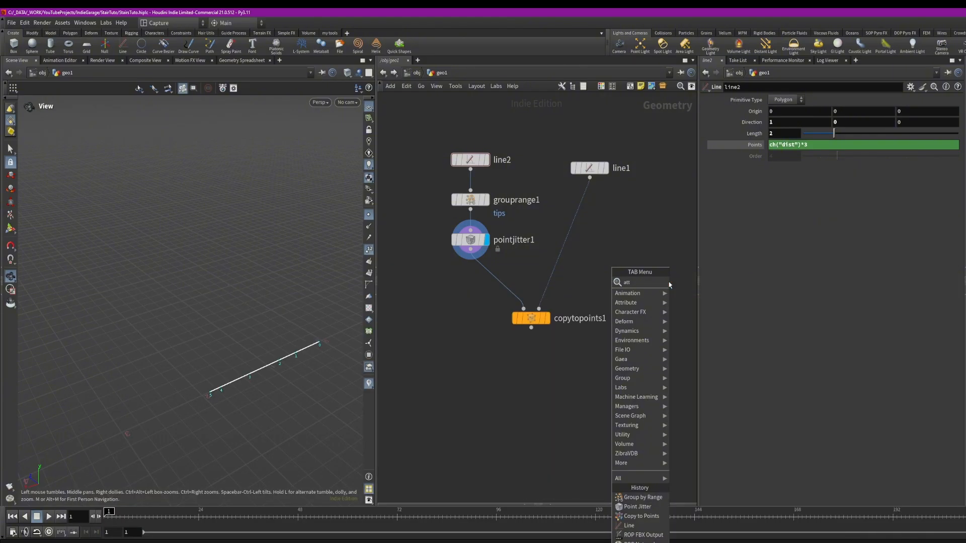
{"action": "key", "text": "Return"}
{"action": "left_click", "coordinate": [599, 221]}
{"action": "mouse_move", "coordinate": [601, 226]}
{"action": "left_mouse_down"}
{"action": "mouse_move", "coordinate": [582, 220]}
{"action": "mouse_move", "coordinate": [592, 216]}
{"action": "left_mouse_up"}
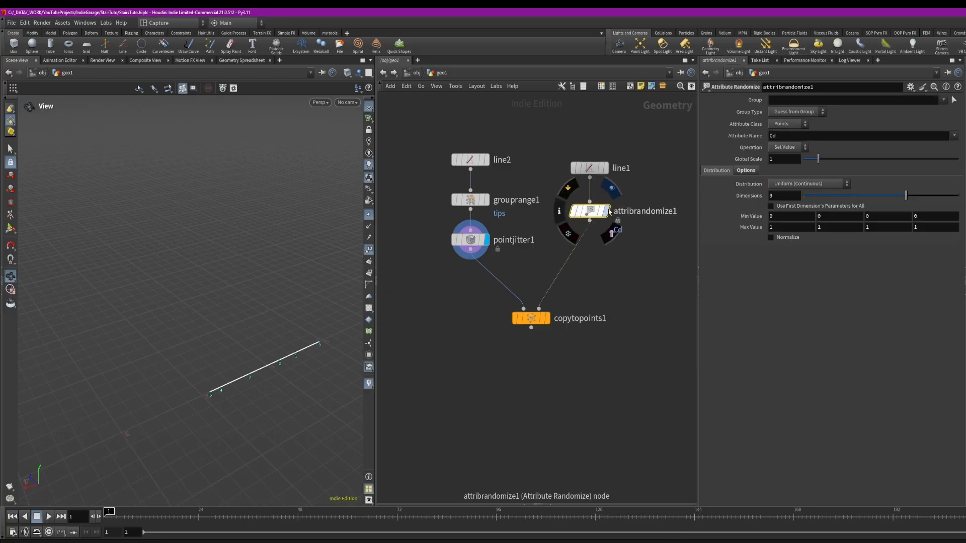
Inspect the Copy to Points and Point Jitter parameters
{"action": "left_click", "coordinate": [532, 318]}
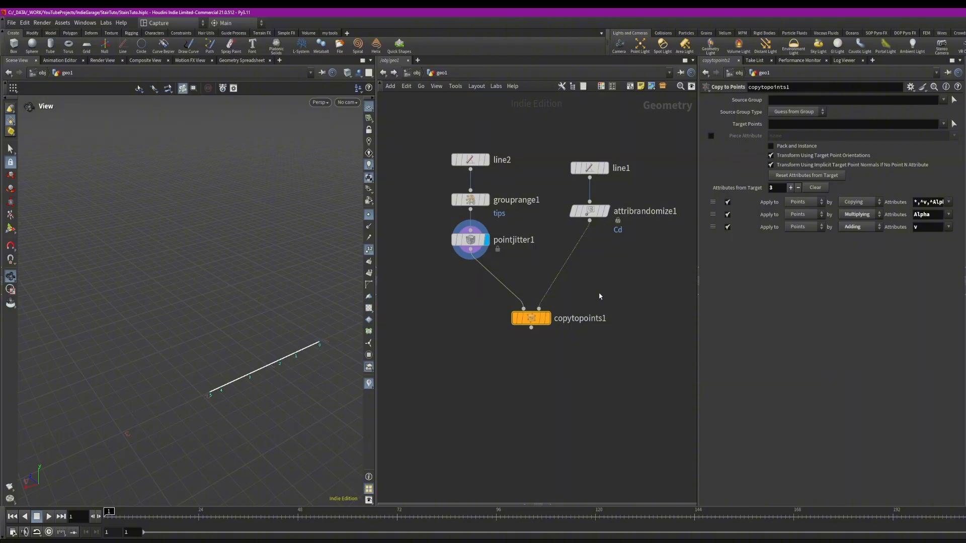
{"action": "left_click", "coordinate": [472, 246]}
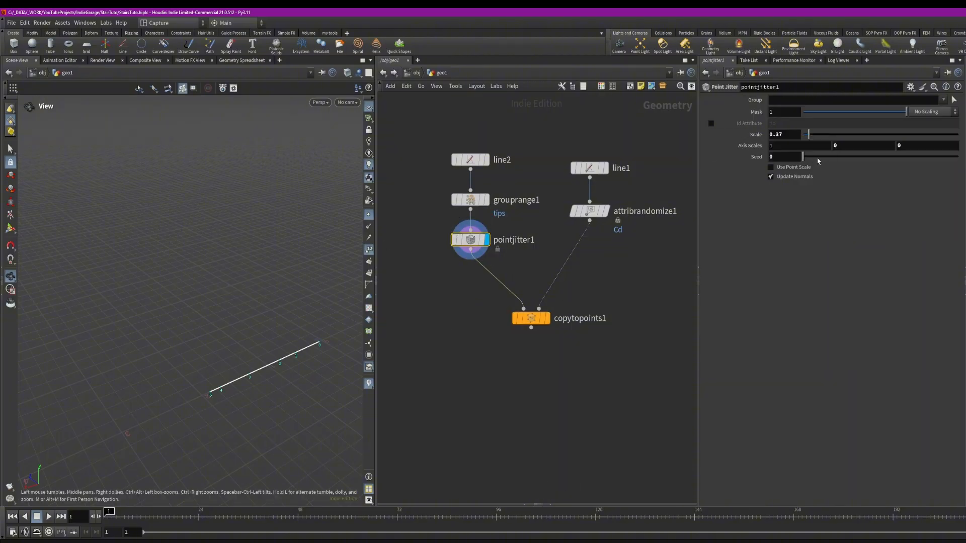
Set the Point Jitter Seed to 1.36
{"action": "left_click_drag", "start_coordinate": [811, 160], "coordinate": [824, 158]}
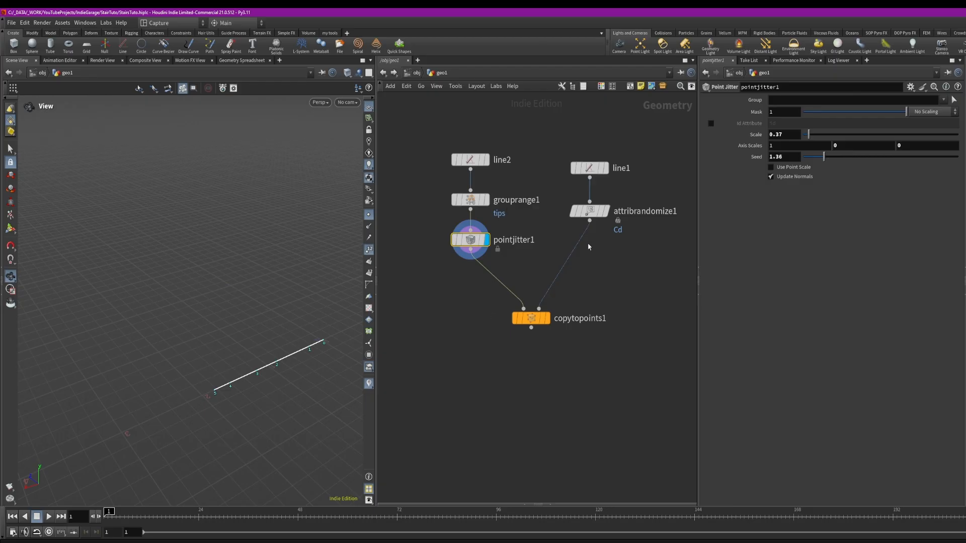
Add a For-Each Point loop block next to the Copy to Points node
{"action": "left_click_drag", "start_coordinate": [556, 323], "coordinate": [574, 362]}
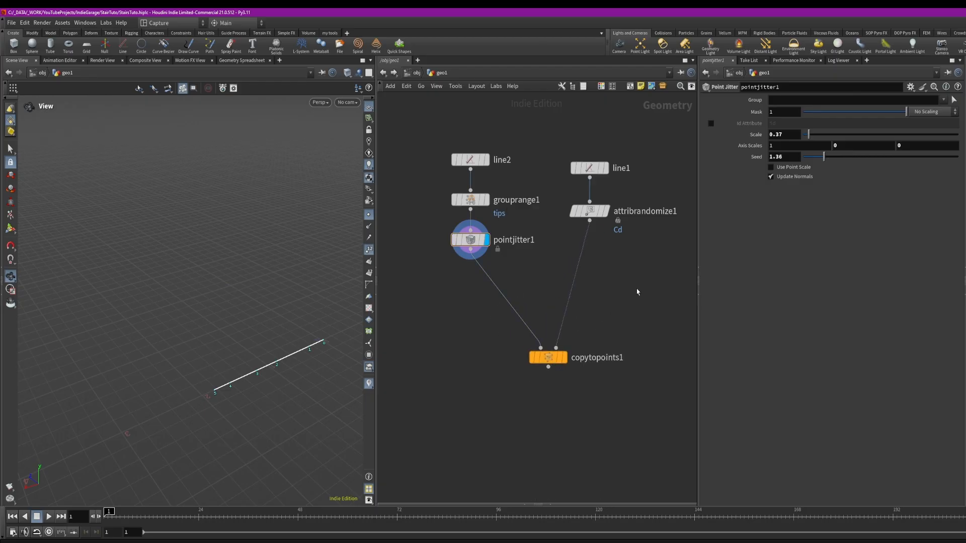
{"action": "key", "text": "Tab"}
{"action": "type", "text": "fo"}
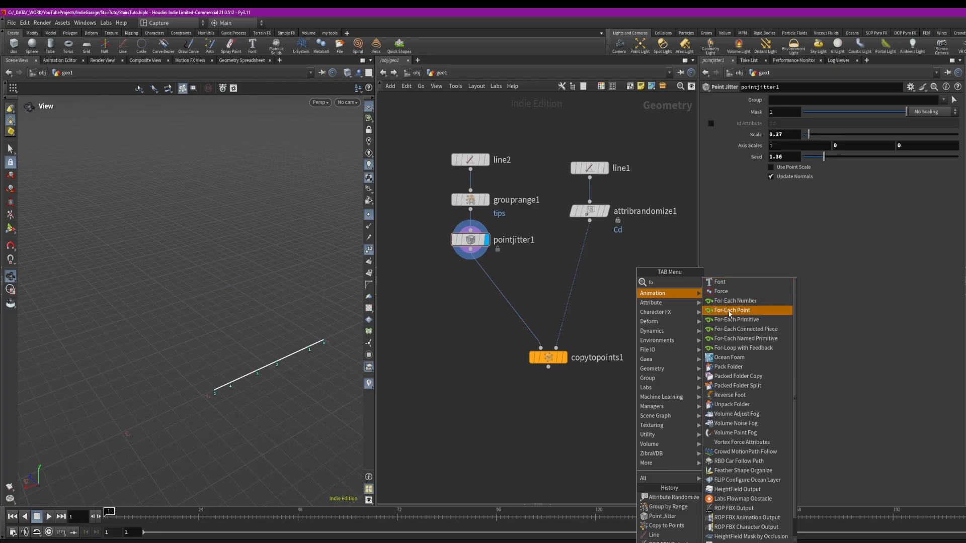
{"action": "left_click", "coordinate": [729, 312]}
{"action": "left_click", "coordinate": [600, 309]}
{"action": "mouse_move", "coordinate": [545, 363]}
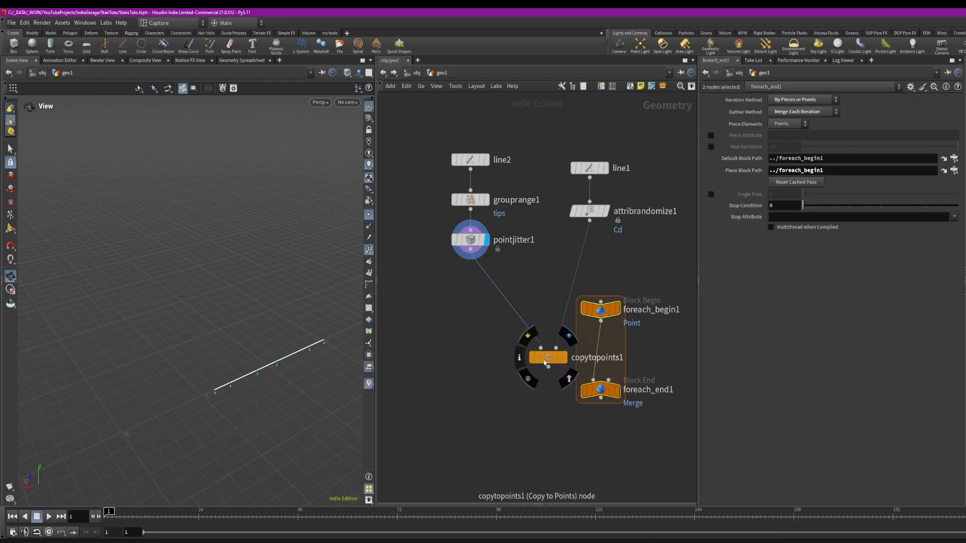
Wire the For-Each Point loop around Copy to Points, feeding its begin block from the Attribute Randomize node
{"action": "left_click_drag", "start_coordinate": [601, 303], "coordinate": [577, 295]}
{"action": "key", "text": "Escape"}
{"action": "left_click_drag", "start_coordinate": [548, 425], "coordinate": [525, 348]}
{"action": "left_click_drag", "start_coordinate": [574, 306], "coordinate": [565, 400]}
{"action": "left_click_drag", "start_coordinate": [571, 327], "coordinate": [562, 314]}
{"action": "left_click", "coordinate": [555, 334]}
{"action": "left_click_drag", "start_coordinate": [527, 351], "coordinate": [531, 342]}
{"action": "left_click_drag", "start_coordinate": [560, 311], "coordinate": [565, 301]}
{"action": "left_click_drag", "start_coordinate": [531, 342], "coordinate": [526, 337]}
{"action": "left_click_drag", "start_coordinate": [556, 387], "coordinate": [563, 390]}
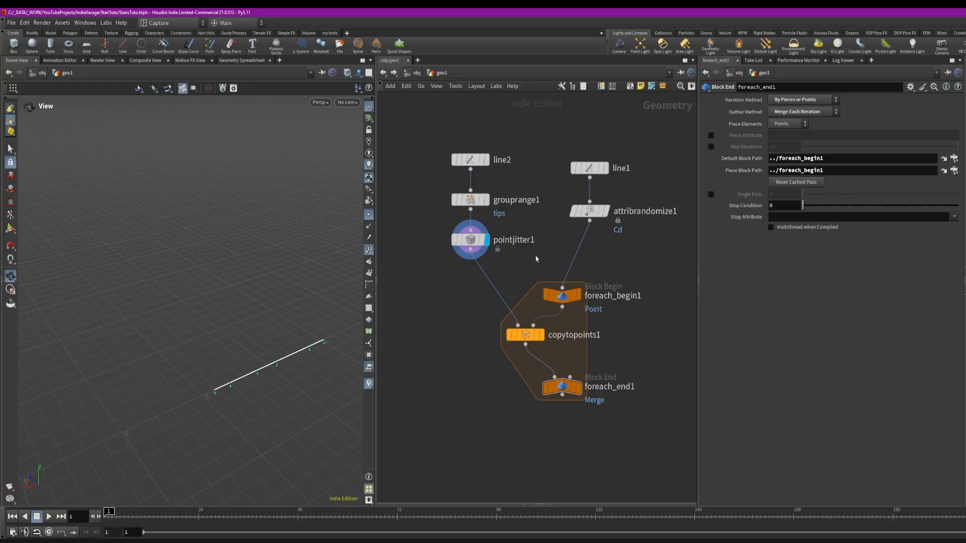
{"action": "left_click_drag", "start_coordinate": [562, 296], "coordinate": [571, 298]}
{"action": "left_click_drag", "start_coordinate": [590, 212], "coordinate": [583, 214]}
{"action": "left_click_drag", "start_coordinate": [588, 169], "coordinate": [588, 164]}
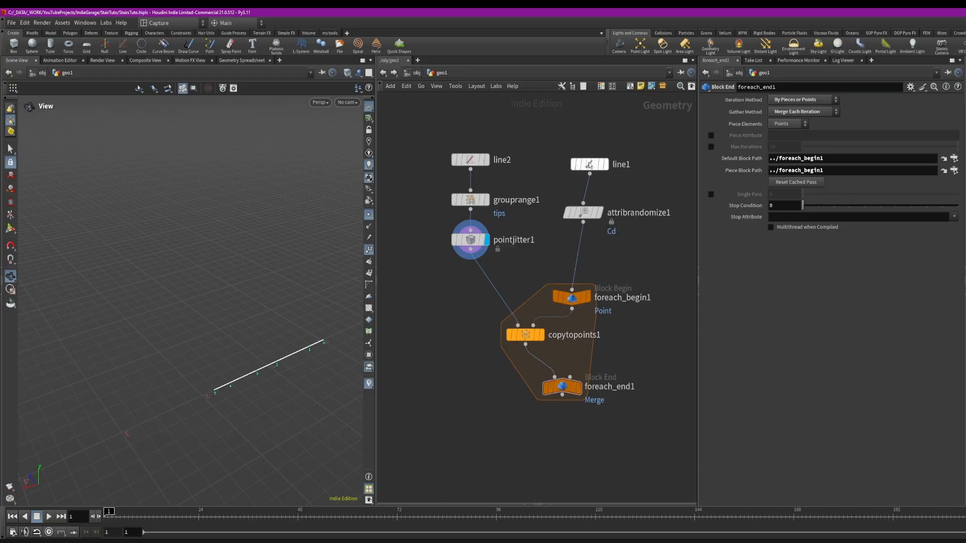
{"action": "left_click_drag", "start_coordinate": [576, 217], "coordinate": [583, 217]}
{"action": "left_click", "coordinate": [583, 217]}
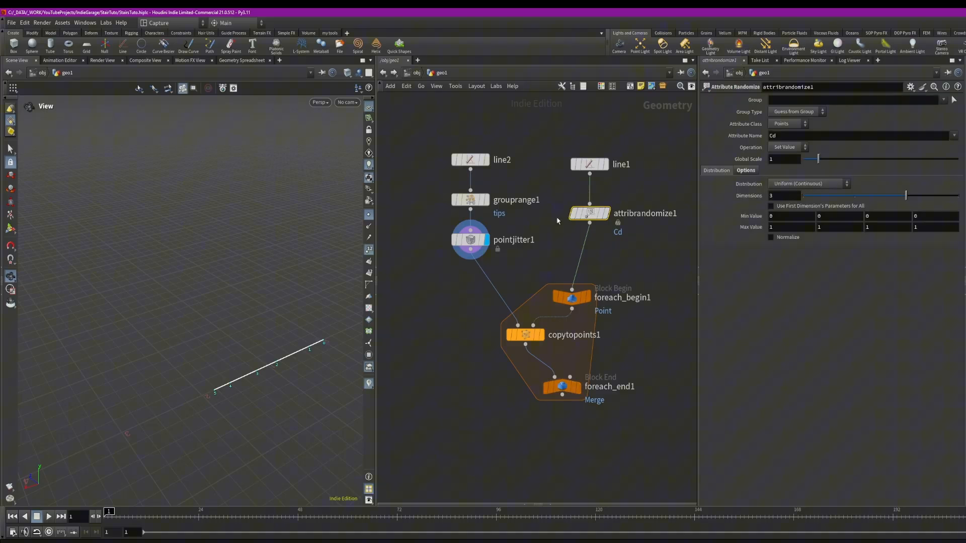
{"action": "left_click", "coordinate": [468, 240]}
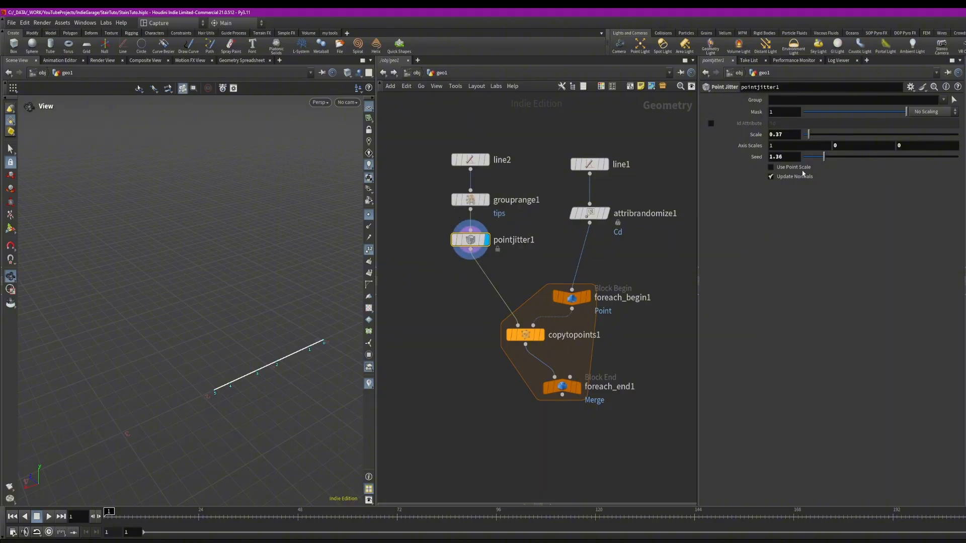
{"action": "left_click", "coordinate": [782, 159]}
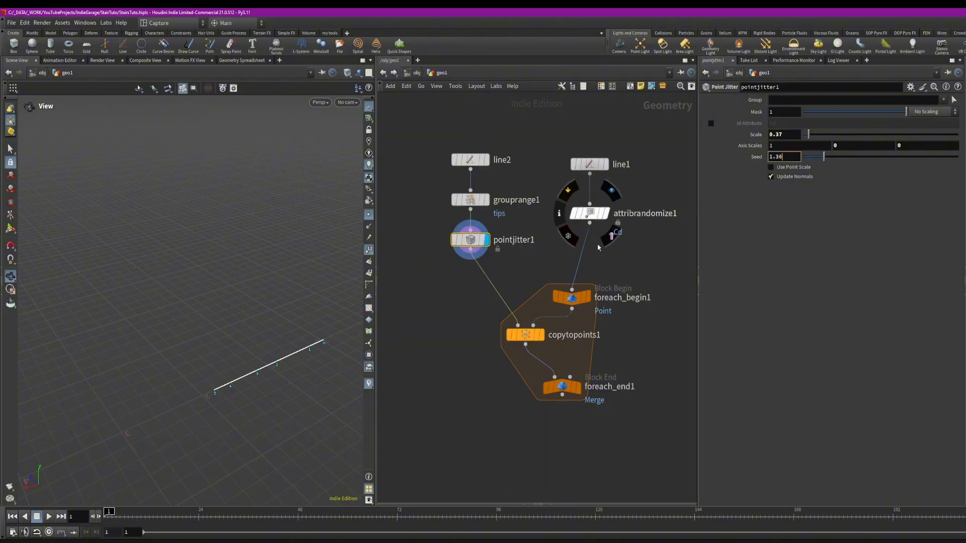
{"action": "left_click_drag", "start_coordinate": [571, 300], "coordinate": [584, 285]}
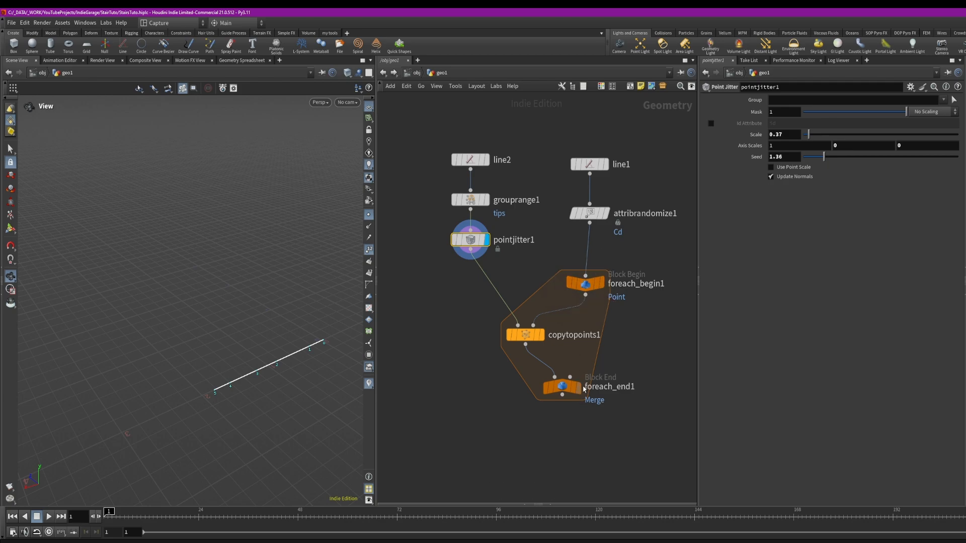
Display the Attribute Randomize node and set its attribute name to rand with 1 dimension
{"action": "left_click", "coordinate": [590, 164]}
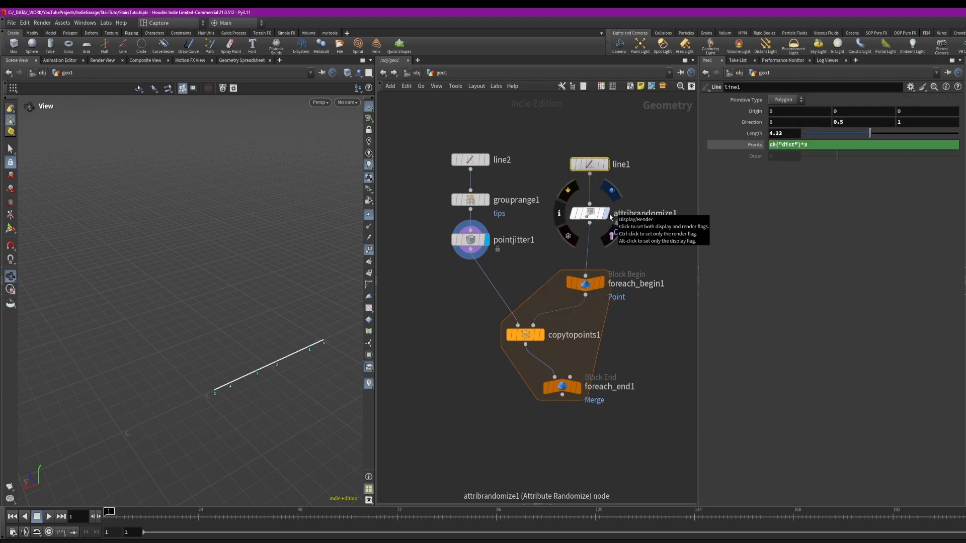
{"action": "left_click", "coordinate": [610, 216]}
{"action": "left_click", "coordinate": [586, 217]}
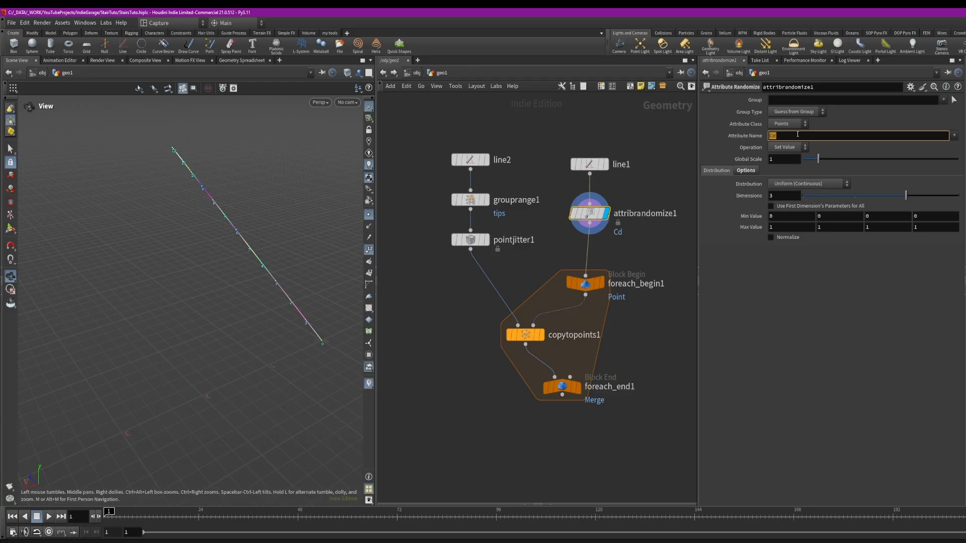
{"action": "type", "text": "rand"}
{"action": "key", "text": "Return"}
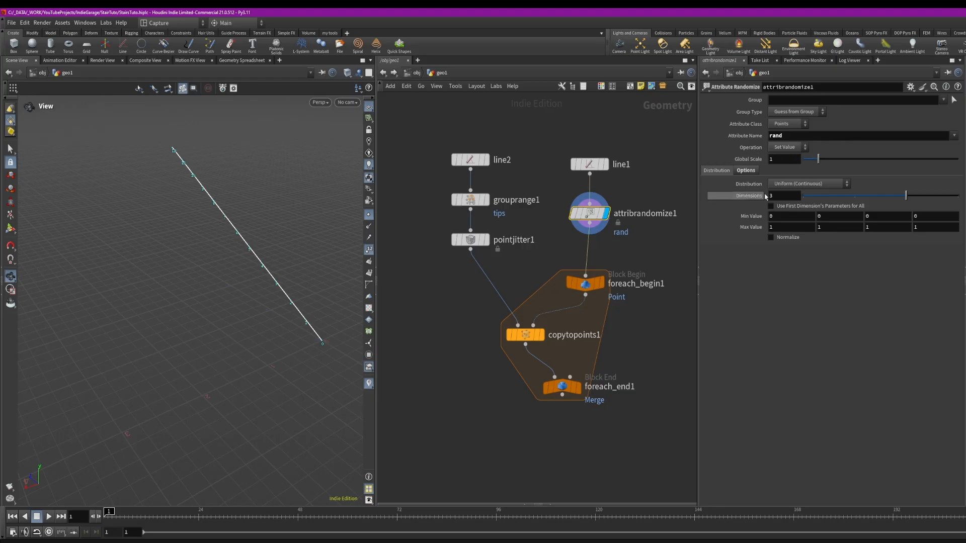
{"action": "left_click_drag", "start_coordinate": [813, 194], "coordinate": [804, 195]}
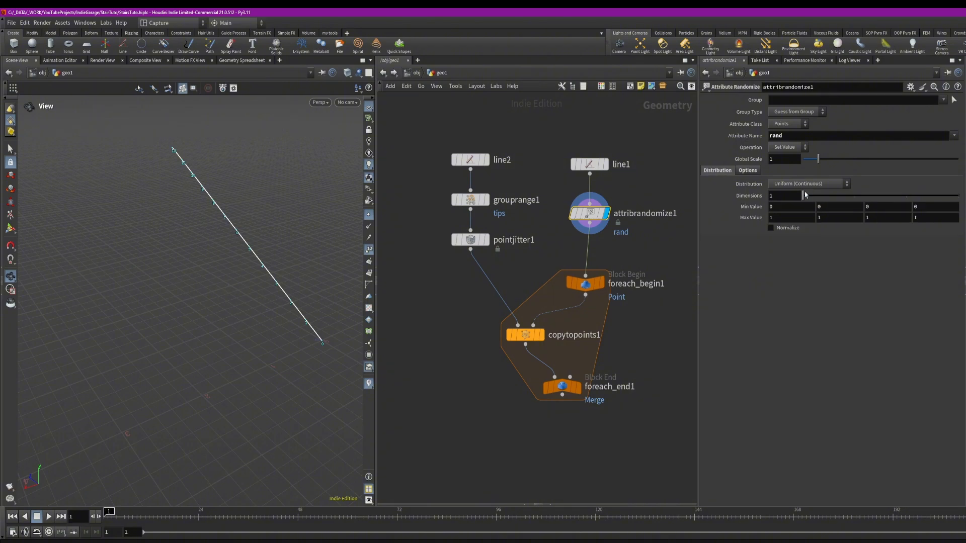
Inspect the rand point attribute values in the geometry spreadsheet
{"action": "left_click", "coordinate": [470, 240]}
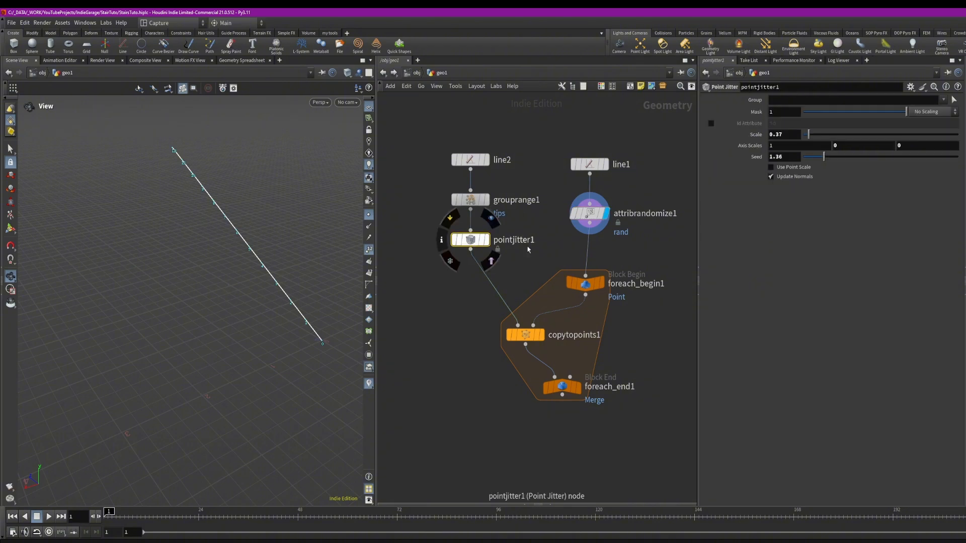
{"action": "double_click", "coordinate": [780, 157]}
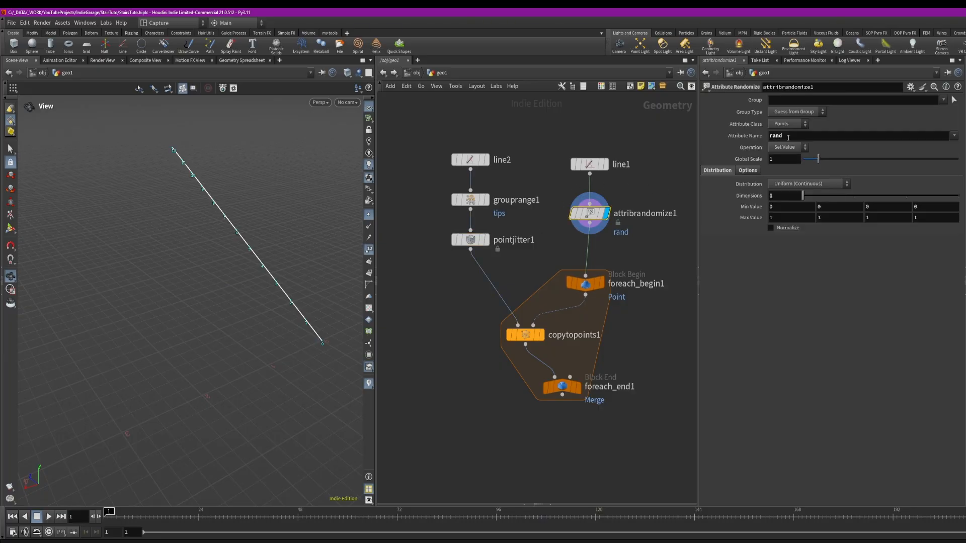
{"action": "left_click", "coordinate": [524, 504]}
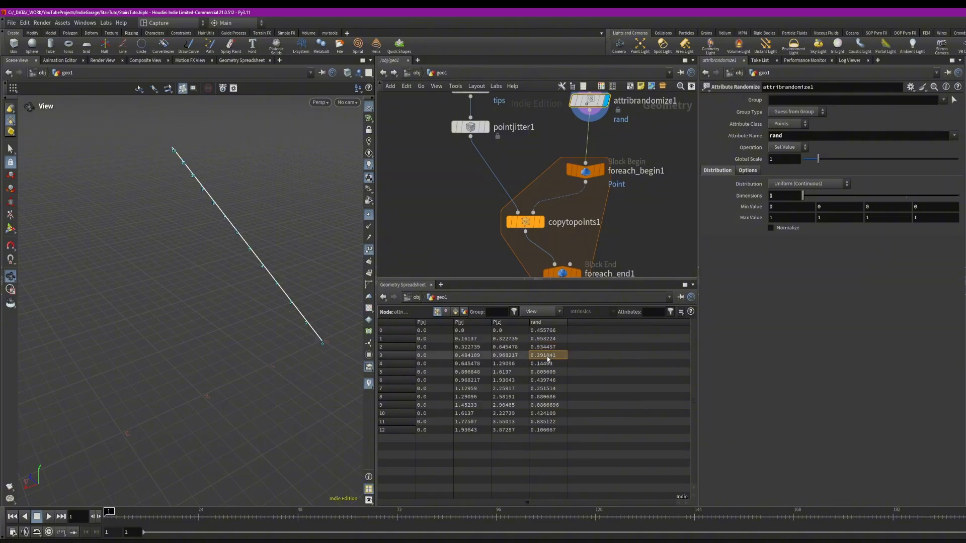
{"action": "left_click", "coordinate": [551, 278]}
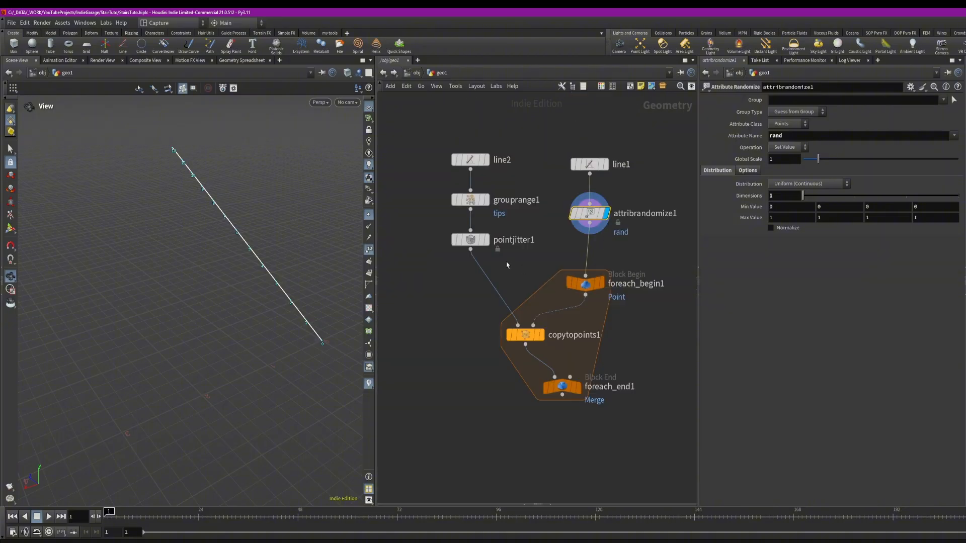
{"action": "left_click", "coordinate": [470, 240]}
{"action": "double_click", "coordinate": [783, 156]}
{"action": "mouse_move", "coordinate": [806, 160]}
{"action": "left_mouse_down"}
{"action": "mouse_move", "coordinate": [834, 157]}
{"action": "mouse_move", "coordinate": [821, 157]}
{"action": "left_mouse_up"}
{"action": "left_click_drag", "start_coordinate": [562, 390], "coordinate": [571, 391]}
{"action": "double_click", "coordinate": [795, 155]}
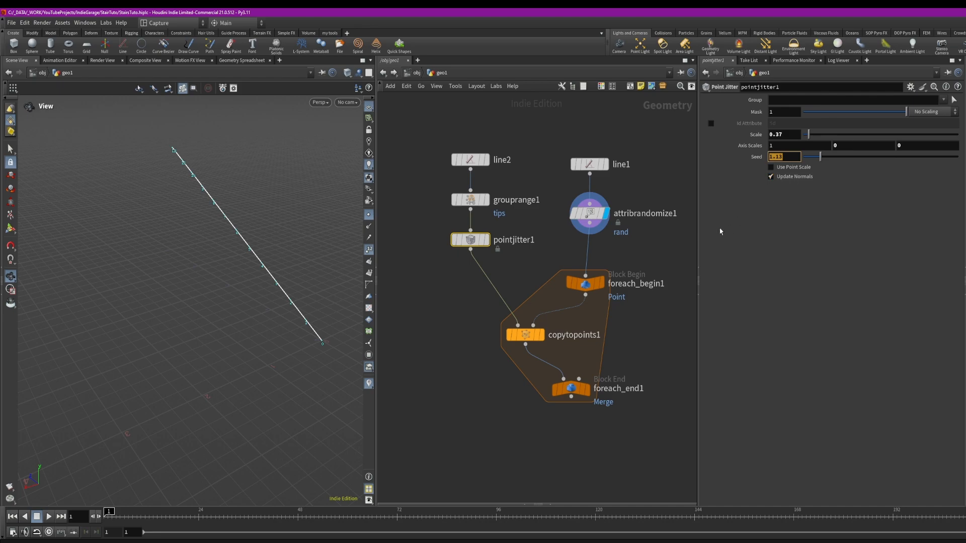
{"action": "left_click_drag", "start_coordinate": [533, 142], "coordinate": [449, 265]}
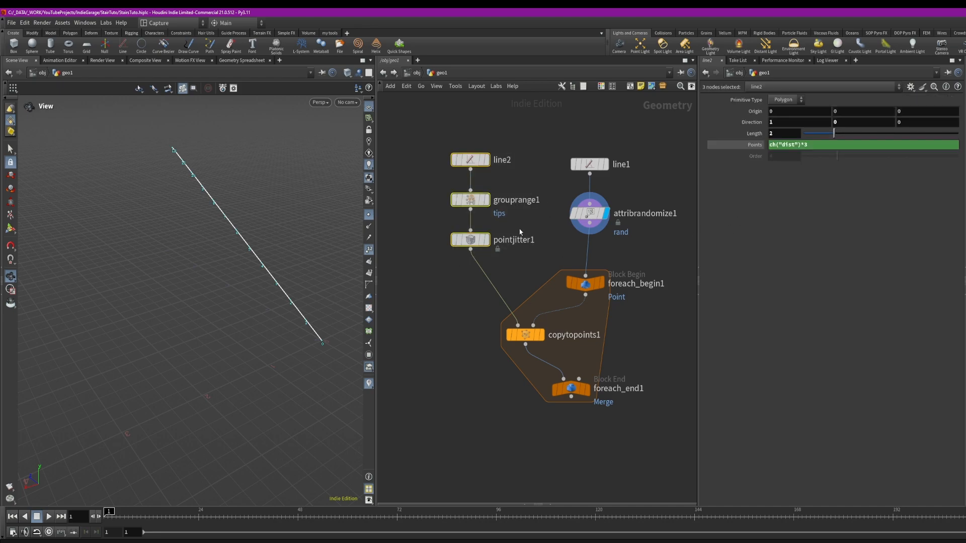
{"action": "key", "text": "ctrl+z"}
{"action": "key", "text": "ctrl+z"}
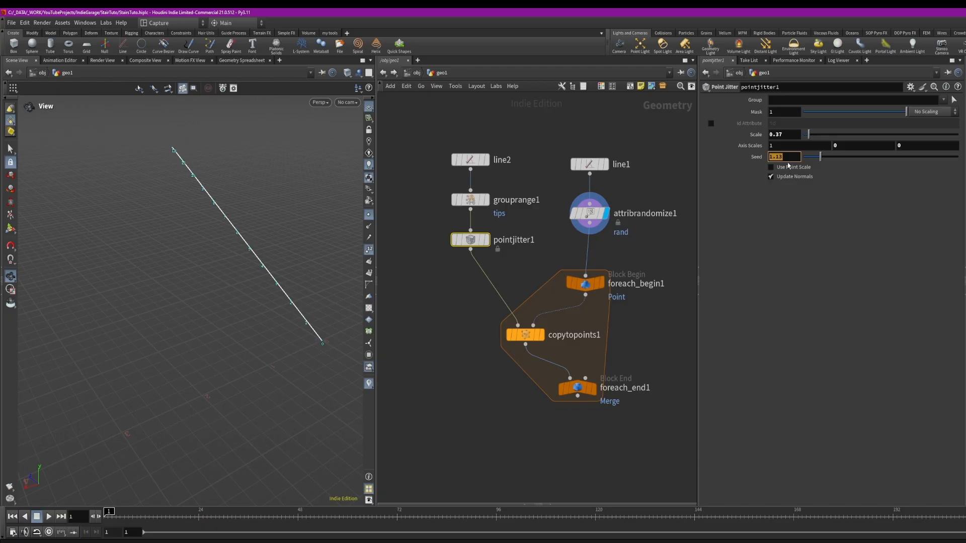
Set the Point Jitter Seed to the expression point("../foreach_begin1/", 0, "rand",0)
{"action": "type", "text": "point"}
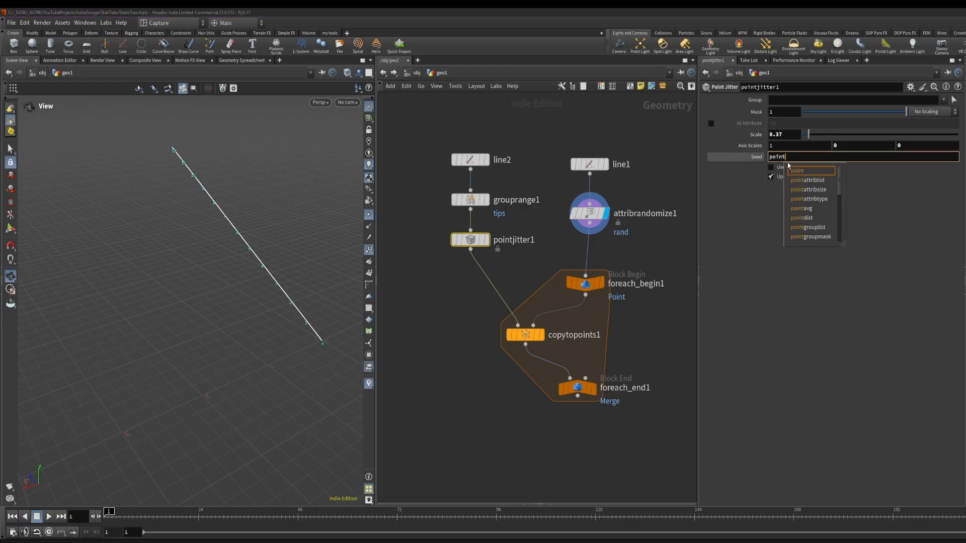
{"action": "type", "text": "("}
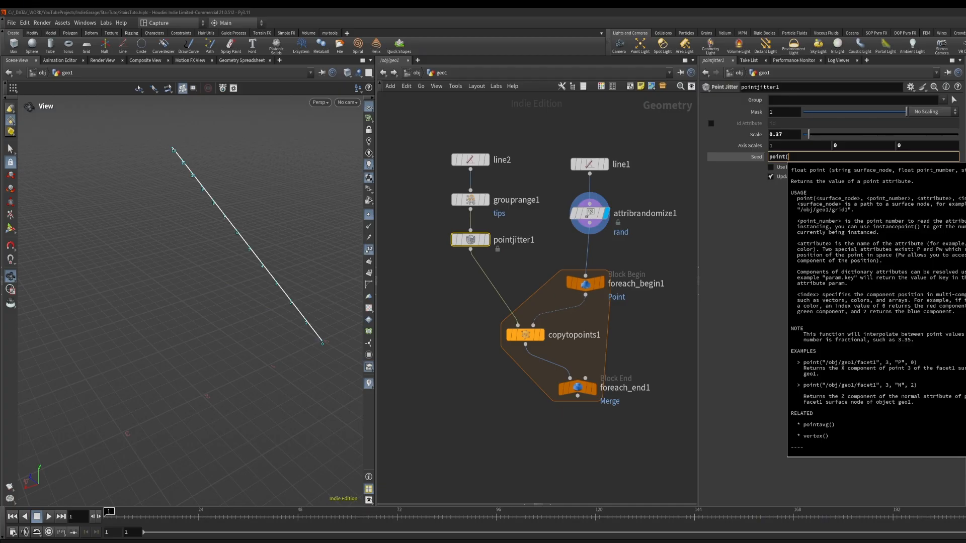
{"action": "left_click", "coordinate": [809, 157]}
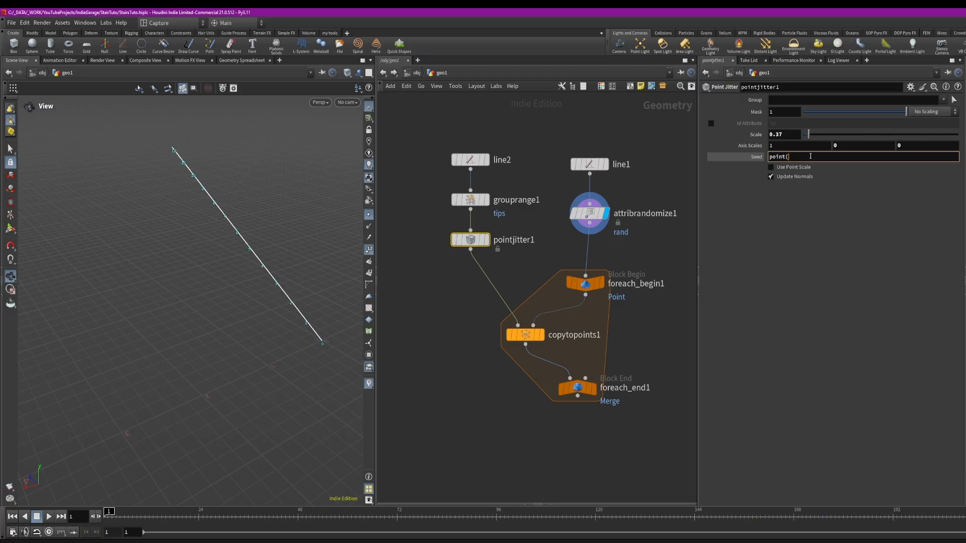
{"action": "type", "text": "\""}
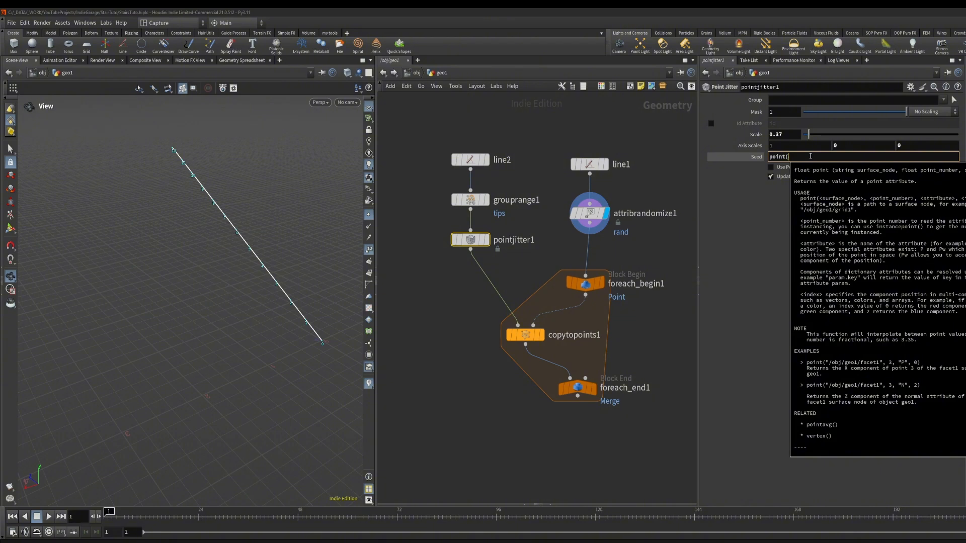
{"action": "type", "text": "."}
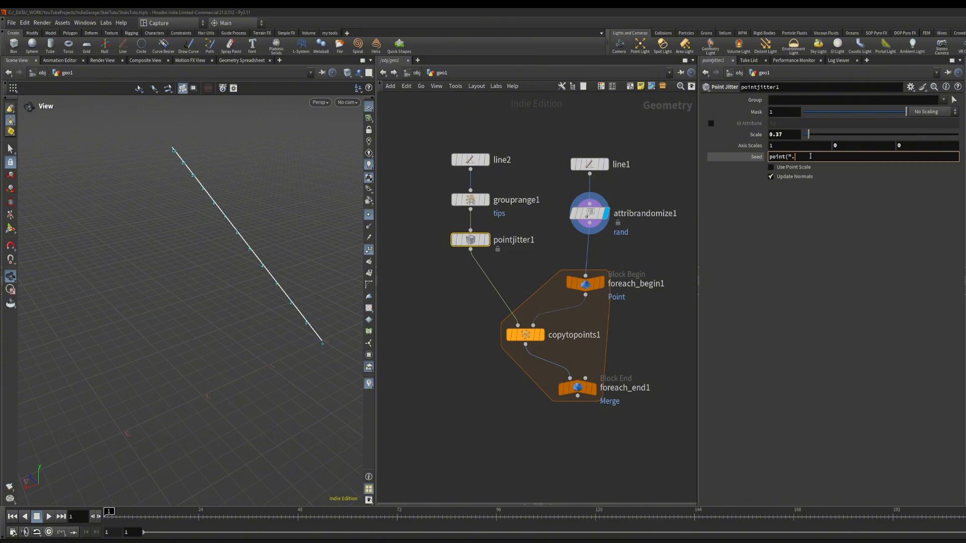
{"action": "type", "text": "./"}
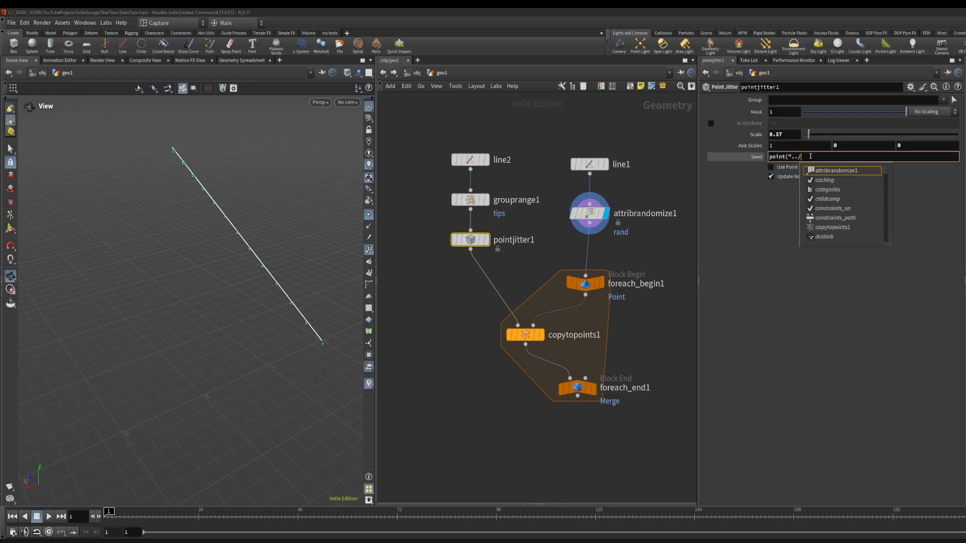
{"action": "type", "text": "fo"}
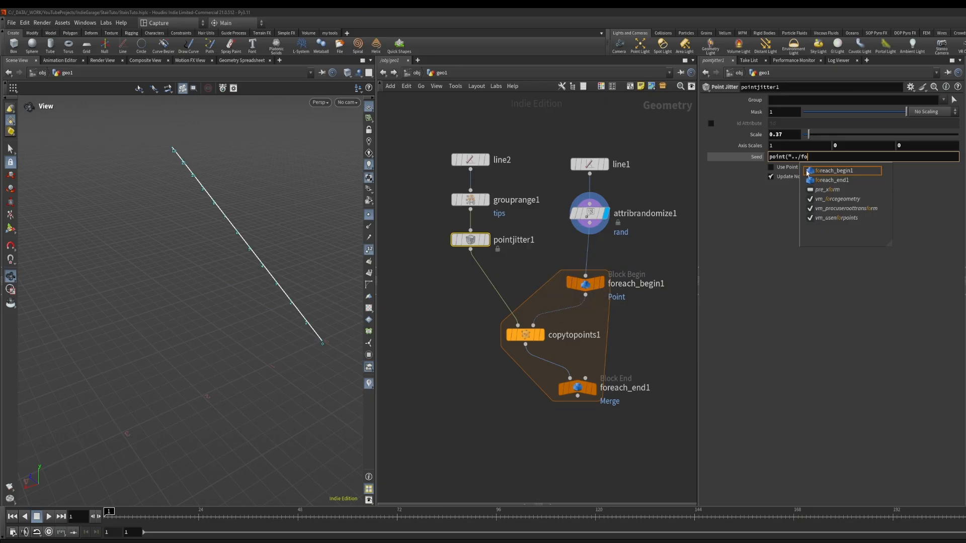
{"action": "left_click", "coordinate": [824, 171]}
{"action": "type", "text": "\","}
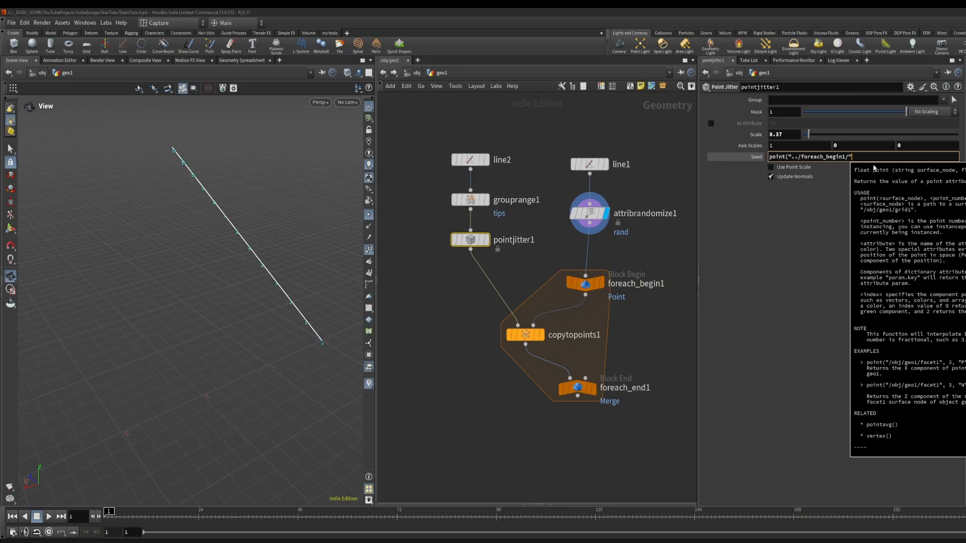
{"action": "type", "text": " 0, \"rand\""}
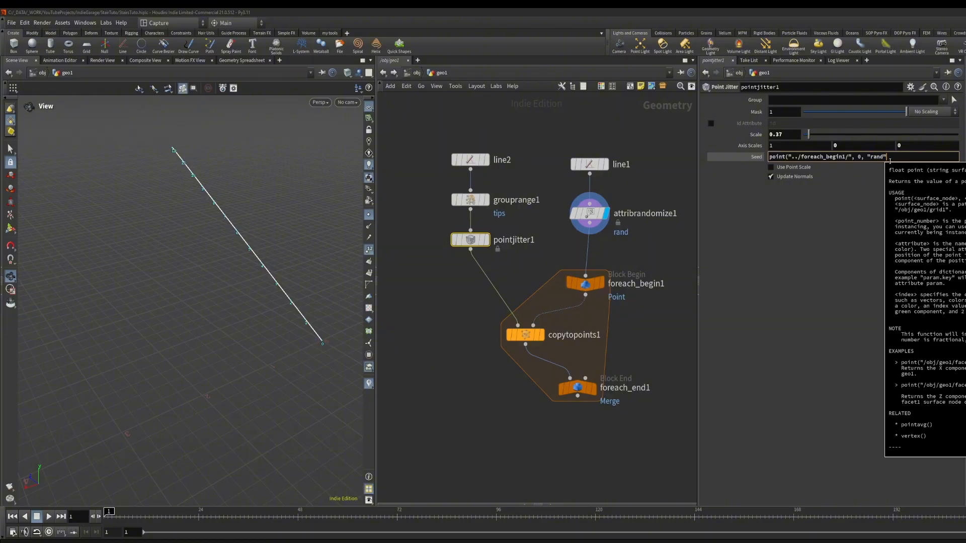
{"action": "type", "text": ",0)"}
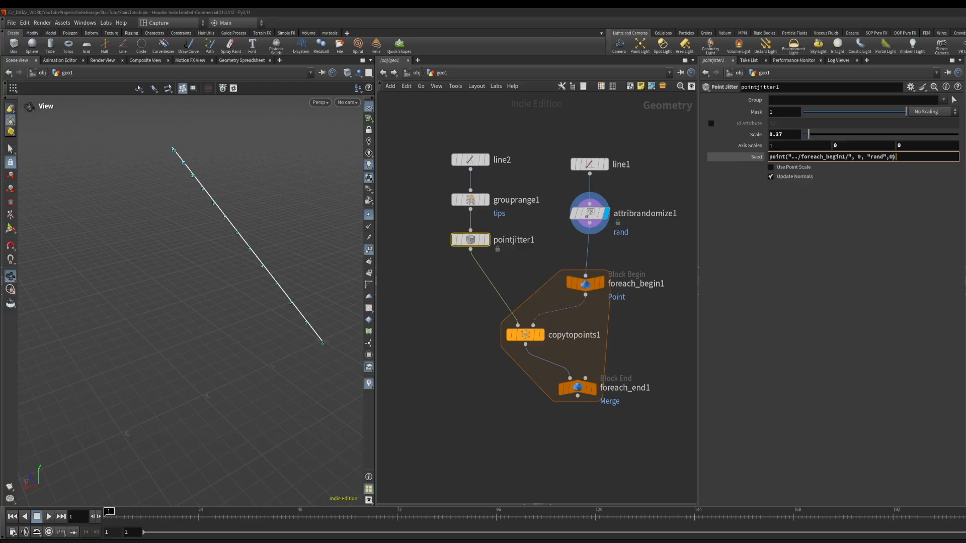
{"action": "key", "text": "Return"}
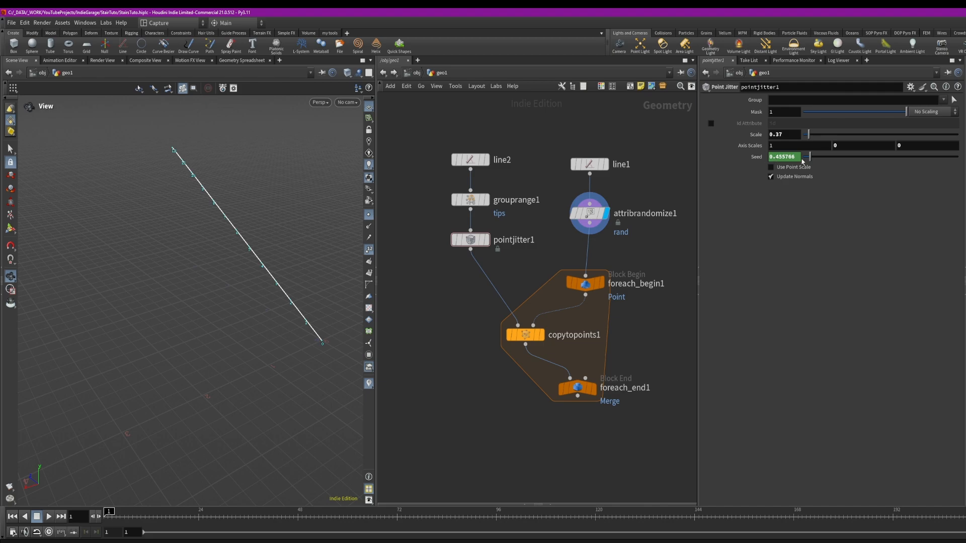
Select the Attribute Randomize node to review its parameters
{"action": "left_click", "coordinate": [589, 214]}
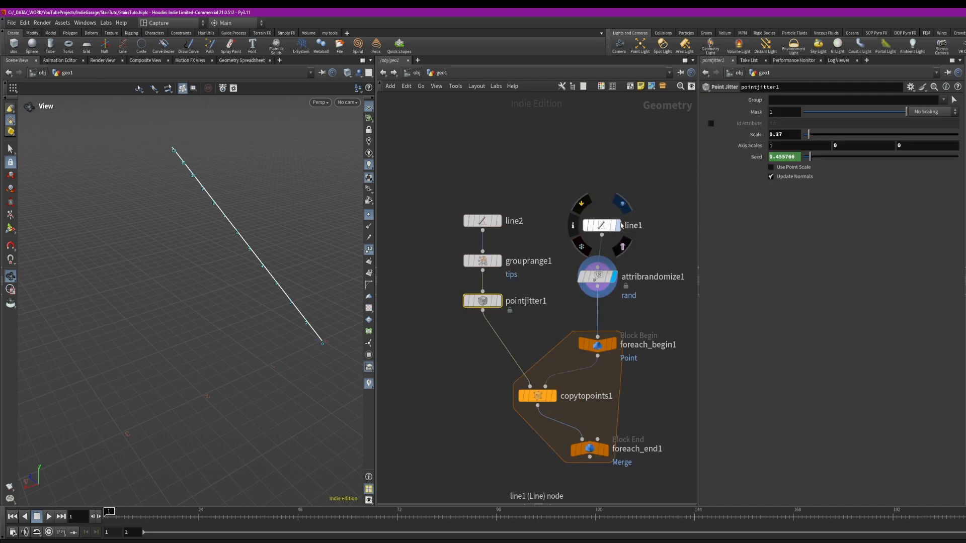
{"action": "left_click", "coordinate": [618, 225]}
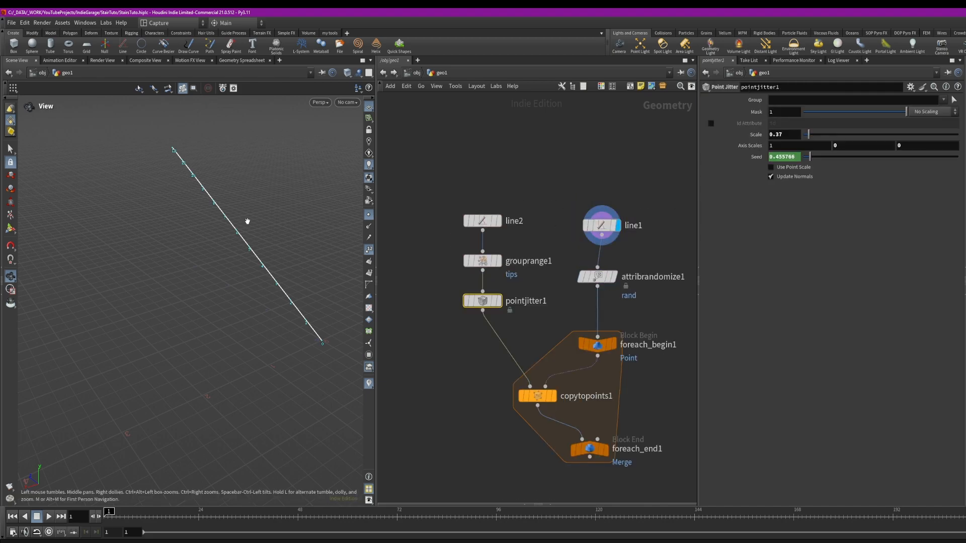
{"action": "left_click", "coordinate": [614, 277]}
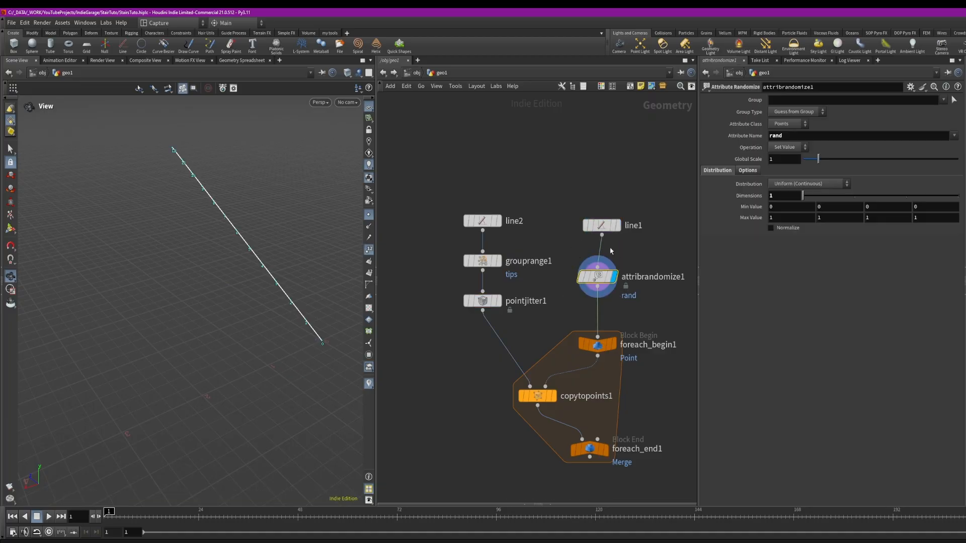
{"action": "mouse_move", "coordinate": [535, 399]}
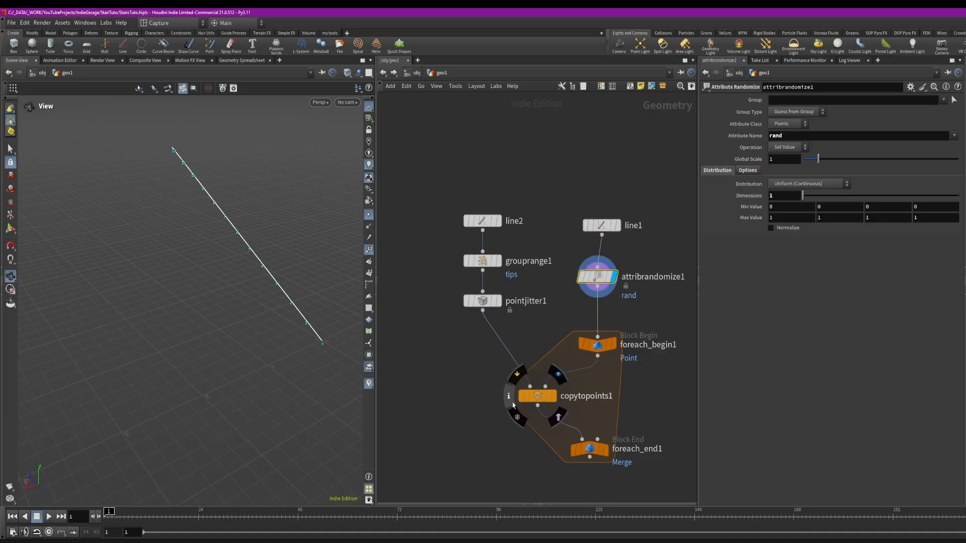
Rearrange the network nodes and display the for-each loop output with Attribute Randomize active
{"action": "middle_click_drag", "start_coordinate": [535, 400], "coordinate": [536, 340]}
{"action": "mouse_move", "coordinate": [601, 304]}
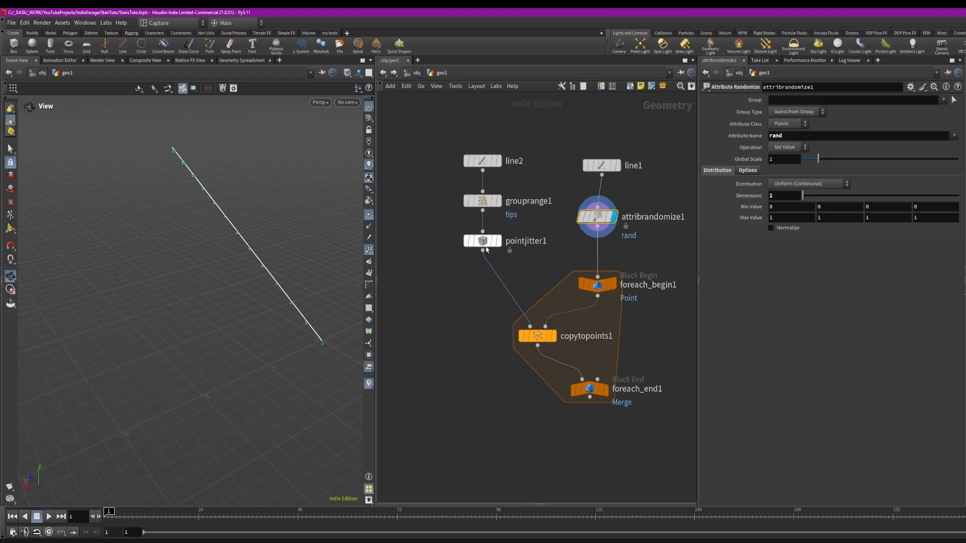
{"action": "left_click", "coordinate": [488, 242]}
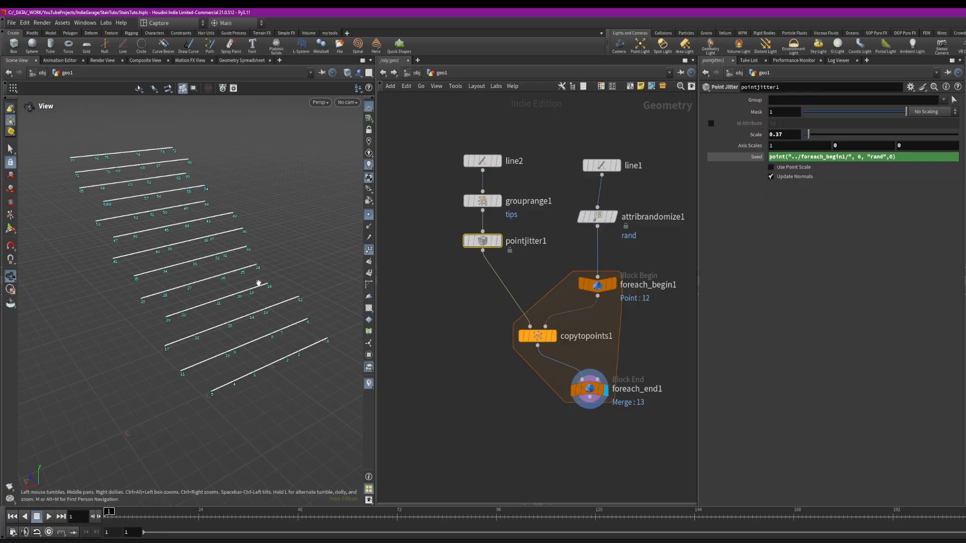
{"action": "middle_click_drag", "start_coordinate": [259, 280], "coordinate": [237, 315]}
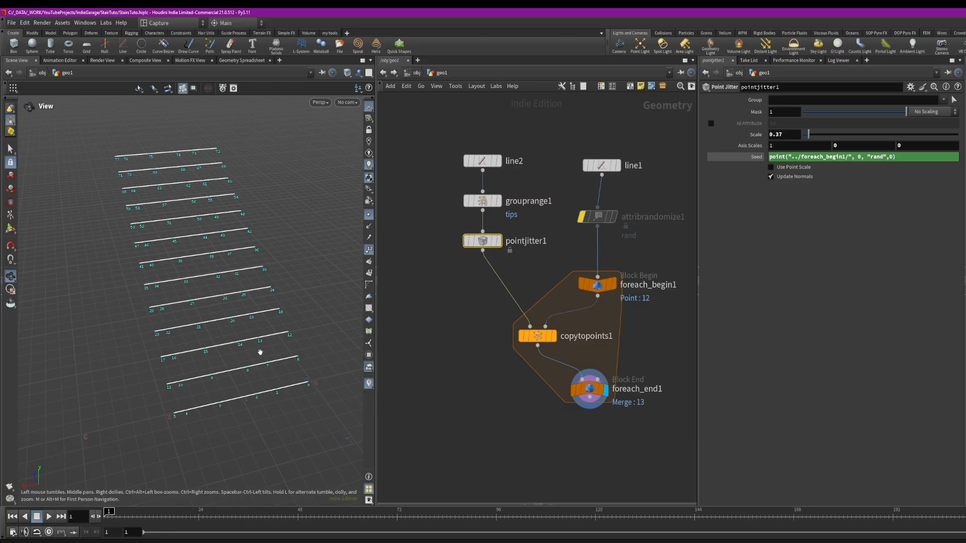
{"action": "left_click", "coordinate": [578, 200]}
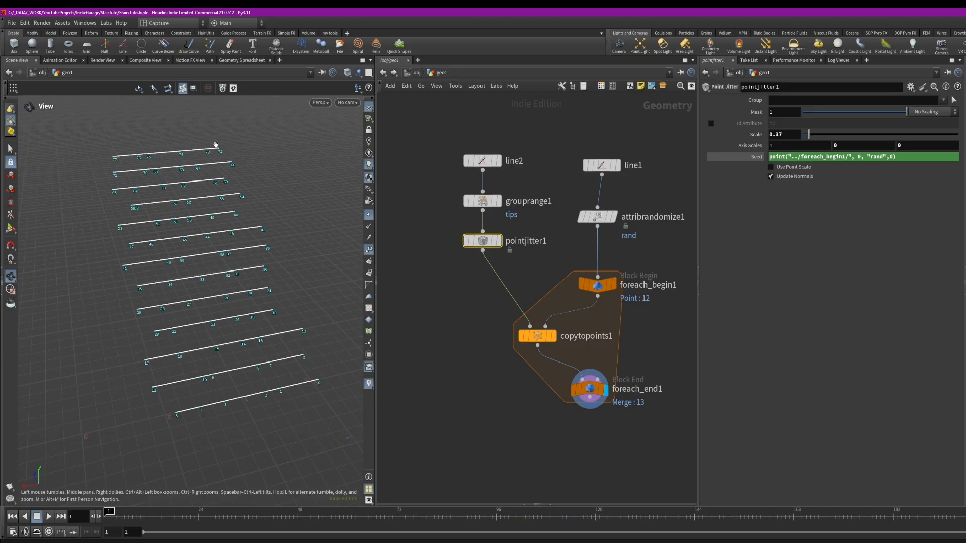
Inspect the tips group from Group by Range and the Point Jitter result in the viewport
{"action": "left_click_drag", "start_coordinate": [272, 240], "coordinate": [235, 203]}
{"action": "left_click_drag", "start_coordinate": [141, 329], "coordinate": [204, 252]}
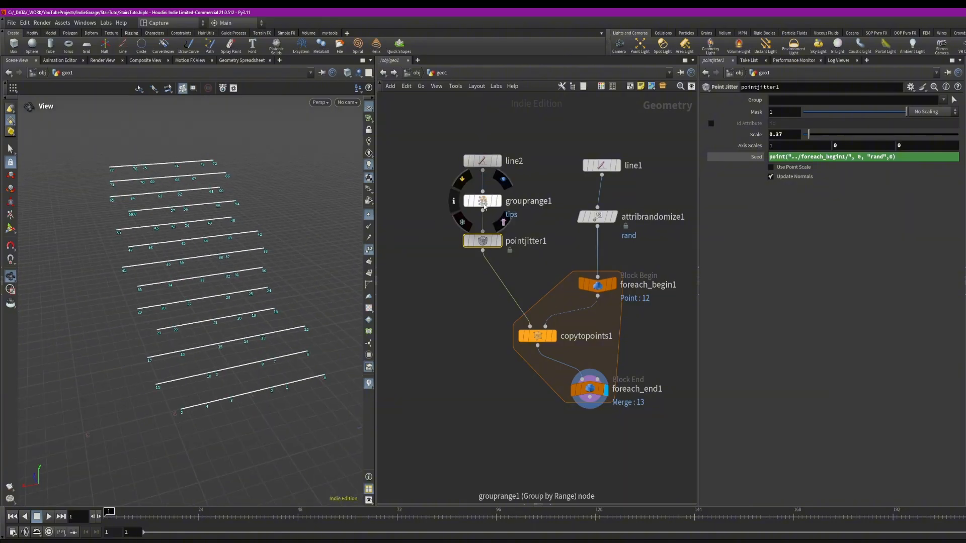
{"action": "left_click", "coordinate": [484, 206]}
{"action": "left_click", "coordinate": [498, 201]}
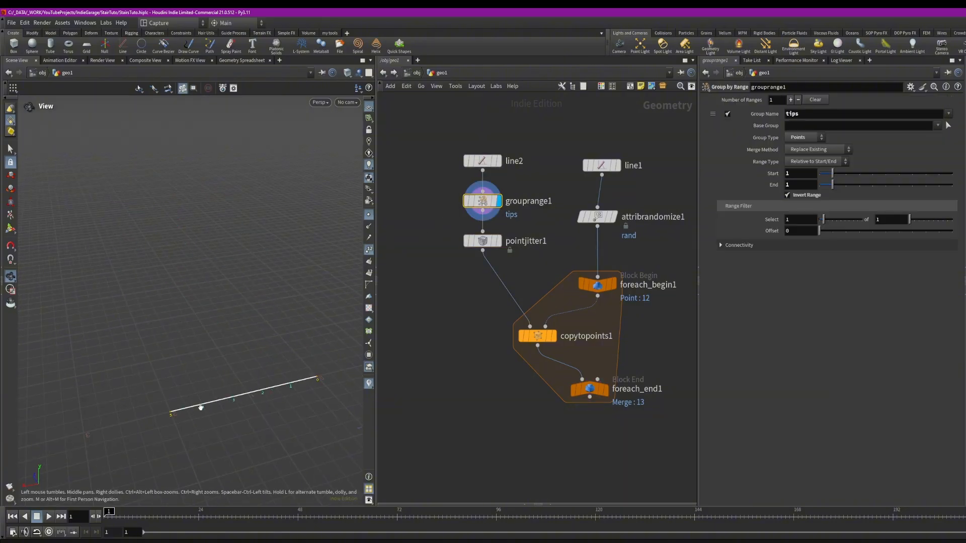
{"action": "left_click", "coordinate": [498, 241]}
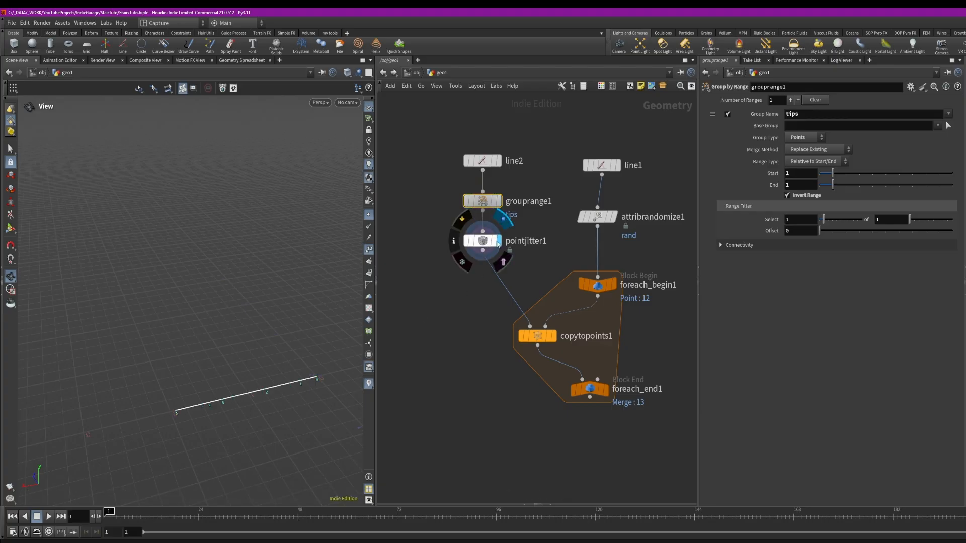
{"action": "left_click", "coordinate": [483, 241]}
Set the Point Jitter group to !tips and display the for-each loop output
{"action": "left_click", "coordinate": [787, 100]}
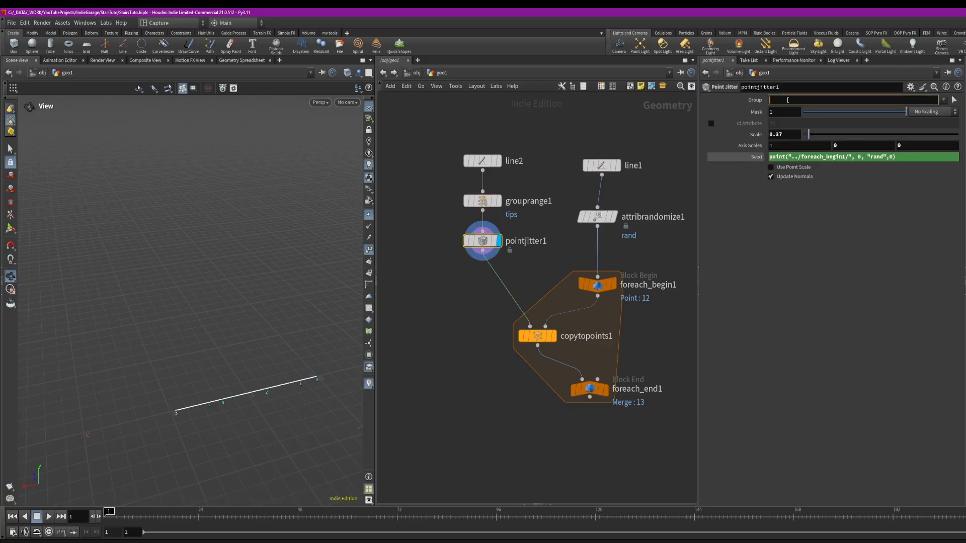
{"action": "left_click", "coordinate": [944, 100]}
{"action": "left_click", "coordinate": [952, 122]}
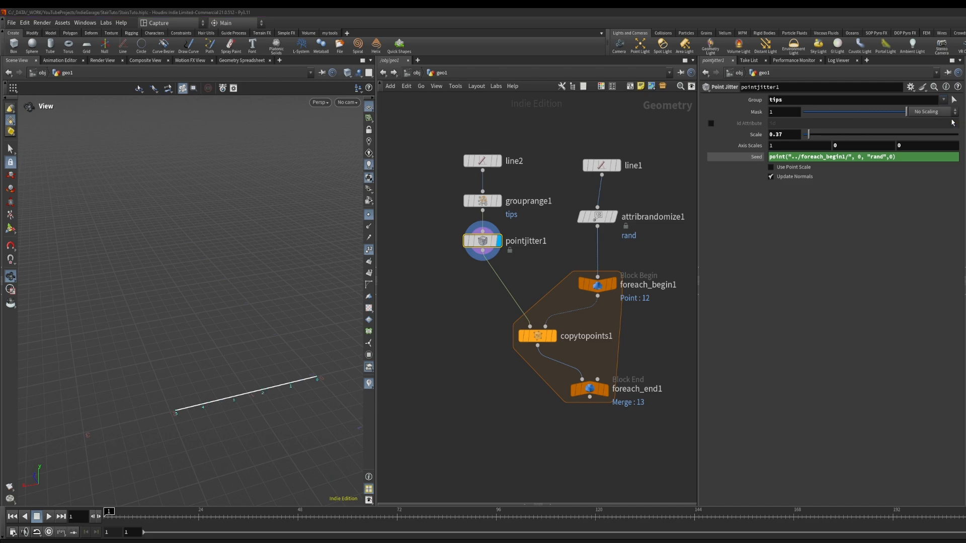
{"action": "left_click", "coordinate": [606, 392]}
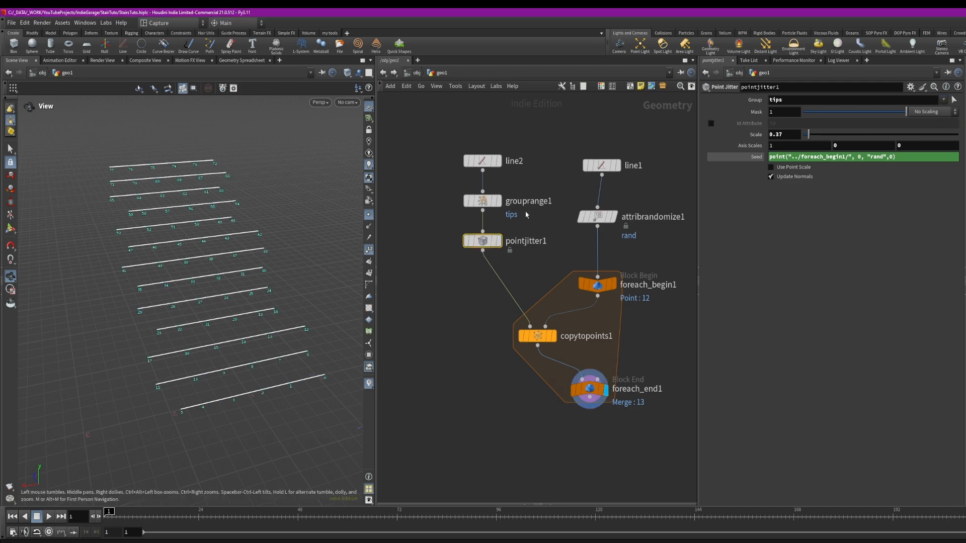
{"action": "left_click", "coordinate": [769, 100]}
{"action": "type", "text": "!"}
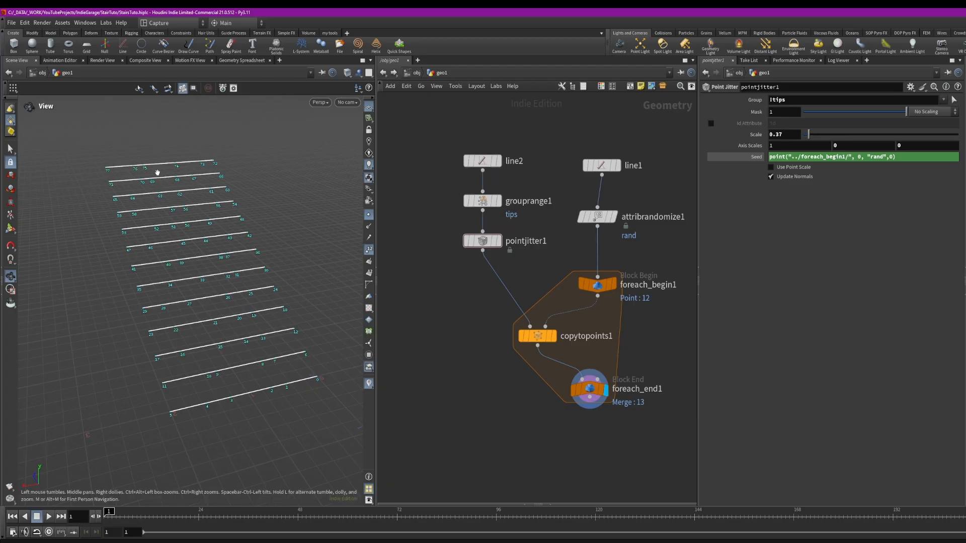
Add a Copy and Transform node after copytopoints1 inside the for-each loop
{"action": "key", "text": "Tab"}
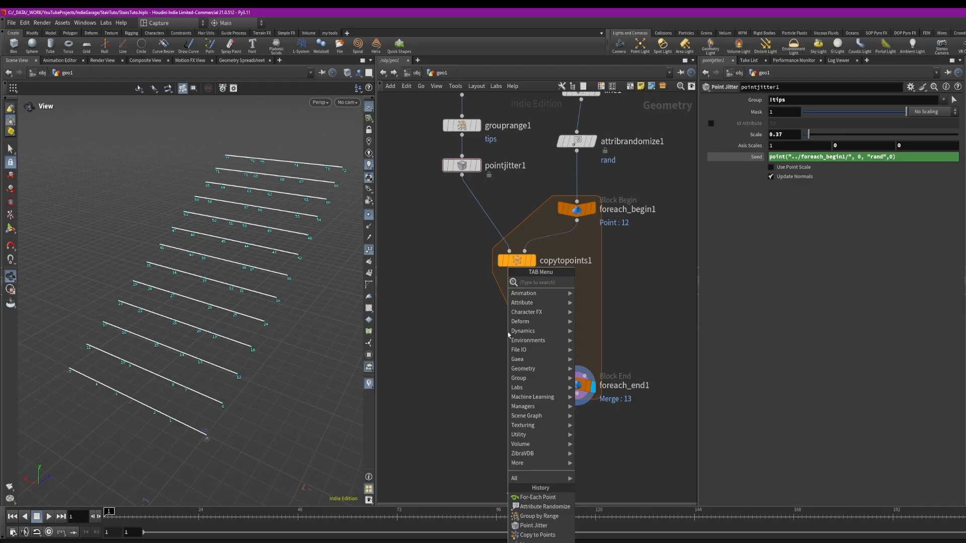
{"action": "right_click", "coordinate": [493, 327]}
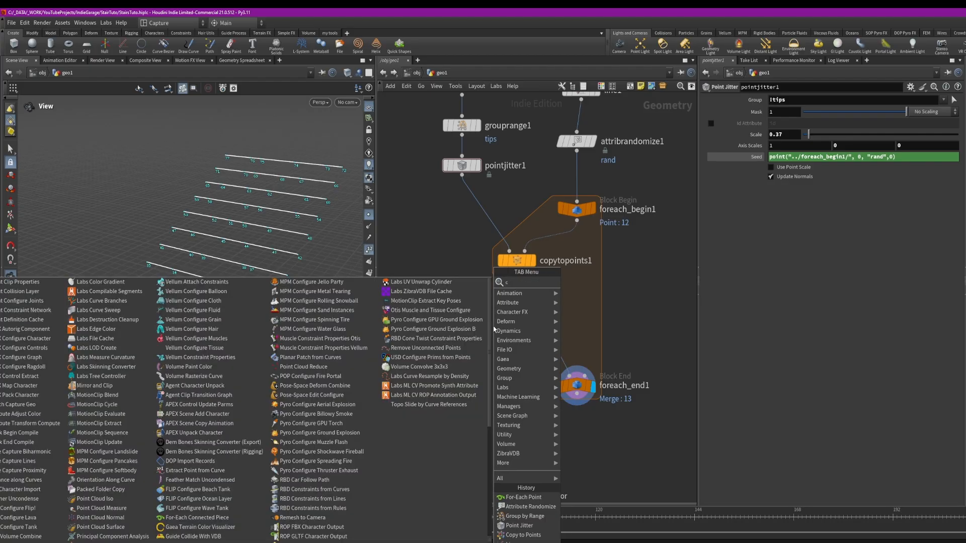
{"action": "type", "text": "cop"}
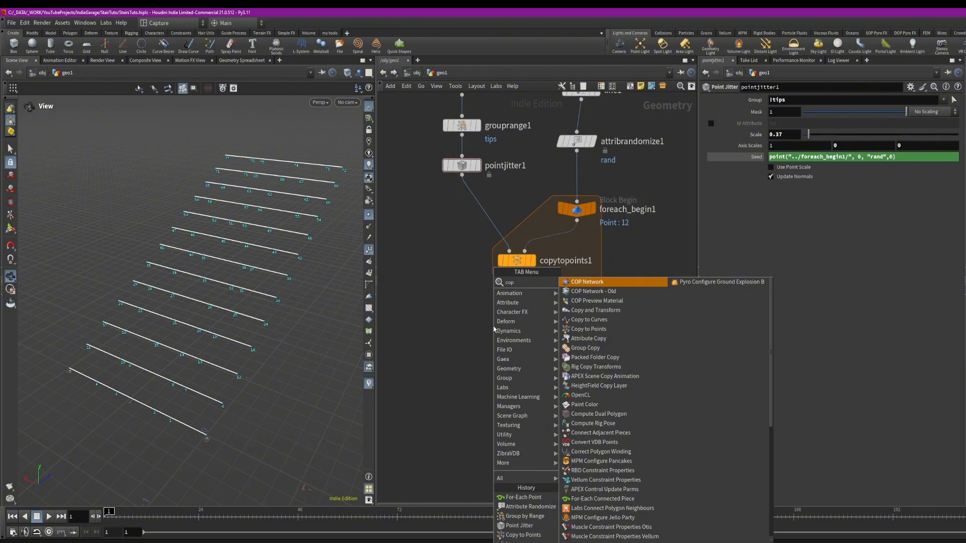
{"action": "key", "text": "Down"}
{"action": "key", "text": "Down"}
{"action": "key", "text": "Down"}
{"action": "key", "text": "Return"}
{"action": "left_click", "coordinate": [527, 292]}
{"action": "left_click_drag", "start_coordinate": [527, 292], "coordinate": [517, 299]}
Display the Copy and Transform node and set its Z translate to 0.5
{"action": "left_click_drag", "start_coordinate": [120, 465], "coordinate": [39, 482]}
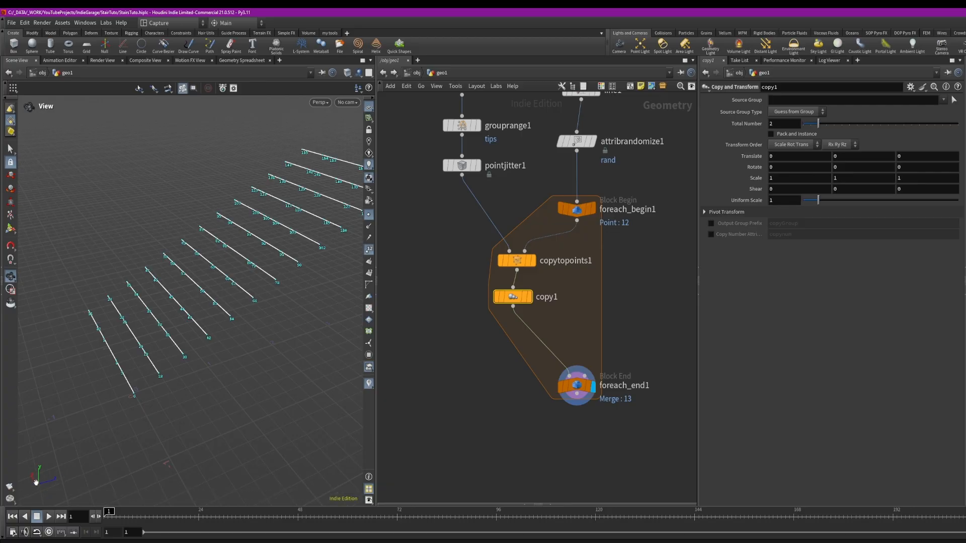
{"action": "middle_click_drag", "start_coordinate": [342, 241], "coordinate": [216, 301]}
{"action": "middle_click_drag", "start_coordinate": [296, 228], "coordinate": [301, 222]}
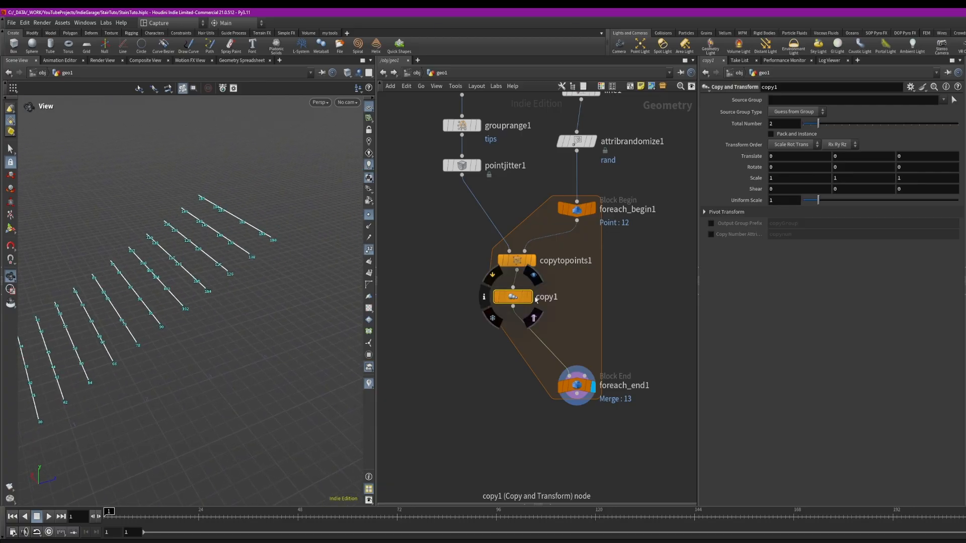
{"action": "left_click", "coordinate": [527, 300]}
{"action": "scroll", "coordinate": [229, 270], "scroll_direction": "up", "scroll_amount": 2}
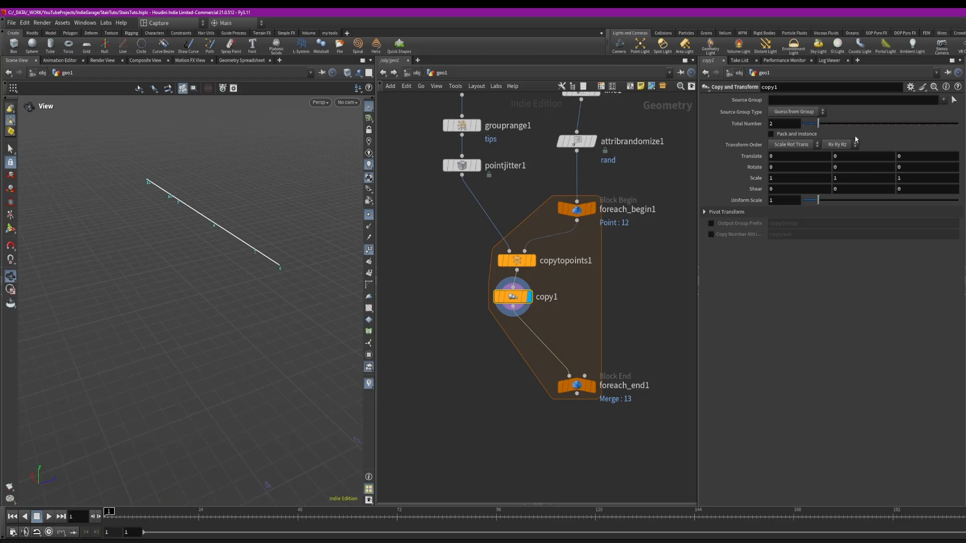
{"action": "middle_click_drag", "start_coordinate": [905, 155], "coordinate": [936, 151]}
Compare the loop output with and without the Copy and Transform node
{"action": "middle_click_drag", "start_coordinate": [287, 255], "coordinate": [258, 270]}
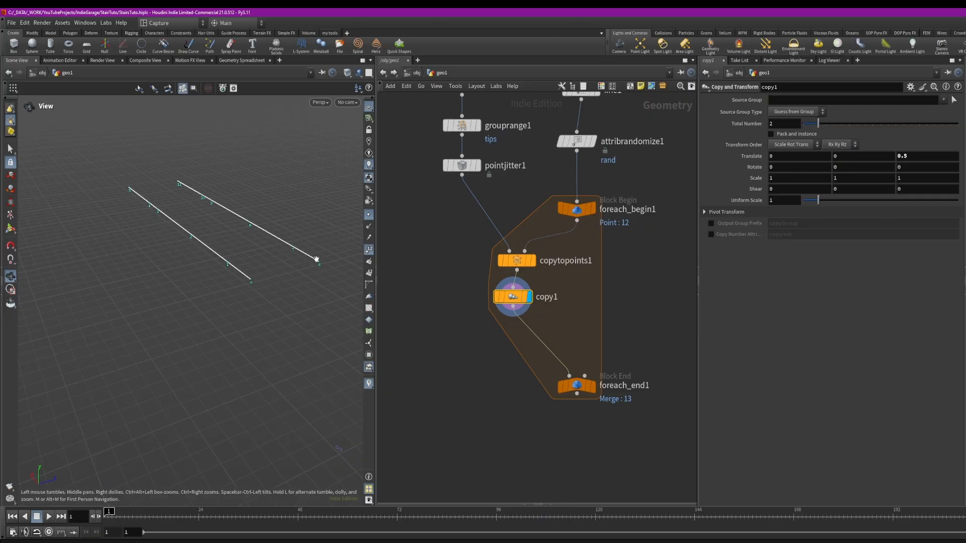
{"action": "right_click_drag", "start_coordinate": [320, 261], "coordinate": [151, 277]}
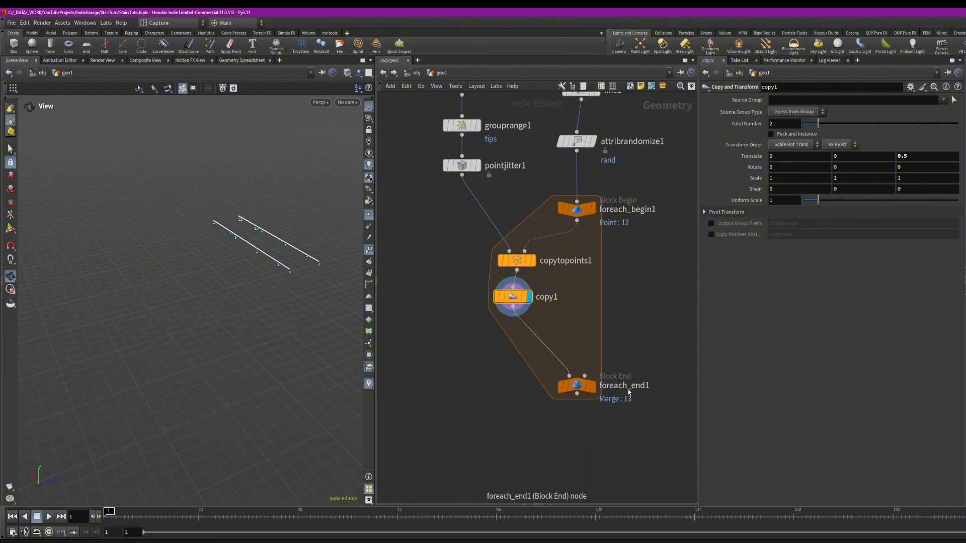
{"action": "left_click", "coordinate": [592, 386]}
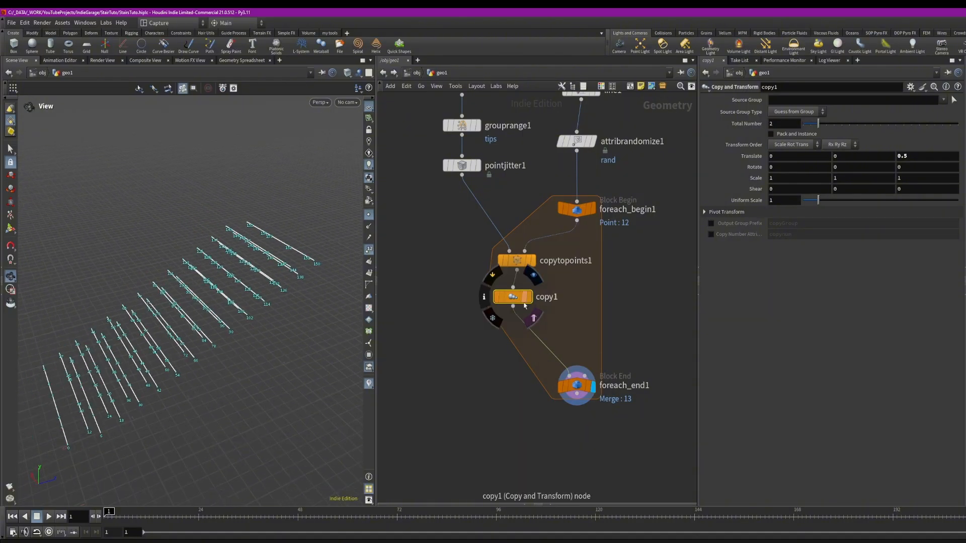
{"action": "left_click", "coordinate": [496, 297]}
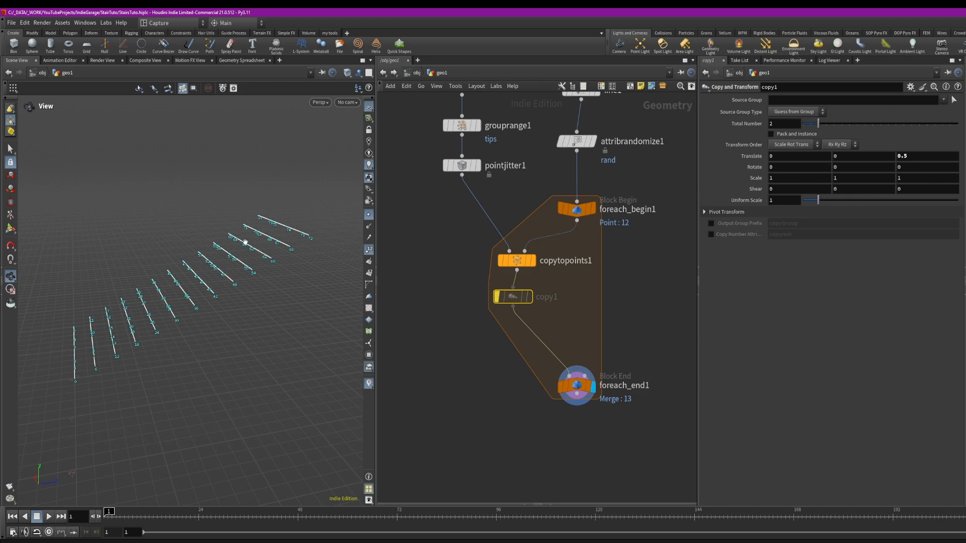
{"action": "key", "text": "b"}
{"action": "left_click", "coordinate": [528, 297]}
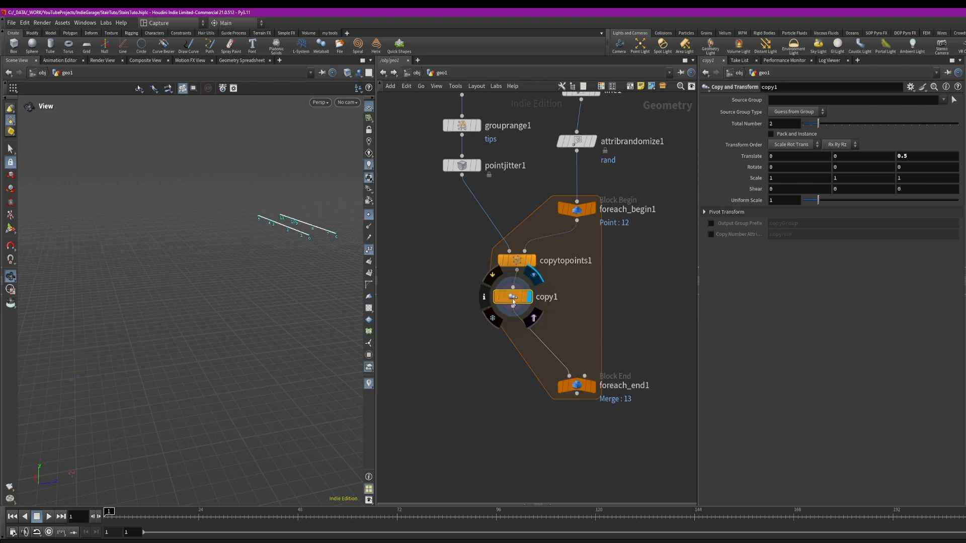
{"action": "middle_click_drag", "start_coordinate": [262, 328], "coordinate": [267, 317]}
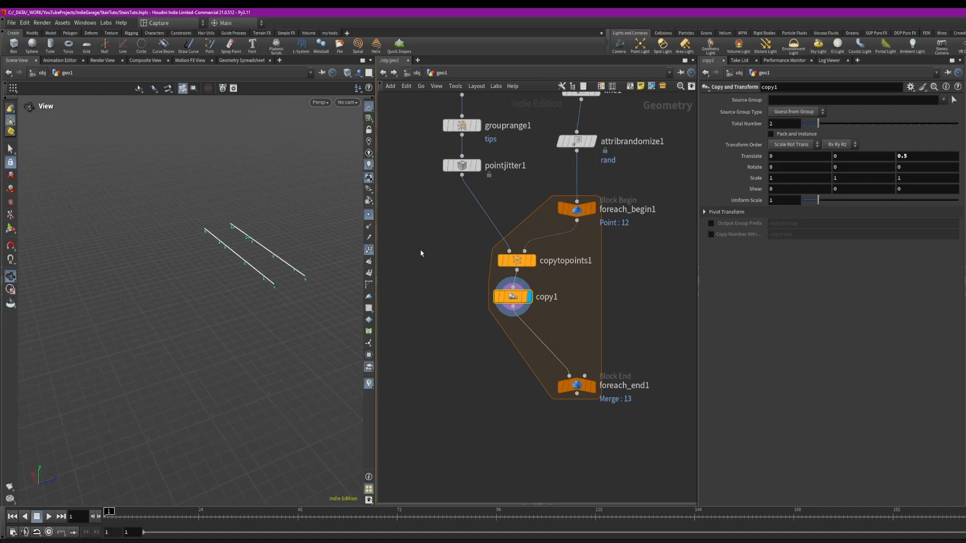
Begin a bbox( expression in the copy node's Z translate field
{"action": "double_click", "coordinate": [901, 160]}
{"action": "type", "text": "bbox("}
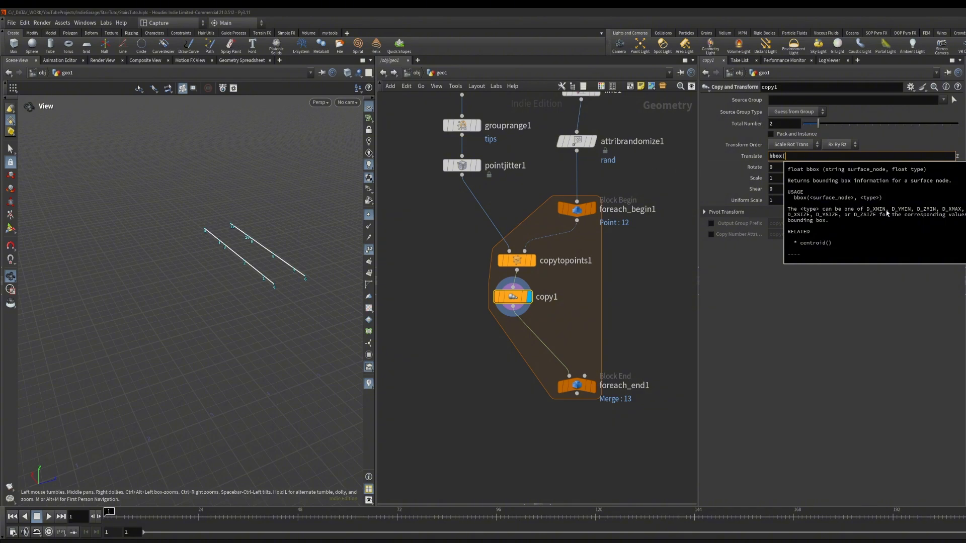
{"action": "left_click", "coordinate": [811, 156]}
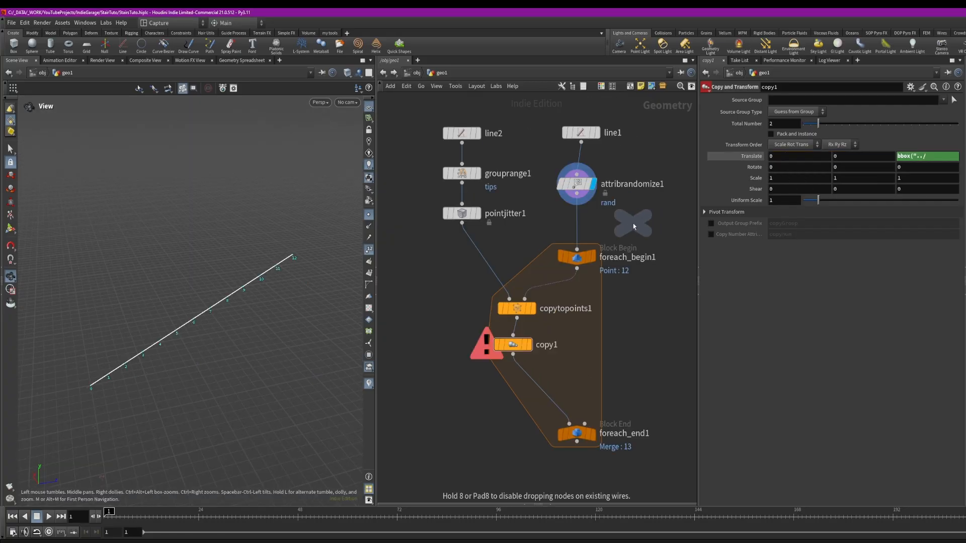
Insert a Null node after attribrandomize1 and name it stairLine
{"action": "left_click", "coordinate": [604, 223]}
{"action": "left_click_drag", "start_coordinate": [604, 223], "coordinate": [581, 228]}
{"action": "left_click", "coordinate": [607, 228]}
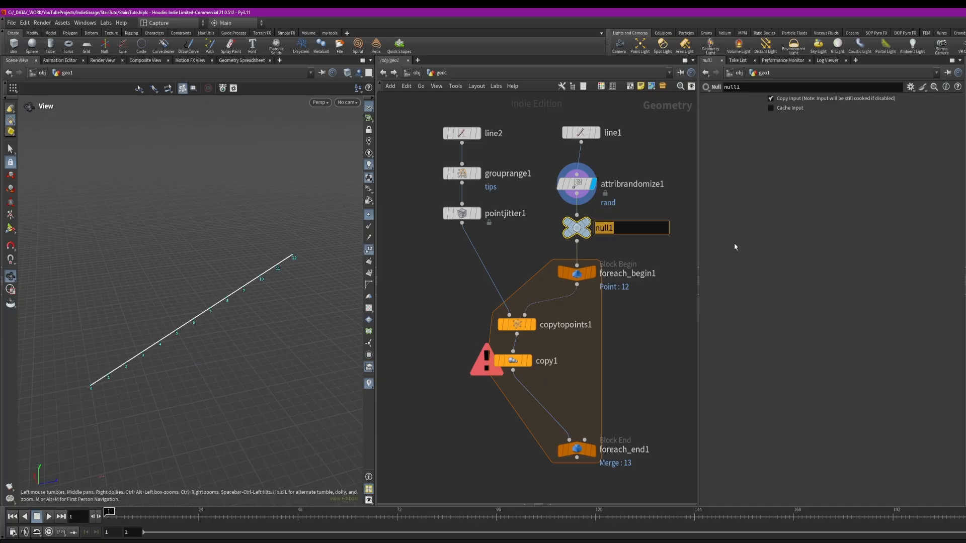
{"action": "type", "text": "stairLine"}
{"action": "key", "text": "Return"}
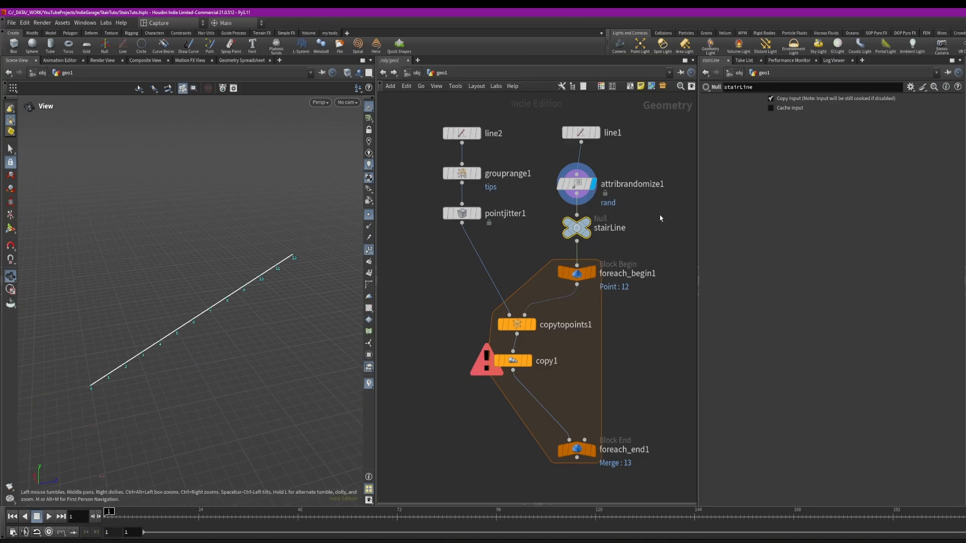
{"action": "middle_click_drag", "start_coordinate": [660, 215], "coordinate": [657, 187]}
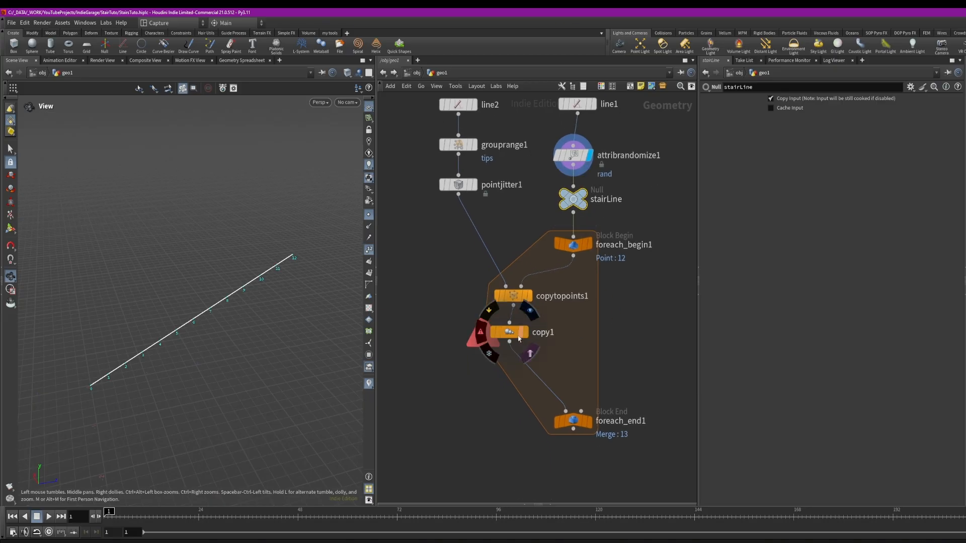
Complete the copy node's Z translate as bbox("../stairLine/", D_ZSIZE)
{"action": "left_click", "coordinate": [521, 337]}
{"action": "left_click", "coordinate": [920, 156]}
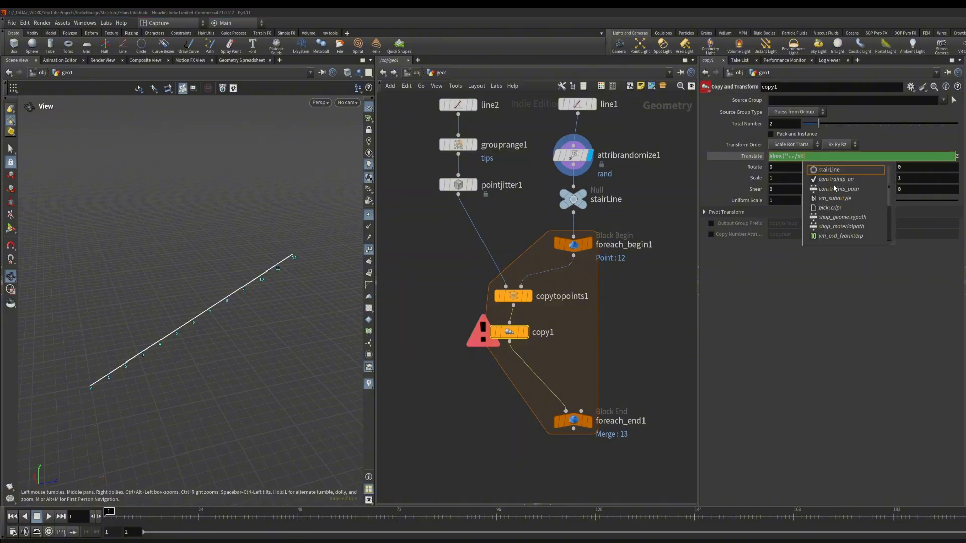
{"action": "left_click", "coordinate": [833, 170]}
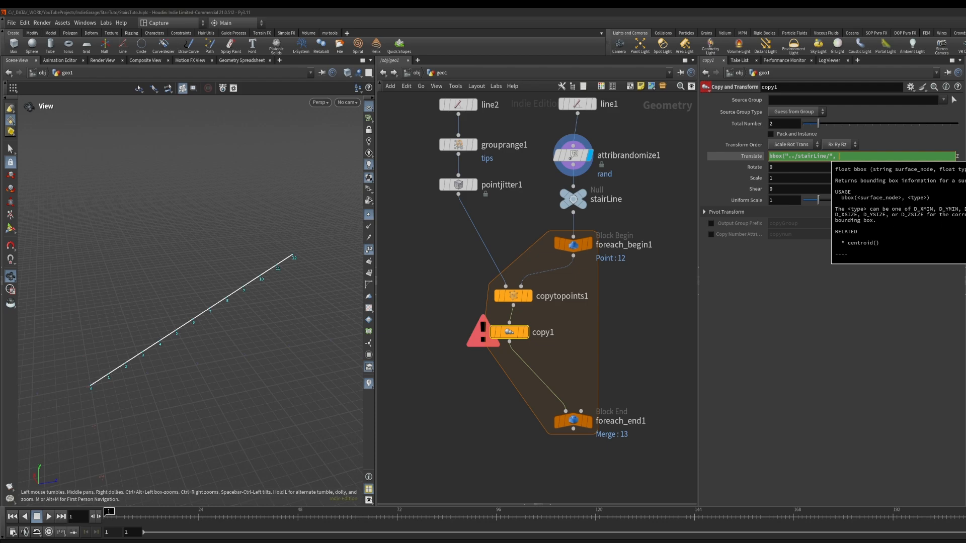
{"action": "type", "text": "D_SIZE)"}
{"action": "key", "text": "Return"}
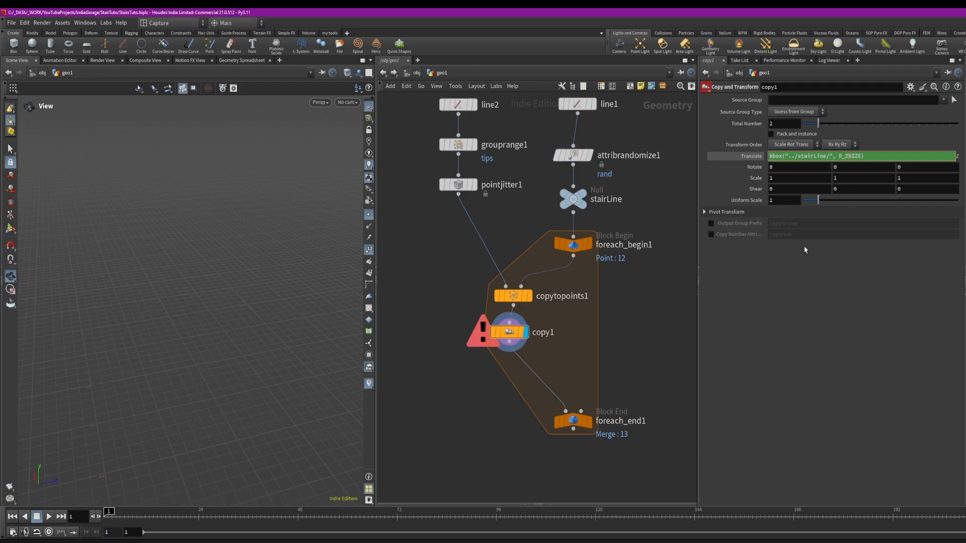
{"action": "key", "text": "Return"}
Copy the Points parameter of the line1 node
{"action": "scroll", "coordinate": [237, 273], "scroll_direction": "down", "scroll_amount": 3}
{"action": "left_click_drag", "start_coordinate": [237, 274], "coordinate": [183, 309]}
{"action": "right_click_drag", "start_coordinate": [183, 308], "coordinate": [270, 296]}
{"action": "middle_click_drag", "start_coordinate": [270, 296], "coordinate": [257, 301]}
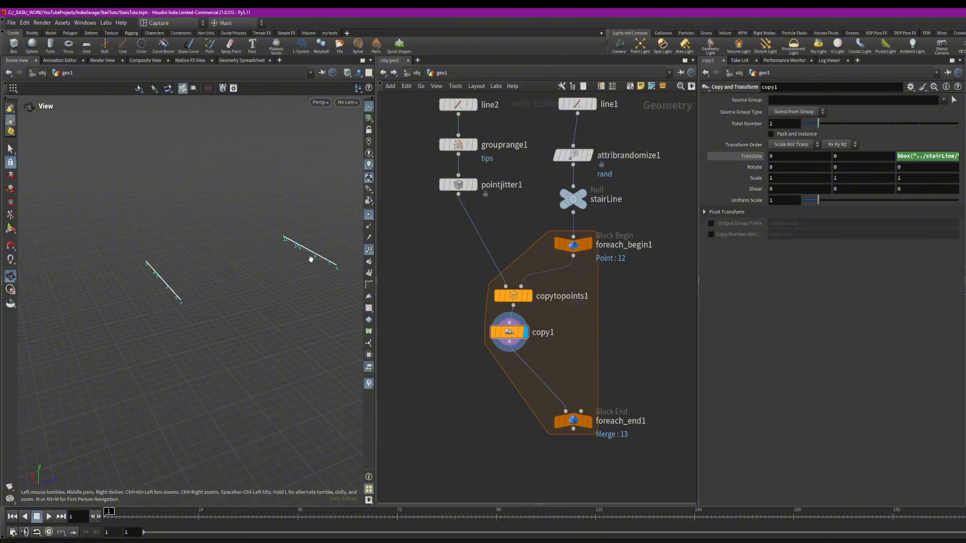
{"action": "middle_click_drag", "start_coordinate": [605, 223], "coordinate": [600, 320]}
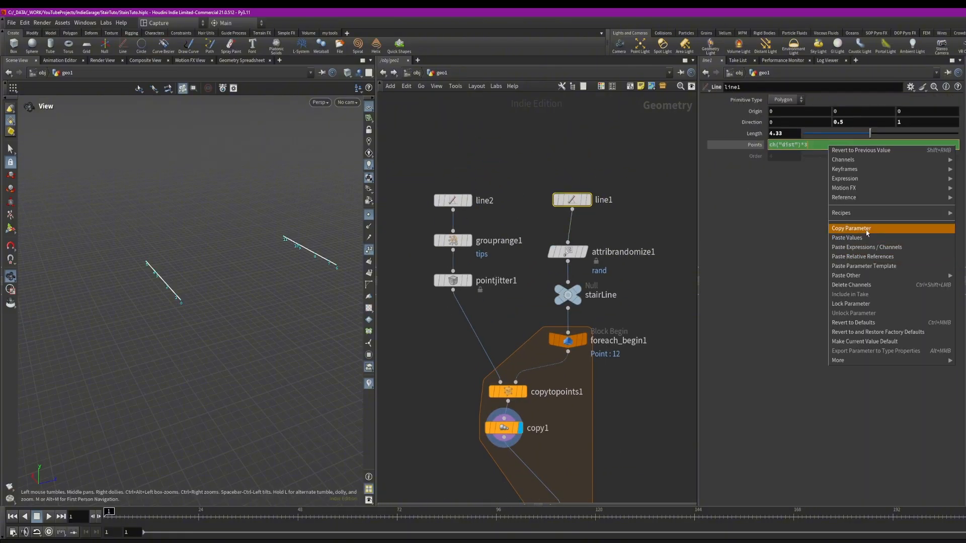
{"action": "left_click", "coordinate": [867, 230]}
{"action": "middle_click_drag", "start_coordinate": [641, 333], "coordinate": [635, 166]}
Divide copy1's Z translate expression by a relative reference to line1's Points parameter
{"action": "left_click", "coordinate": [495, 267]}
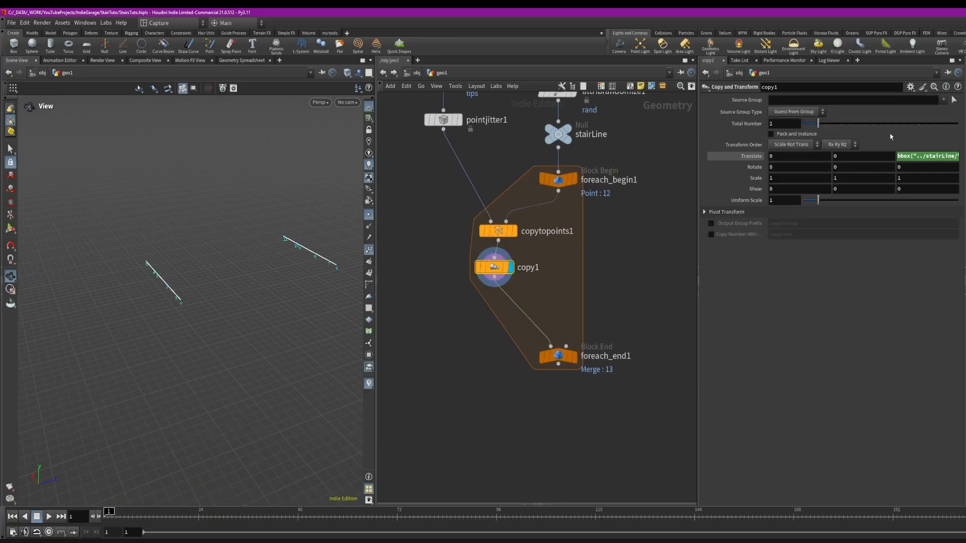
{"action": "left_click", "coordinate": [928, 155]}
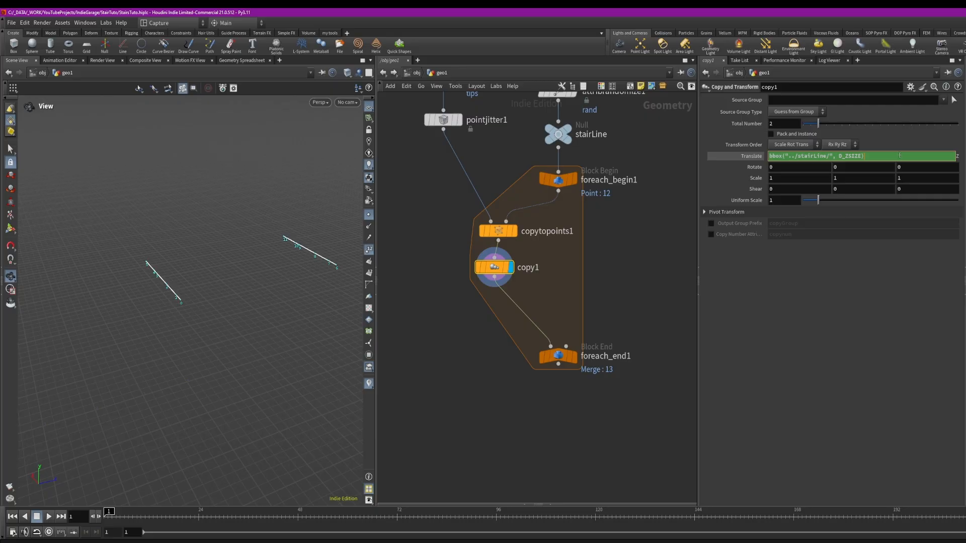
{"action": "type", "text": "/"}
{"action": "right_click", "coordinate": [878, 156]}
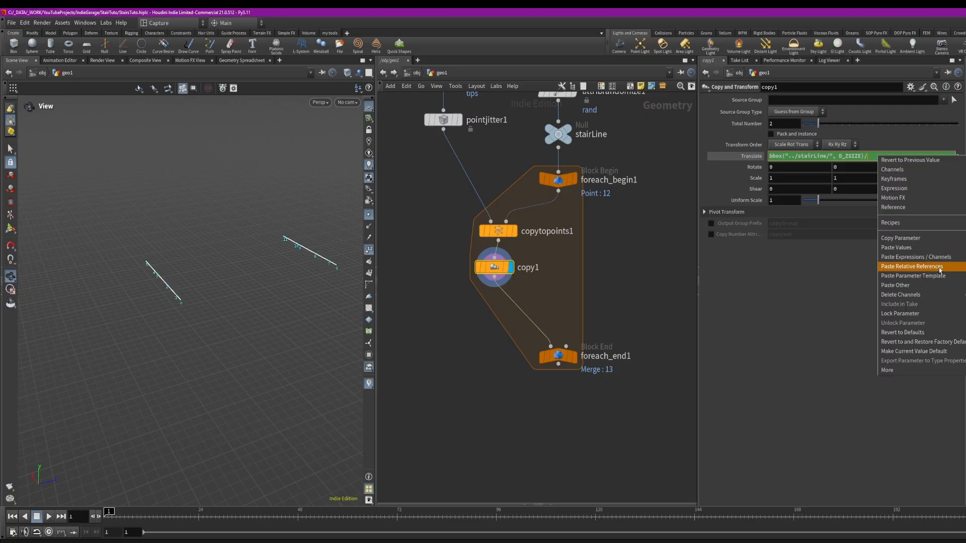
{"action": "left_click", "coordinate": [899, 269]}
Insert a Skin node between copy1 and the loop's end block
{"action": "scroll", "coordinate": [168, 282], "scroll_direction": "up", "scroll_amount": 3}
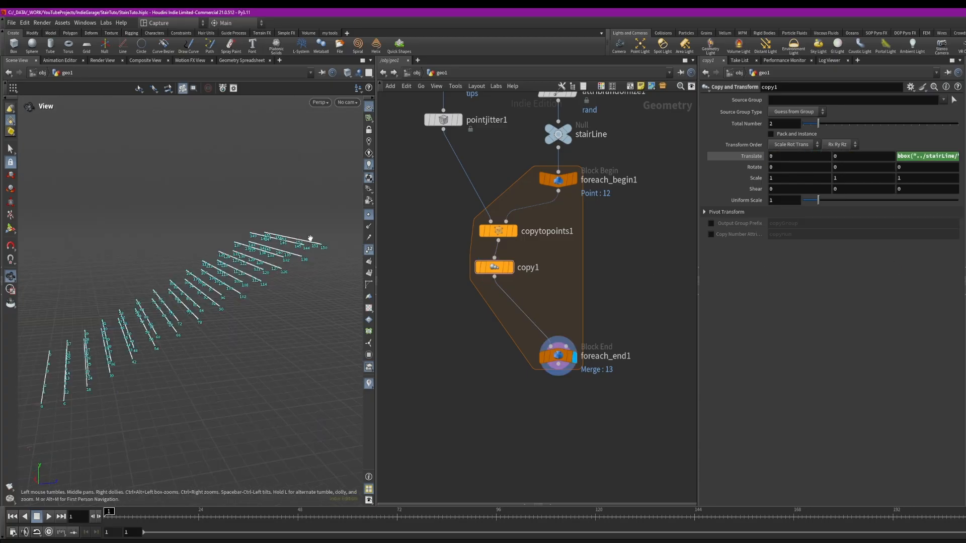
{"action": "left_click_drag", "start_coordinate": [310, 238], "coordinate": [287, 244]}
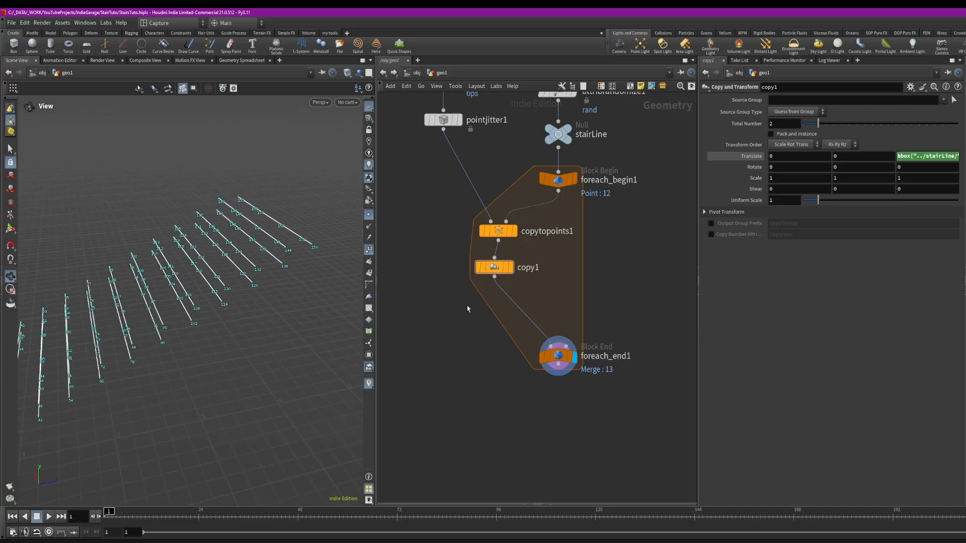
{"action": "left_click", "coordinate": [510, 269]}
{"action": "left_click_drag", "start_coordinate": [330, 271], "coordinate": [295, 315]}
{"action": "key", "text": "v"}
{"action": "key", "text": "Tab"}
{"action": "type", "text": "skin"}
{"action": "key", "text": "Return"}
{"action": "left_click", "coordinate": [501, 307]}
{"action": "left_click_drag", "start_coordinate": [501, 308], "coordinate": [492, 308]}
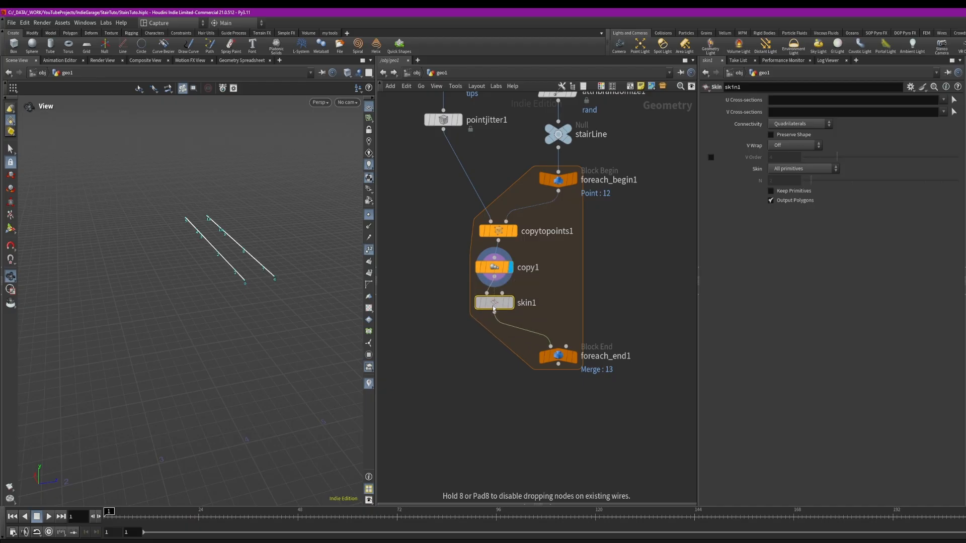
Display the skin1 result and inspect the skinned strips shaded in the viewport
{"action": "left_click", "coordinate": [514, 303]}
{"action": "left_click_drag", "start_coordinate": [302, 282], "coordinate": [306, 292]}
{"action": "key", "text": "shift+w"}
{"action": "right_click_drag", "start_coordinate": [192, 278], "coordinate": [153, 261]}
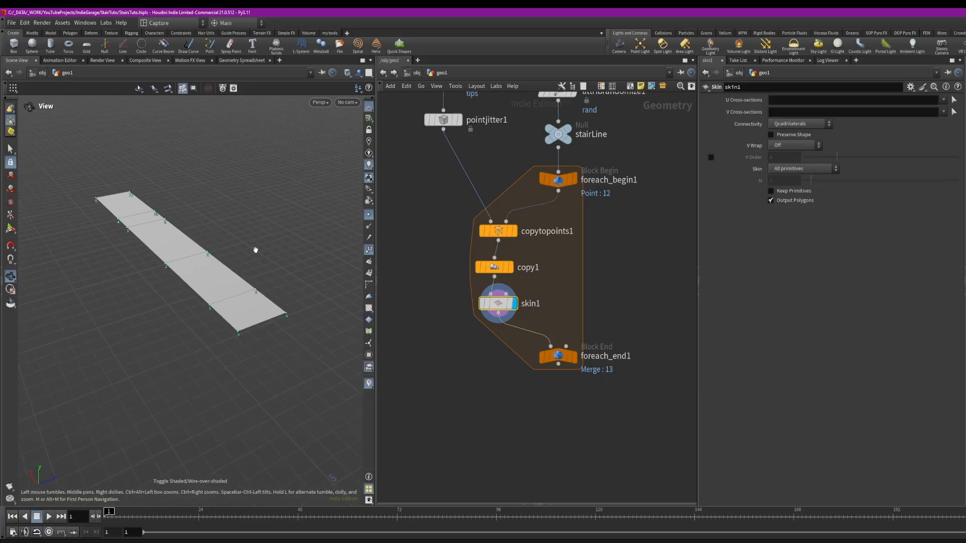
{"action": "left_click_drag", "start_coordinate": [227, 255], "coordinate": [106, 228]}
{"action": "left_click", "coordinate": [370, 251]}
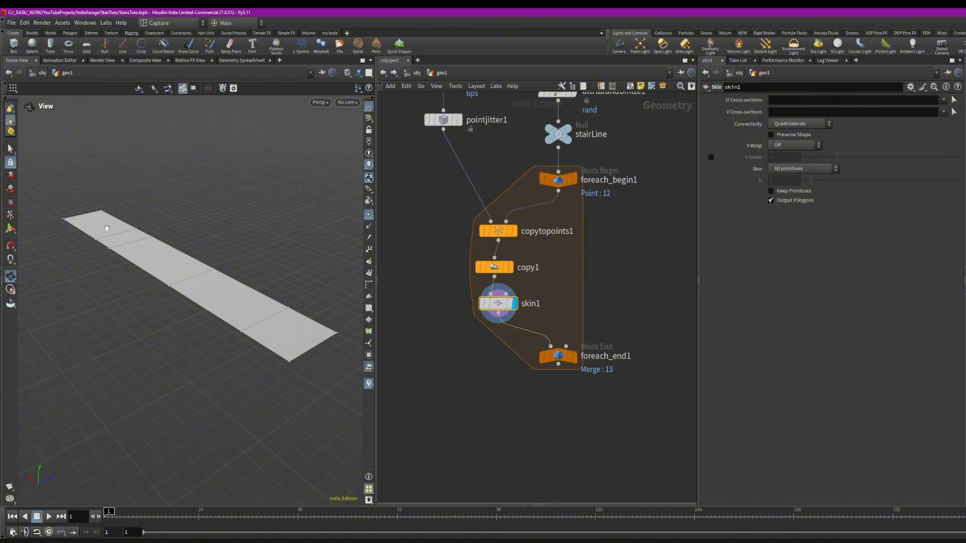
{"action": "left_click_drag", "start_coordinate": [274, 296], "coordinate": [282, 267]}
Insert a PolyExtrude node after skin1 and display its output
{"action": "left_click_drag", "start_coordinate": [559, 357], "coordinate": [559, 370]}
{"action": "key", "text": "Tab"}
{"action": "type", "text": "p"}
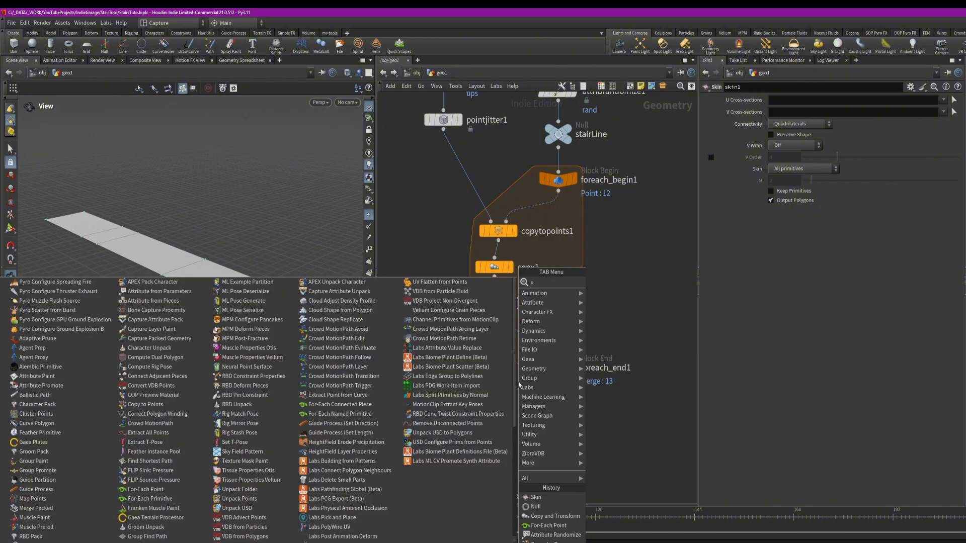
{"action": "type", "text": "ol ex"}
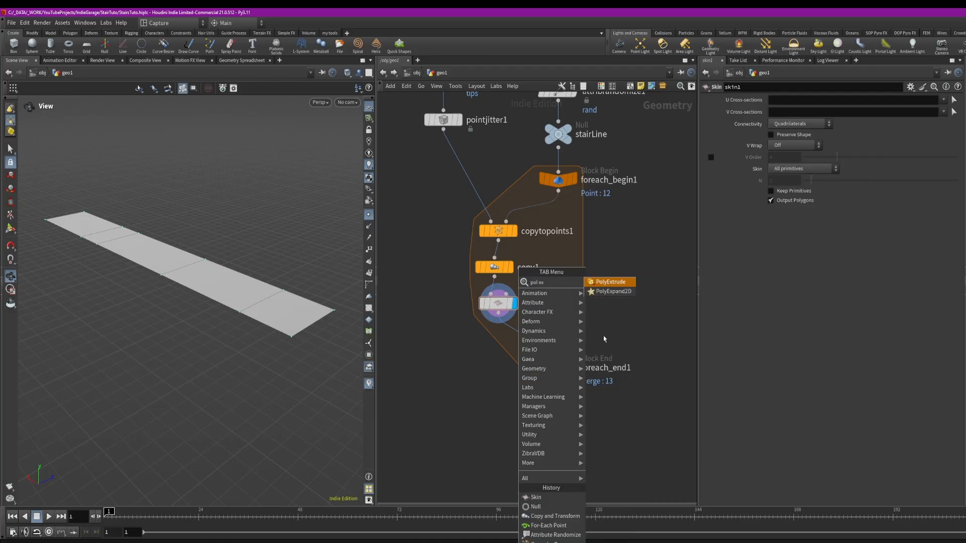
{"action": "left_click", "coordinate": [598, 285]}
{"action": "left_click", "coordinate": [503, 334]}
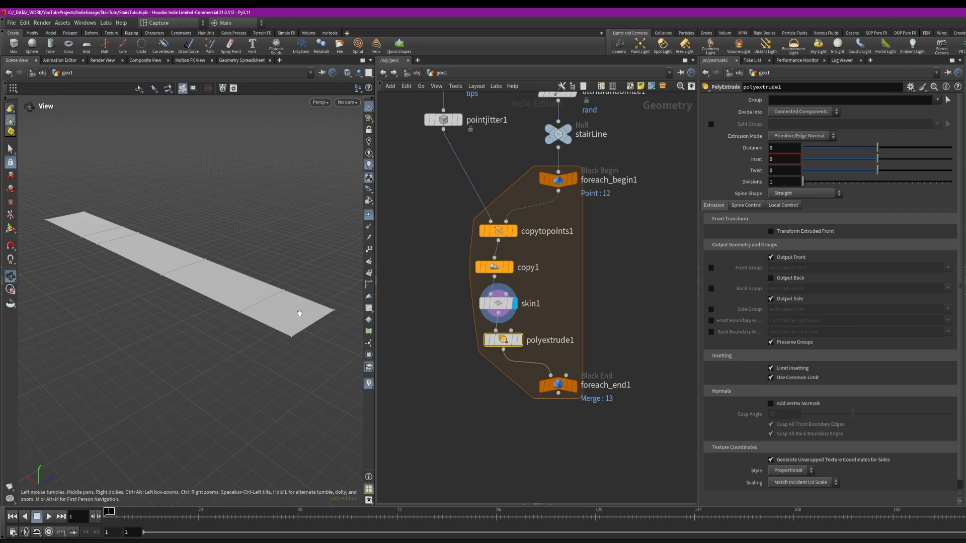
{"action": "left_click", "coordinate": [517, 341]}
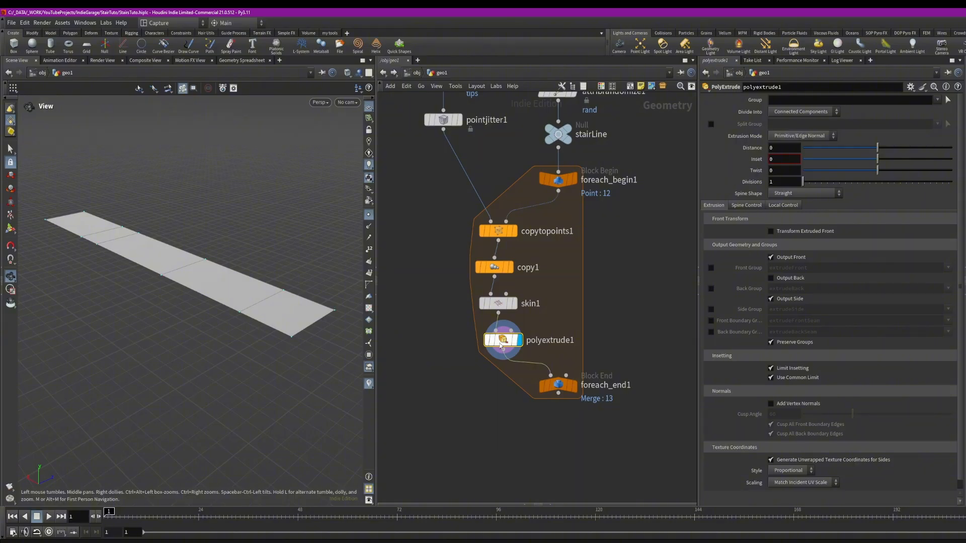
Set polyextrude1 to divide into Individual Elements with an inset of 0.005
{"action": "left_click", "coordinate": [801, 111]}
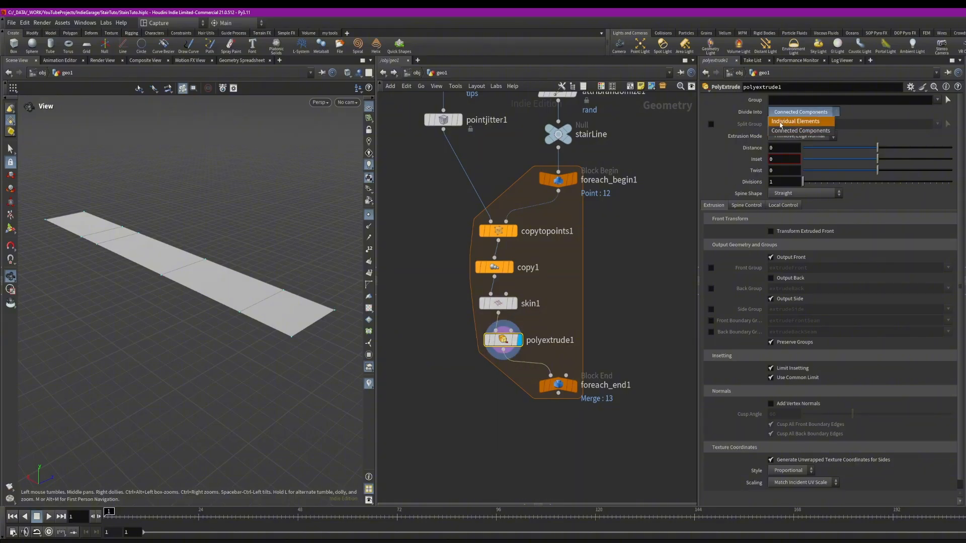
{"action": "left_click", "coordinate": [780, 121]}
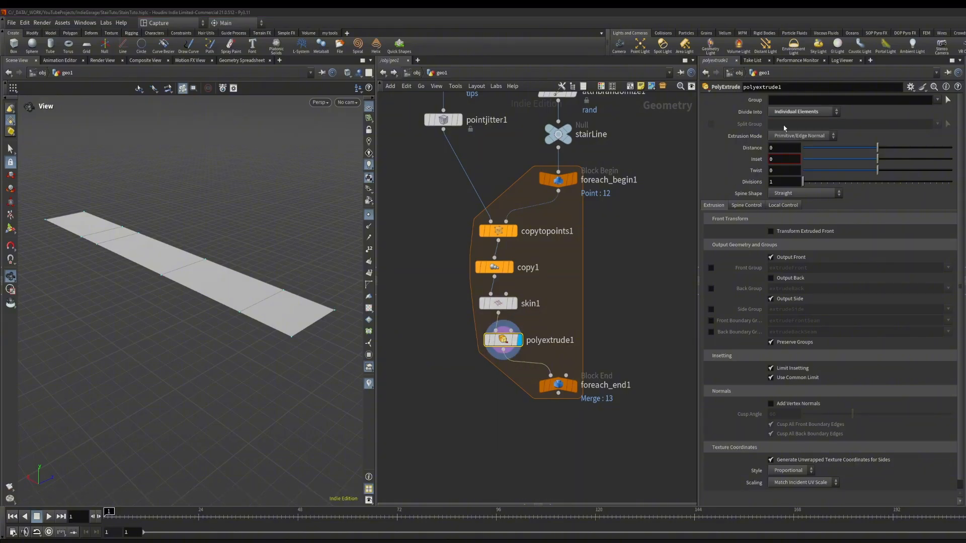
{"action": "left_click", "coordinate": [784, 159]}
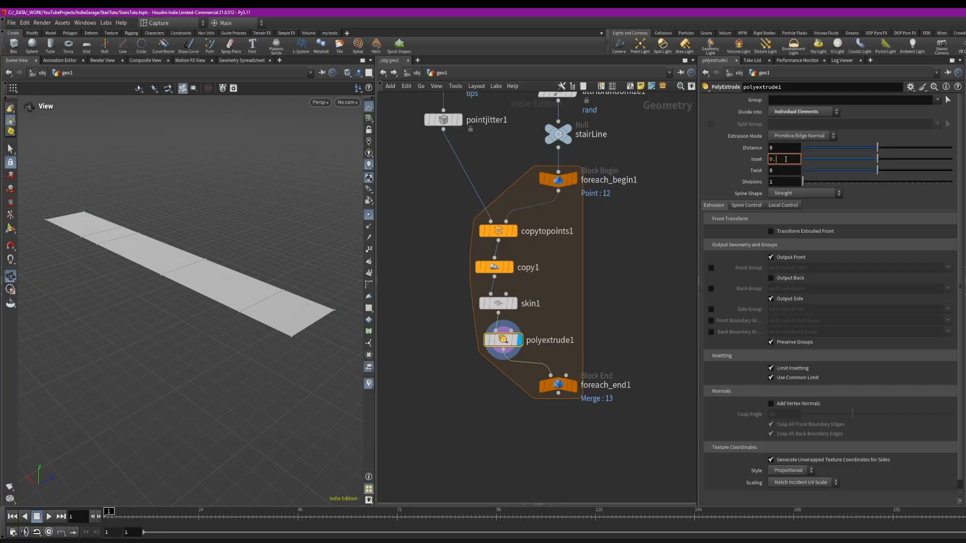
{"action": "key", "text": "Return"}
Turn off Output Side on polyextrude1
{"action": "right_click_drag", "start_coordinate": [267, 317], "coordinate": [327, 331]}
{"action": "left_click_drag", "start_coordinate": [326, 331], "coordinate": [330, 334]}
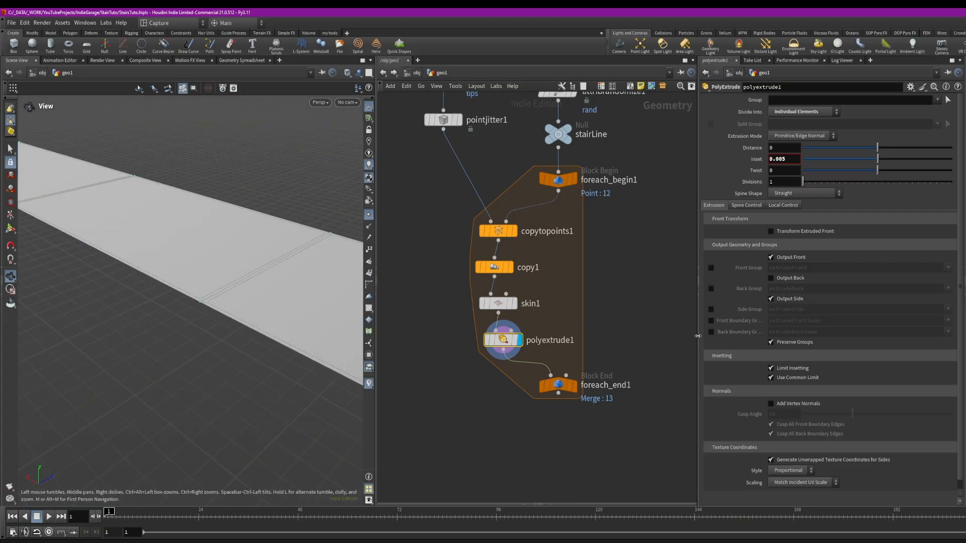
{"action": "left_click", "coordinate": [771, 299]}
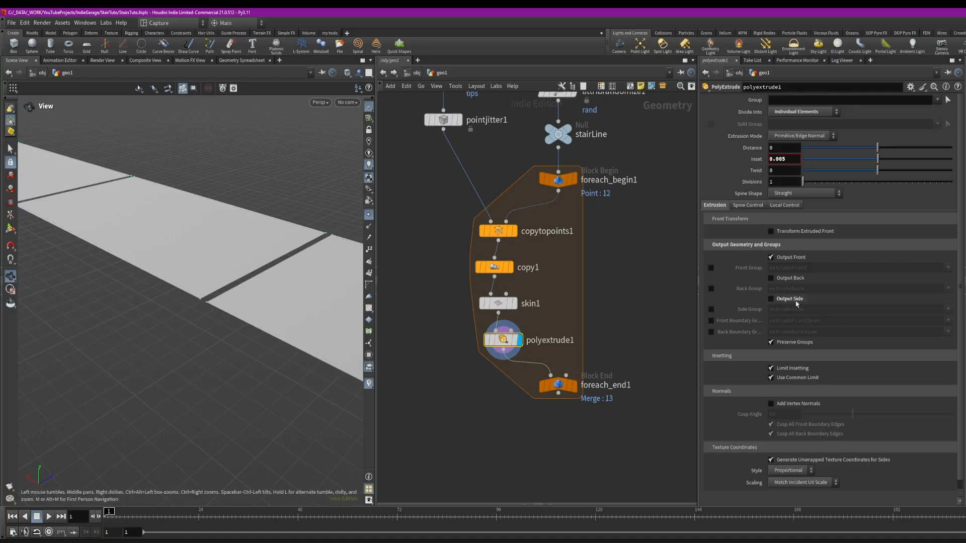
Set polyextrude1's inset to 0.001
{"action": "left_click_drag", "start_coordinate": [274, 274], "coordinate": [218, 274]}
{"action": "scroll", "coordinate": [218, 274], "scroll_direction": "down", "scroll_amount": 2}
{"action": "middle_click_drag", "start_coordinate": [172, 214], "coordinate": [229, 238]}
{"action": "left_click_drag", "start_coordinate": [293, 275], "coordinate": [237, 243]}
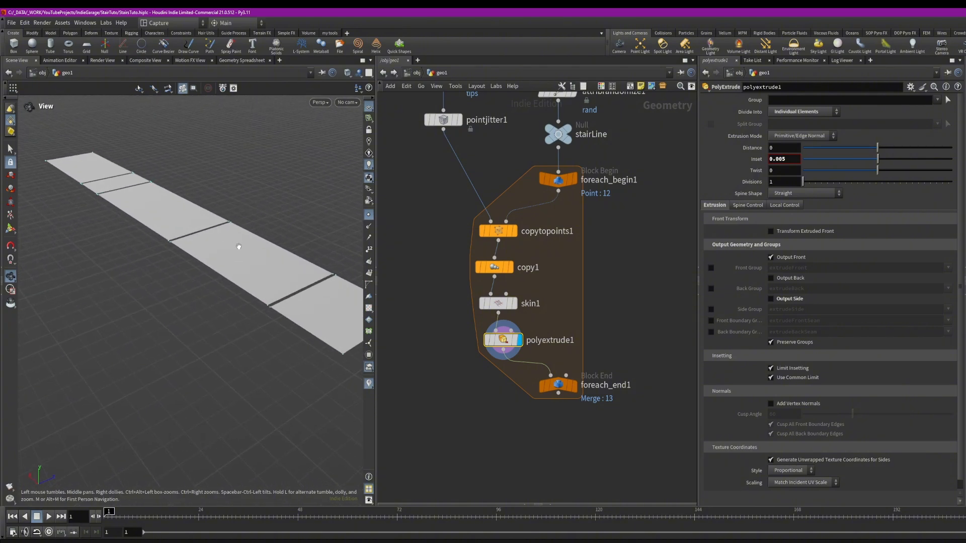
{"action": "key", "text": "BackSpace"}
{"action": "type", "text": "1"}
{"action": "key", "text": "Return"}
{"action": "right_click_drag", "start_coordinate": [196, 223], "coordinate": [131, 219]}
Add a second PolyExtrude node after polyextrude1 and display its output
{"action": "key", "text": "Tab"}
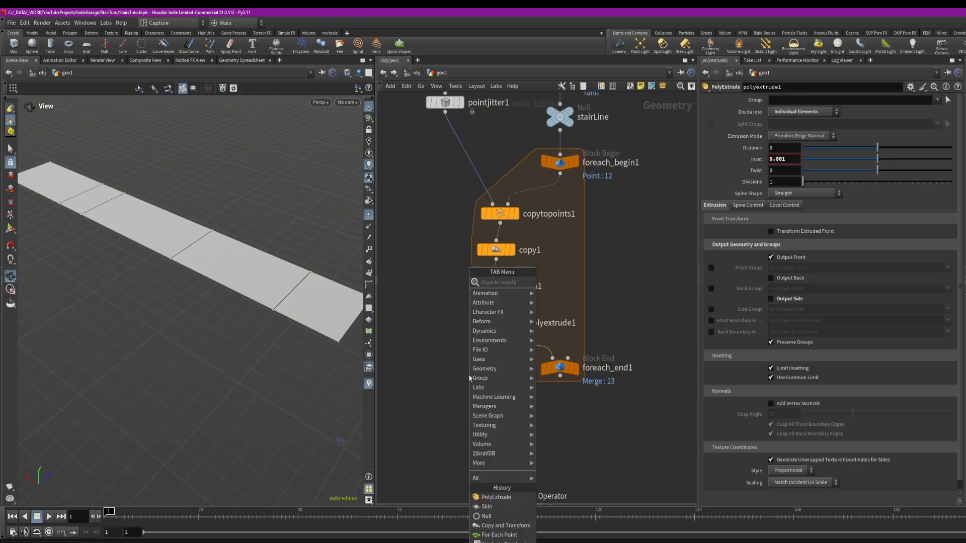
{"action": "type", "text": "pol"}
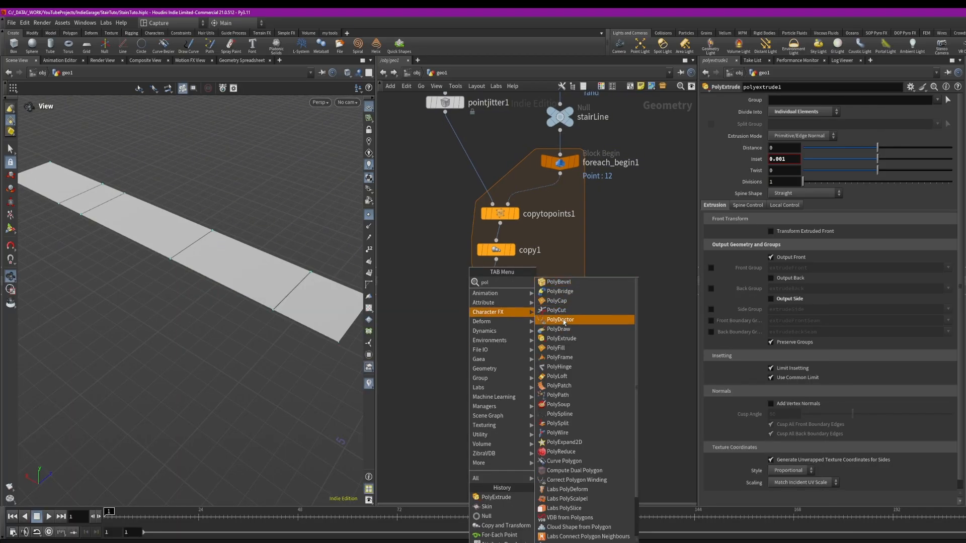
{"action": "left_click", "coordinate": [576, 344]}
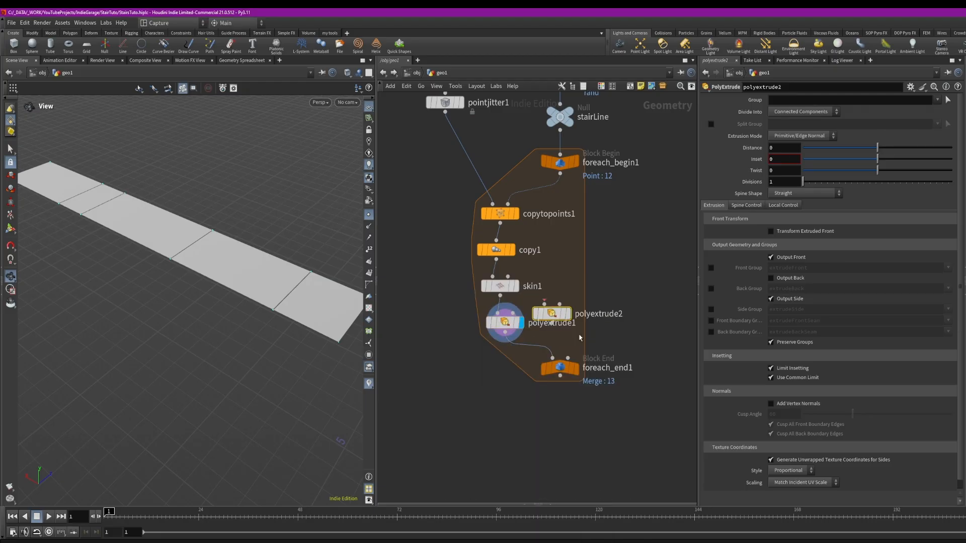
{"action": "left_click", "coordinate": [527, 277]}
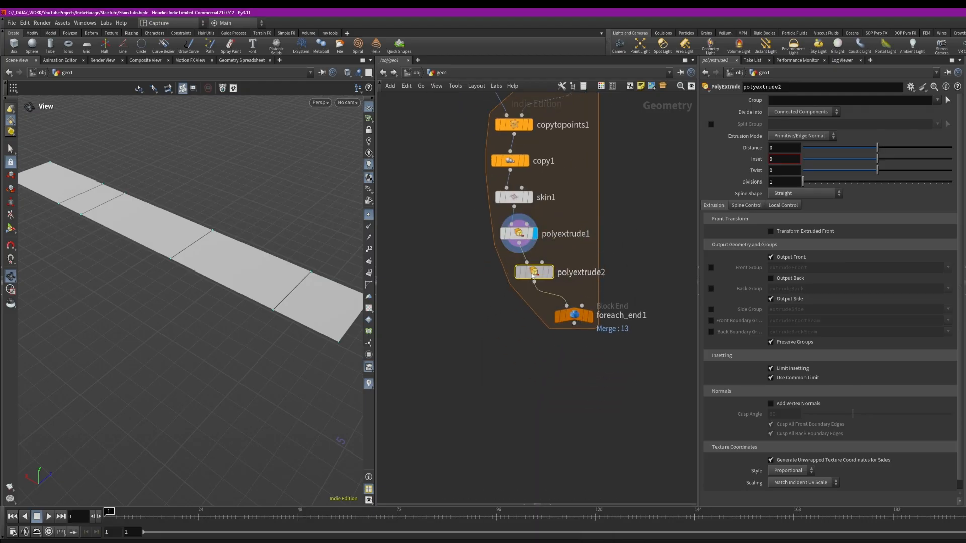
{"action": "left_click", "coordinate": [545, 272]}
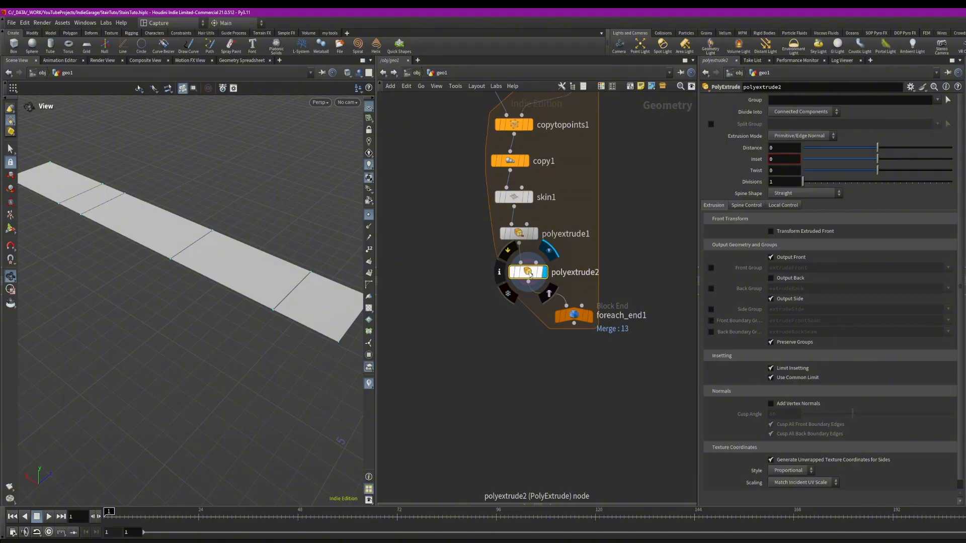
Enable Output Back on polyextrude2 and set its extrusion distance to about 0.17
{"action": "left_click_drag", "start_coordinate": [880, 150], "coordinate": [886, 150]}
{"action": "left_click_drag", "start_coordinate": [168, 210], "coordinate": [172, 140]}
{"action": "left_click", "coordinate": [770, 278]}
{"action": "left_click_drag", "start_coordinate": [226, 302], "coordinate": [183, 186]}
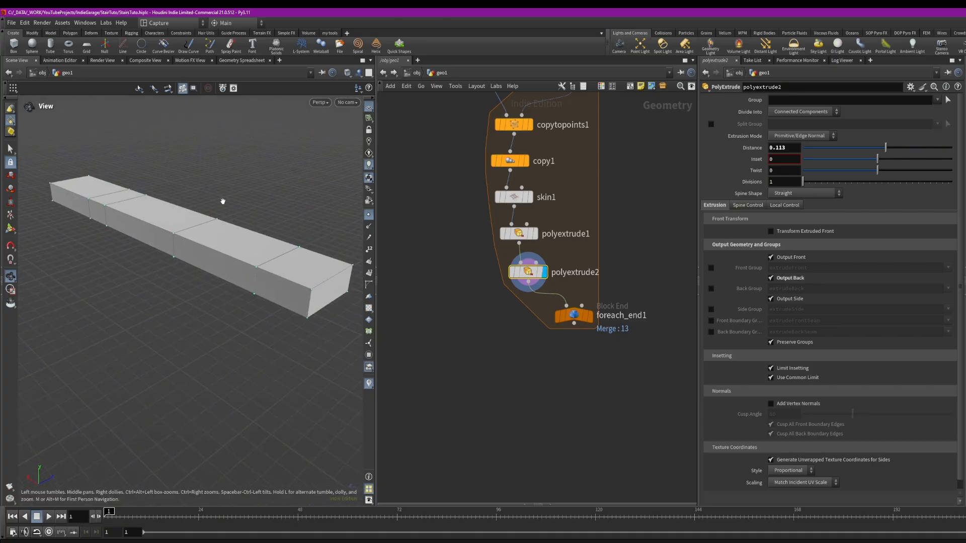
{"action": "left_click_drag", "start_coordinate": [547, 278], "coordinate": [537, 277]}
{"action": "left_click_drag", "start_coordinate": [875, 149], "coordinate": [890, 148]}
Display the loop's end output and raise line1's Y direction to about 0.85
{"action": "left_click", "coordinate": [589, 315]}
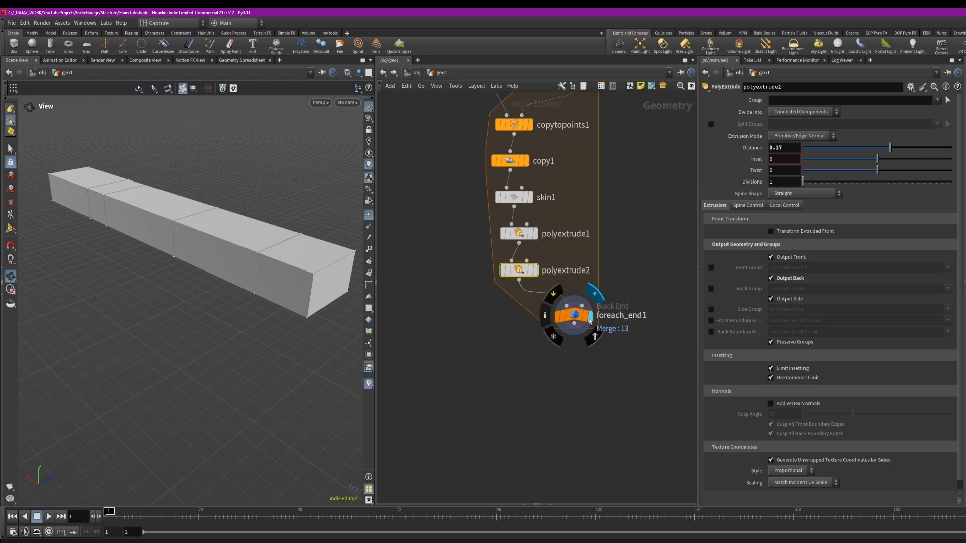
{"action": "left_click_drag", "start_coordinate": [261, 252], "coordinate": [213, 225]}
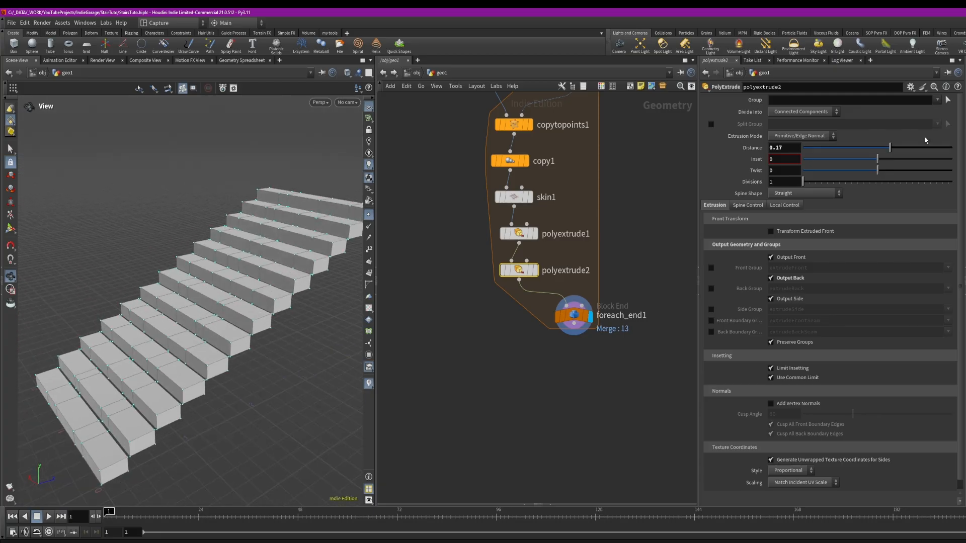
{"action": "middle_click_drag", "start_coordinate": [629, 98], "coordinate": [612, 258]}
{"action": "left_click", "coordinate": [556, 243]}
{"action": "mouse_move", "coordinate": [869, 133]}
{"action": "left_mouse_down"}
{"action": "mouse_move", "coordinate": [836, 134]}
{"action": "mouse_move", "coordinate": [866, 135]}
{"action": "left_mouse_up"}
{"action": "middle_click_drag", "start_coordinate": [854, 134], "coordinate": [930, 141]}
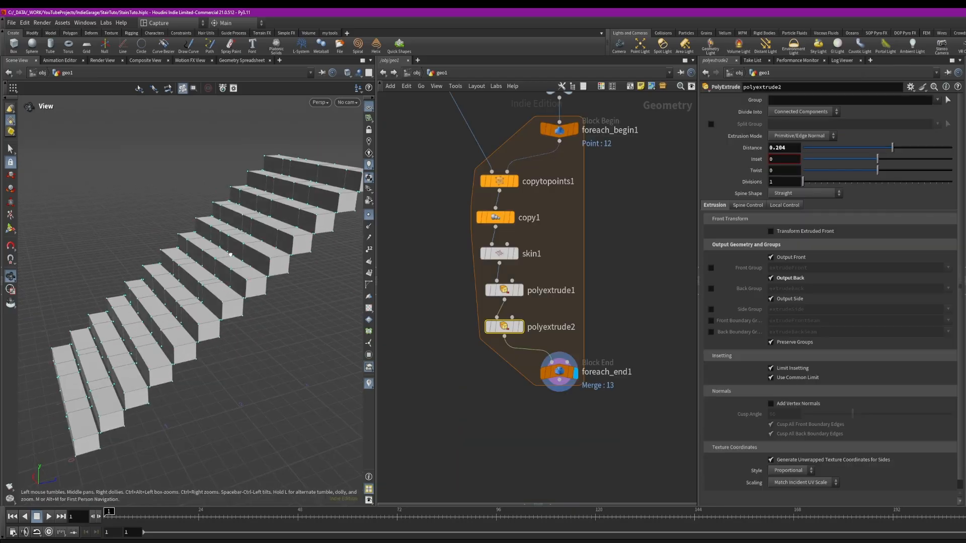
{"action": "left_click_drag", "start_coordinate": [214, 240], "coordinate": [272, 258]}
Set polyextrude2's Distance to bbox("../stairLine/", D_YSIZE), reusing the bbox expression from copy1's Z translate
{"action": "middle_click_drag", "start_coordinate": [604, 236], "coordinate": [598, 252]}
{"action": "left_click", "coordinate": [489, 234]}
{"action": "left_click", "coordinate": [890, 157]}
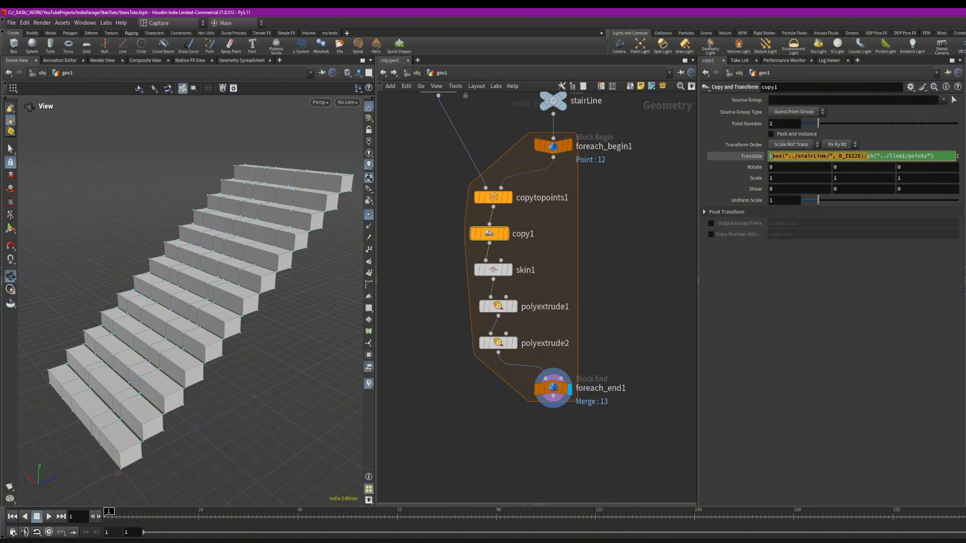
{"action": "type", "text": "/"}
{"action": "left_click_drag", "start_coordinate": [849, 156], "coordinate": [765, 159]}
{"action": "key", "text": "ctrl+c"}
{"action": "left_click", "coordinate": [614, 287]}
{"action": "left_click", "coordinate": [504, 345]}
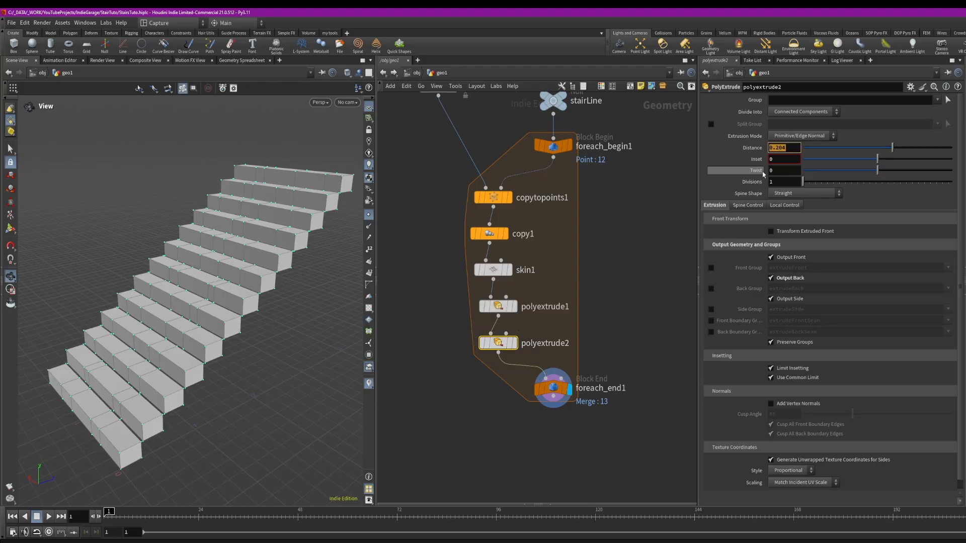
{"action": "key", "text": "ctrl+v"}
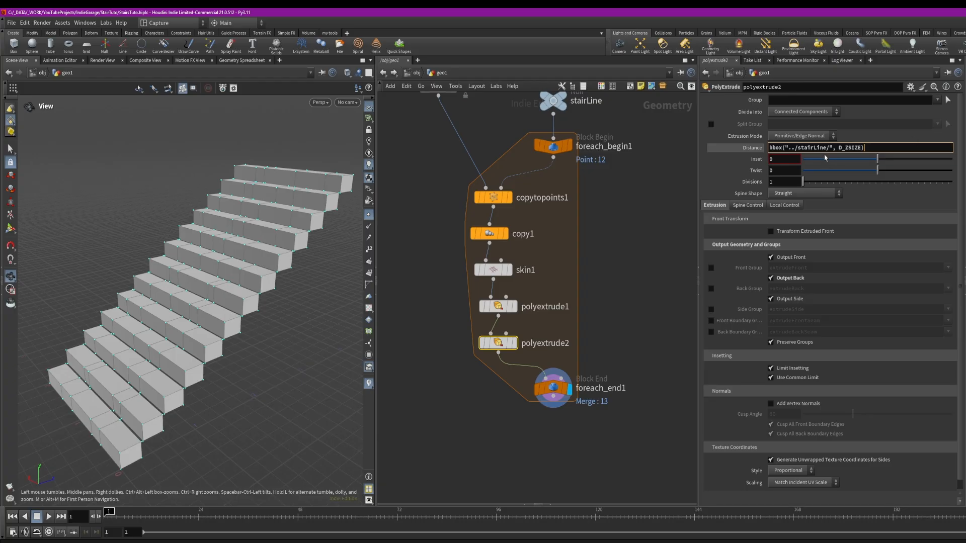
{"action": "left_click", "coordinate": [847, 149]}
{"action": "type", "text": "Y"}
Copy the Points parameter of line1
{"action": "left_click_drag", "start_coordinate": [301, 213], "coordinate": [177, 275]}
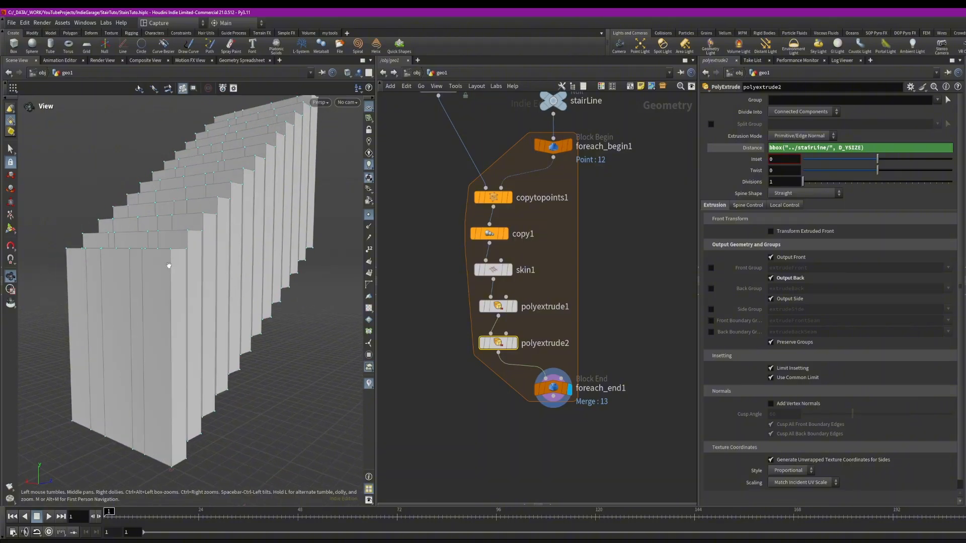
{"action": "left_click_drag", "start_coordinate": [191, 324], "coordinate": [293, 260]}
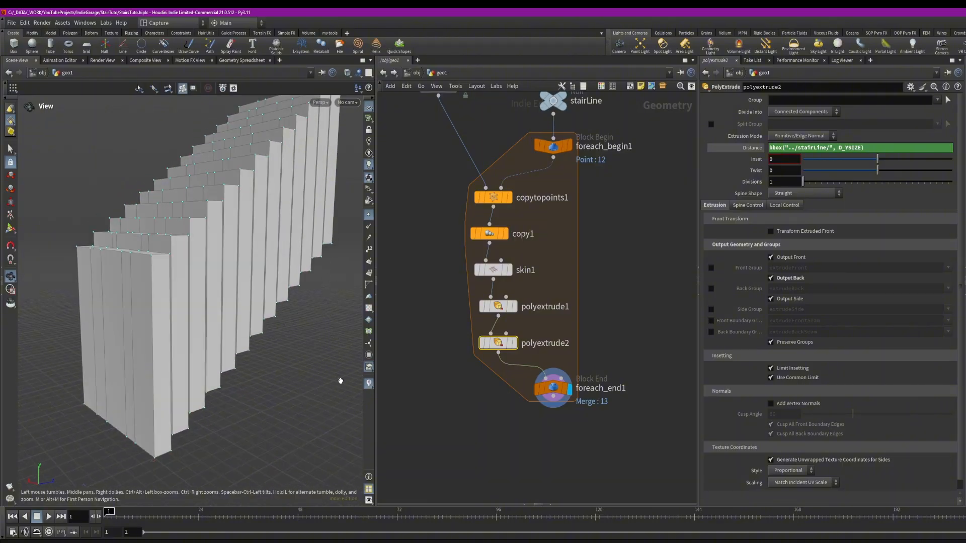
{"action": "middle_click_drag", "start_coordinate": [672, 225], "coordinate": [671, 319]}
{"action": "middle_click_drag", "start_coordinate": [638, 220], "coordinate": [636, 316]}
{"action": "left_click", "coordinate": [554, 197]}
{"action": "right_click", "coordinate": [815, 145]}
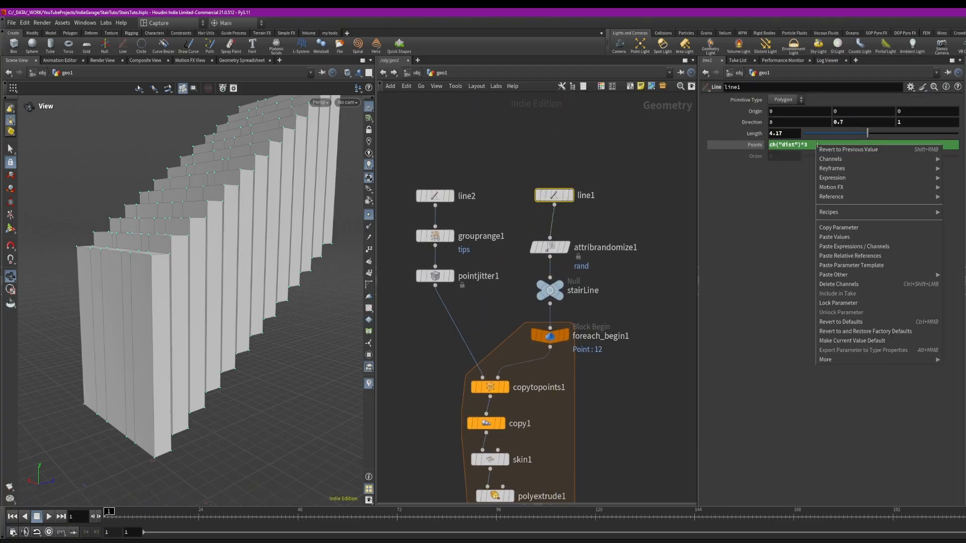
{"action": "left_click", "coordinate": [854, 230]}
Paste copy1's Z translate expression into polyextrude2's Distance and change D_ZSIZE to D_YSIZE
{"action": "middle_click_drag", "start_coordinate": [603, 483], "coordinate": [607, 331]}
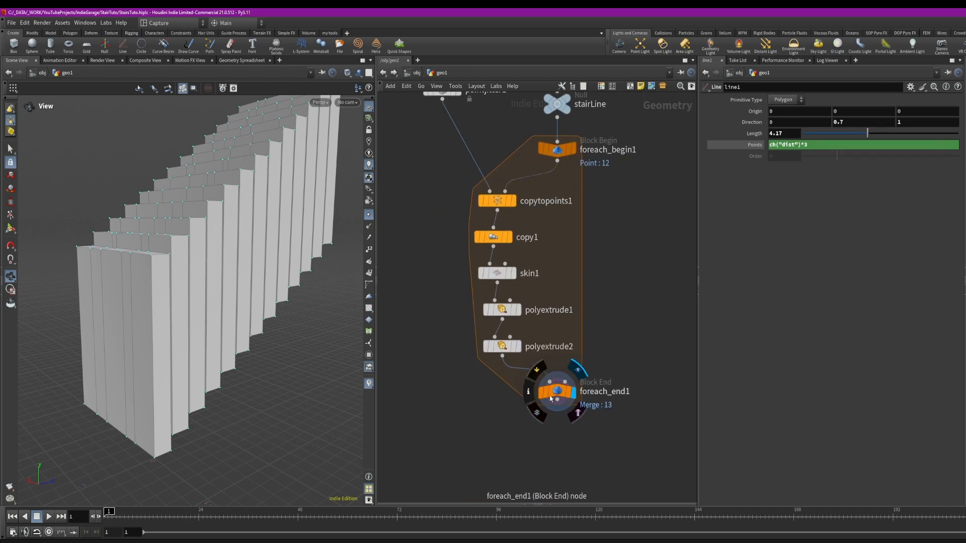
{"action": "left_click", "coordinate": [493, 237]}
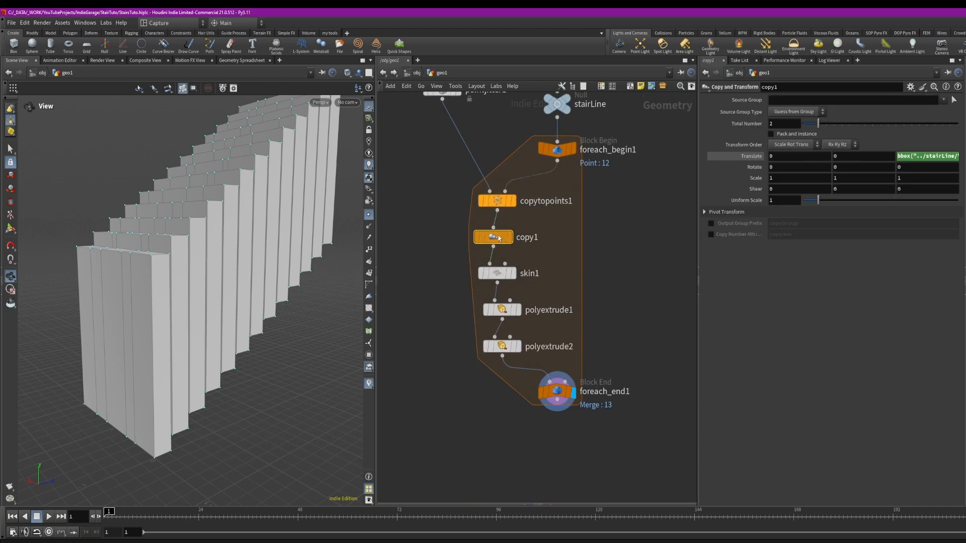
{"action": "left_click", "coordinate": [902, 156]}
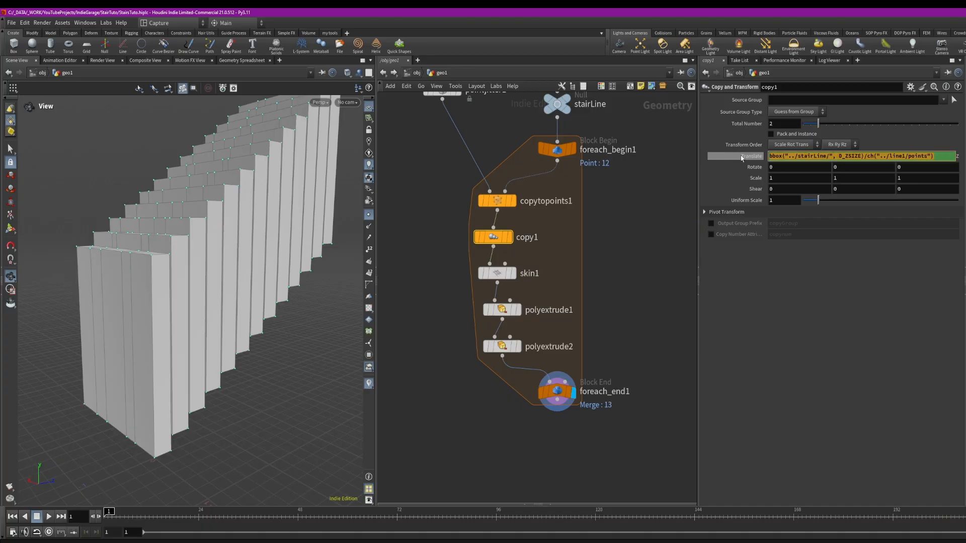
{"action": "left_click", "coordinate": [502, 346]}
{"action": "left_click_drag", "start_coordinate": [874, 148], "coordinate": [718, 158]}
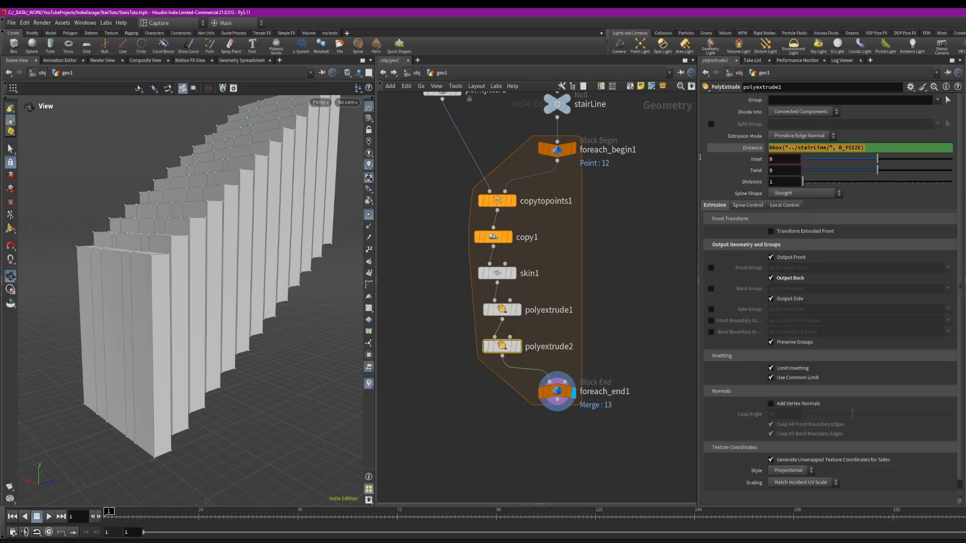
{"action": "key", "text": "ctrl+v"}
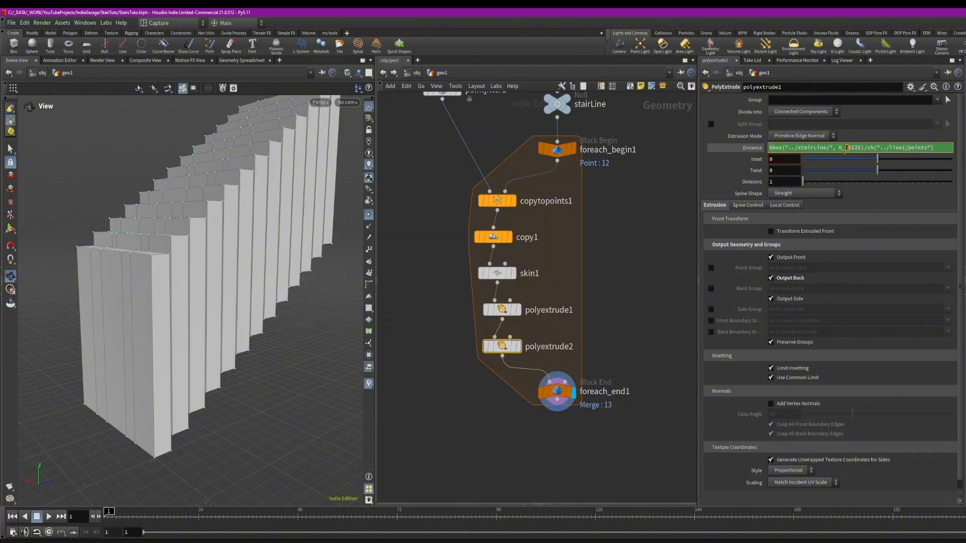
{"action": "type", "text": "Y"}
Orbit the viewport to inspect the staircase and the stair line's points
{"action": "left_click", "coordinate": [636, 206]}
{"action": "right_click_drag", "start_coordinate": [239, 305], "coordinate": [241, 318]}
{"action": "left_click_drag", "start_coordinate": [242, 318], "coordinate": [249, 265]}
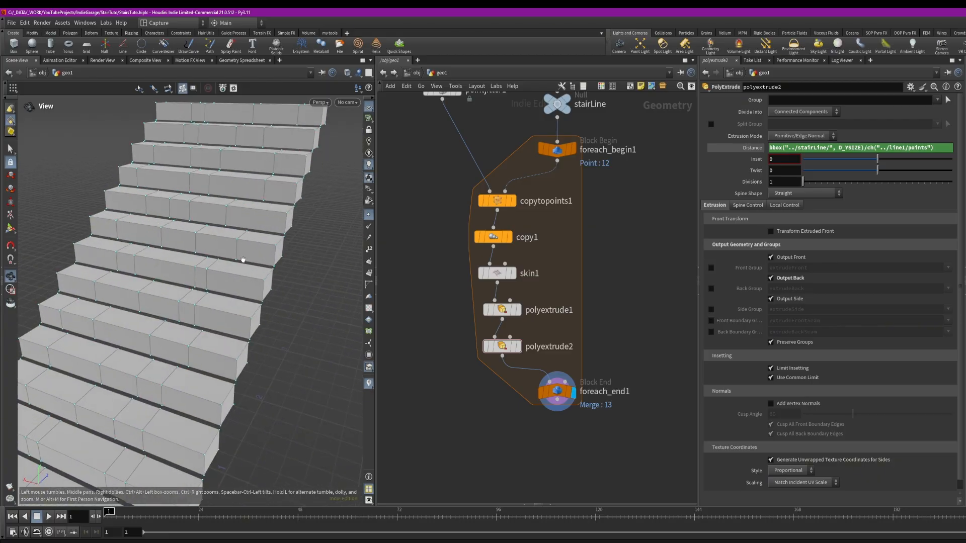
{"action": "left_click_drag", "start_coordinate": [280, 217], "coordinate": [306, 193]}
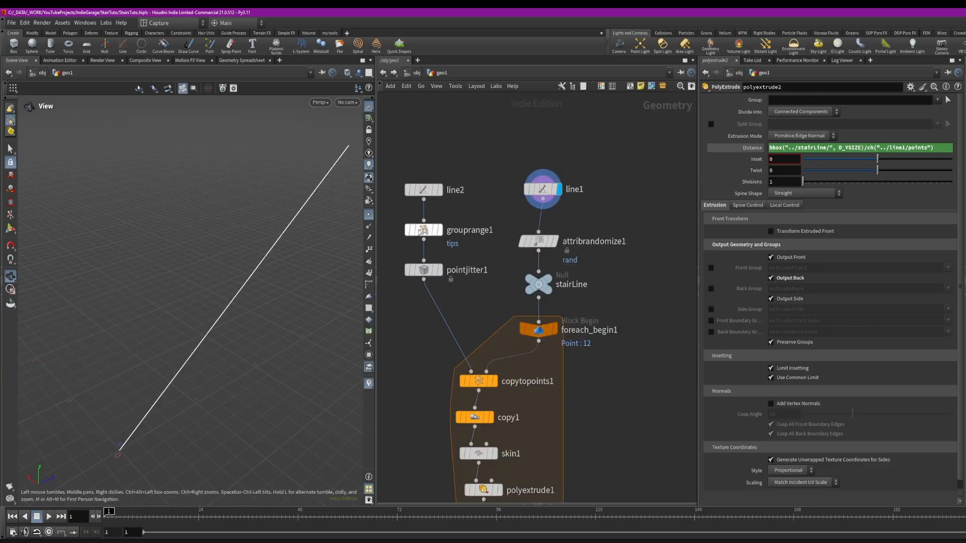
{"action": "left_click", "coordinate": [369, 249]}
{"action": "left_click_drag", "start_coordinate": [332, 251], "coordinate": [90, 383]}
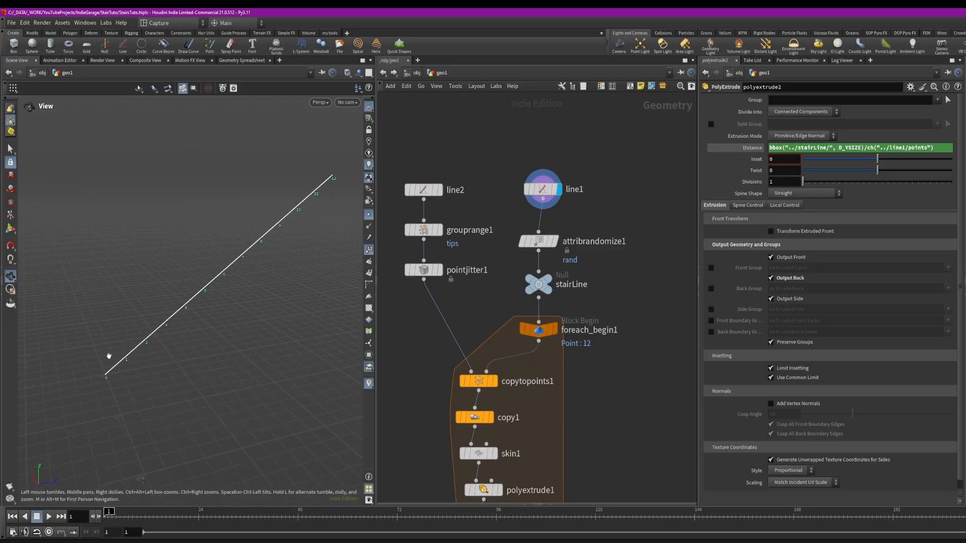
{"action": "left_click_drag", "start_coordinate": [264, 255], "coordinate": [263, 290]}
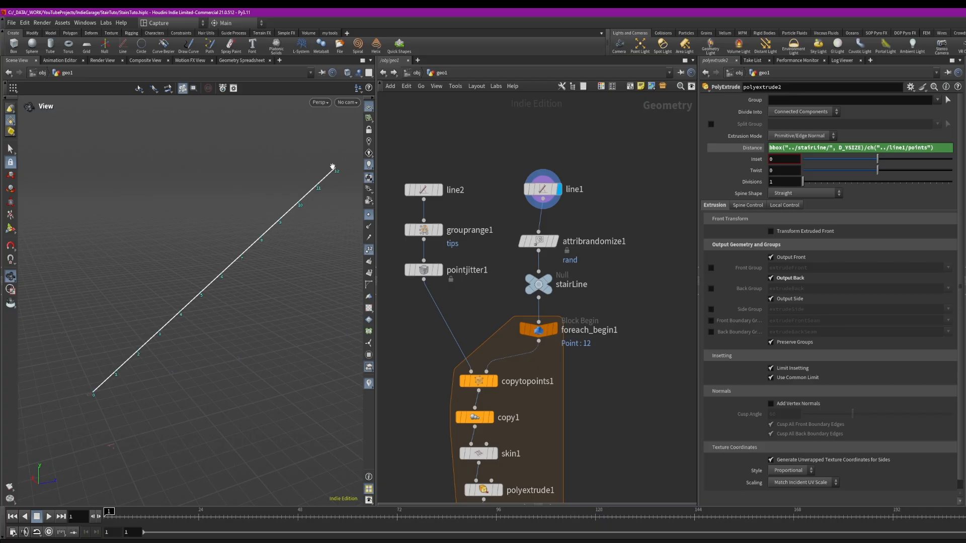
{"action": "middle_click_drag", "start_coordinate": [514, 457], "coordinate": [527, 255]}
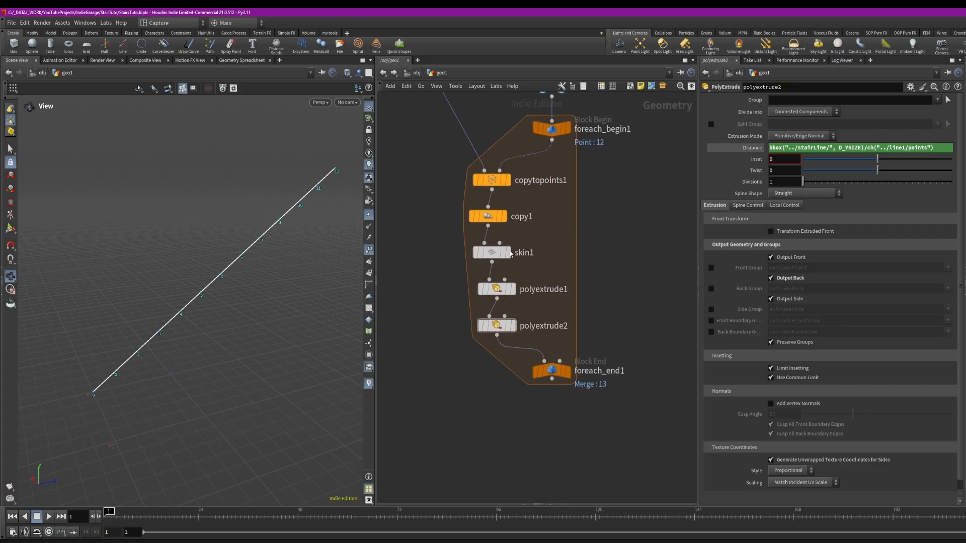
Change copy1's Z translate expression to bbox("../stairLine/", D_ZSIZE)/(ch("../line1/points")-1) in the expression editor
{"action": "left_click", "coordinate": [487, 216]}
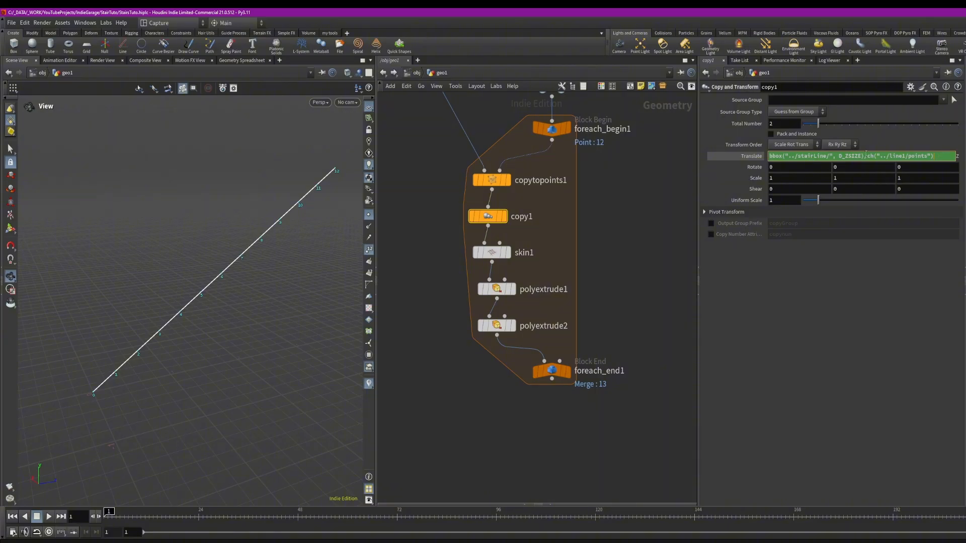
{"action": "left_click", "coordinate": [938, 156]}
{"action": "key", "text": "alt+e"}
{"action": "left_click_drag", "start_coordinate": [526, 200], "coordinate": [559, 178]}
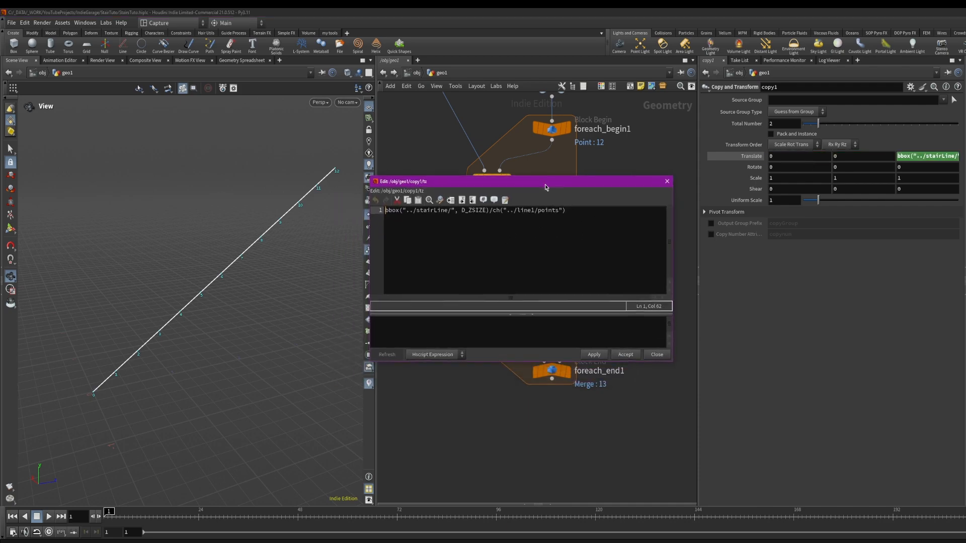
{"action": "left_click_drag", "start_coordinate": [382, 181], "coordinate": [399, 162]}
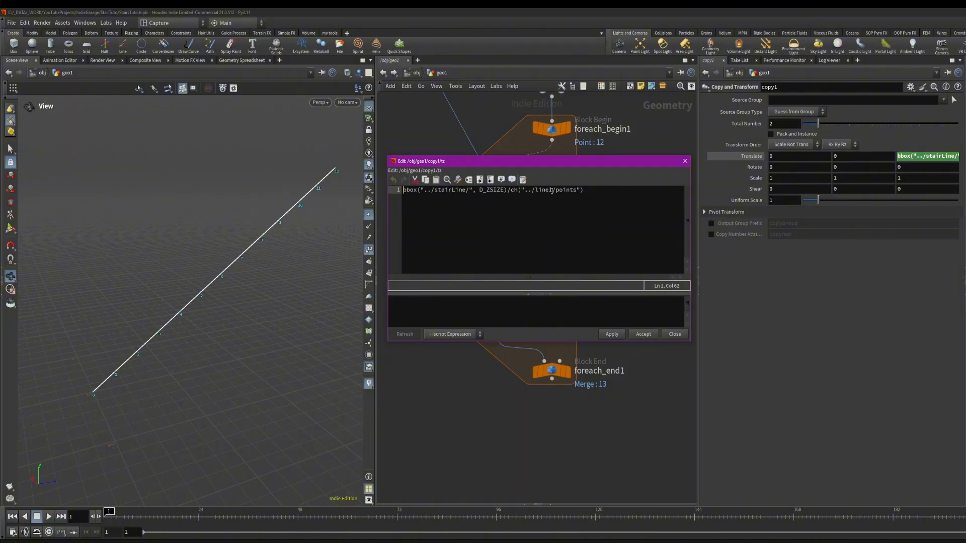
{"action": "left_click_drag", "start_coordinate": [582, 191], "coordinate": [534, 198]}
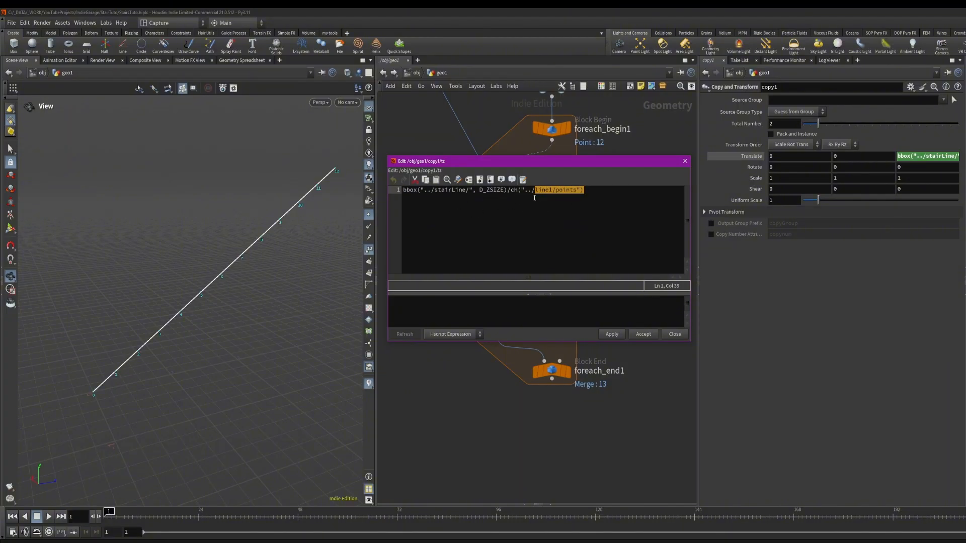
{"action": "left_click", "coordinate": [606, 201]}
{"action": "type", "text": "-1"}
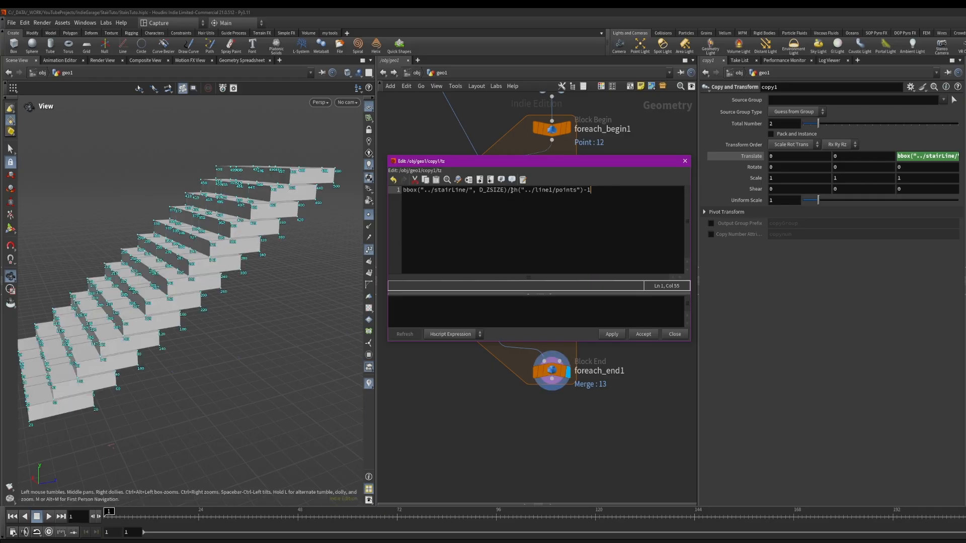
{"action": "type", "text": "'"}
{"action": "left_click", "coordinate": [515, 192]}
{"action": "key", "text": "BackSpace"}
{"action": "type", "text": "("}
{"action": "left_click", "coordinate": [622, 194]}
{"action": "type", "text": ")"}
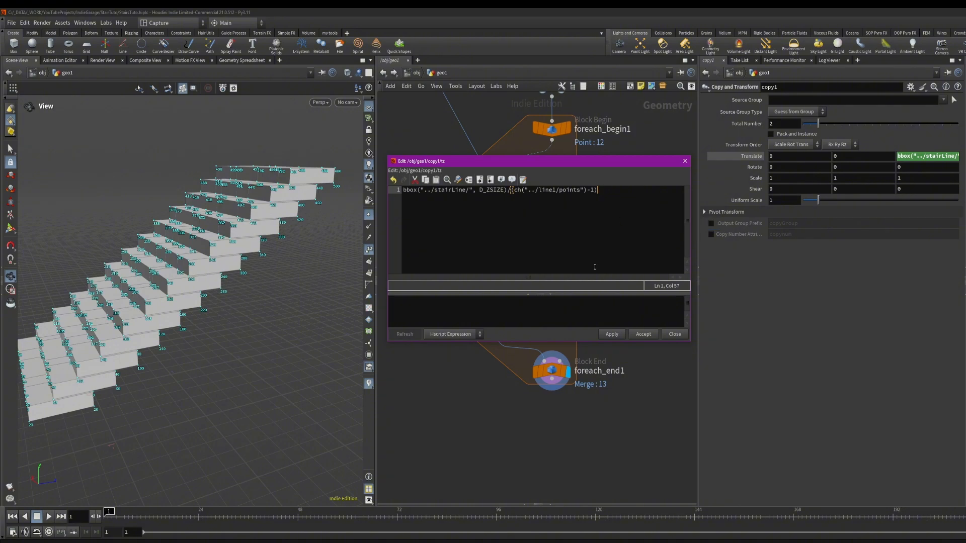
{"action": "left_click", "coordinate": [612, 334]}
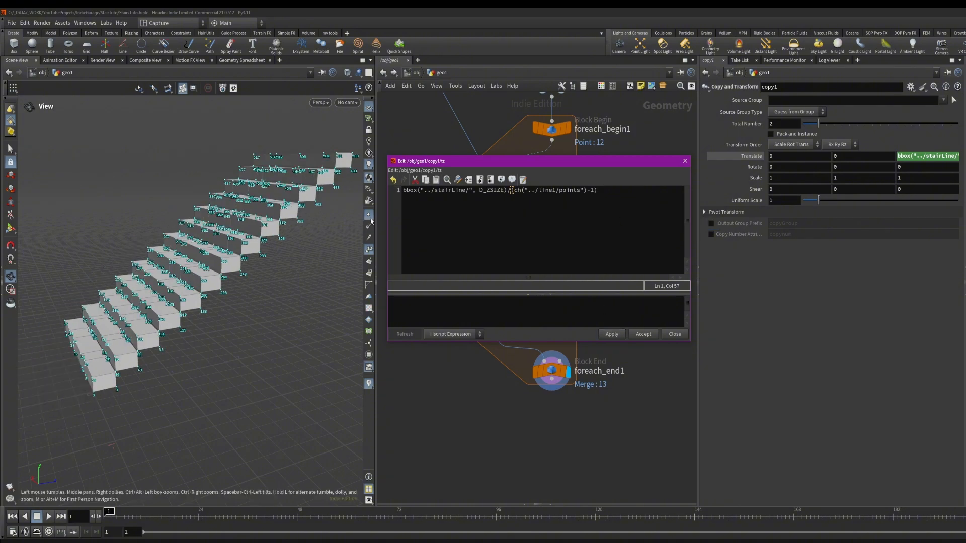
Remove a stray character from copy1's translate expression and close the expression editor
{"action": "left_click_drag", "start_coordinate": [277, 246], "coordinate": [270, 265]}
{"action": "right_click_drag", "start_coordinate": [269, 265], "coordinate": [328, 222]}
{"action": "left_click_drag", "start_coordinate": [328, 222], "coordinate": [319, 214]}
{"action": "left_click", "coordinate": [601, 193]}
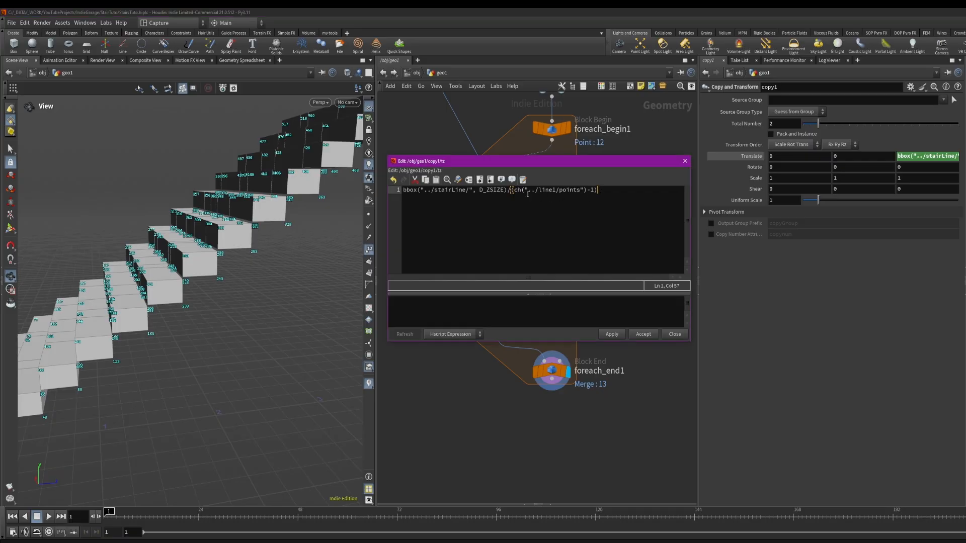
{"action": "left_click_drag", "start_coordinate": [511, 190], "coordinate": [509, 190]}
{"action": "left_click", "coordinate": [585, 190]}
{"action": "left_click", "coordinate": [511, 190]}
{"action": "key", "text": "Delete"}
{"action": "left_click", "coordinate": [609, 192]}
{"action": "left_click", "coordinate": [685, 161]}
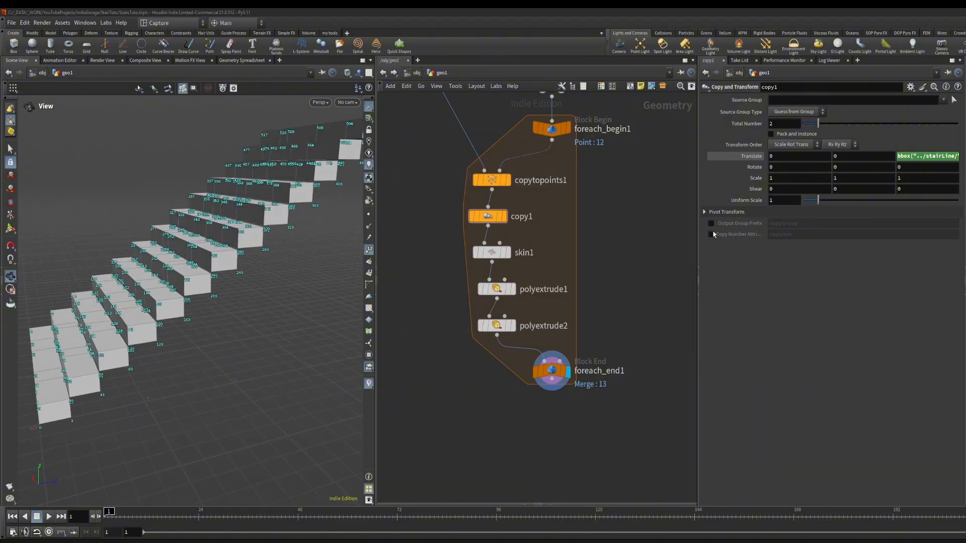
Change polyextrude2's Distance expression to bbox("../stairLine/", D_YSIZE)/(ch("../line1/points")-1)
{"action": "mouse_move", "coordinate": [501, 283]}
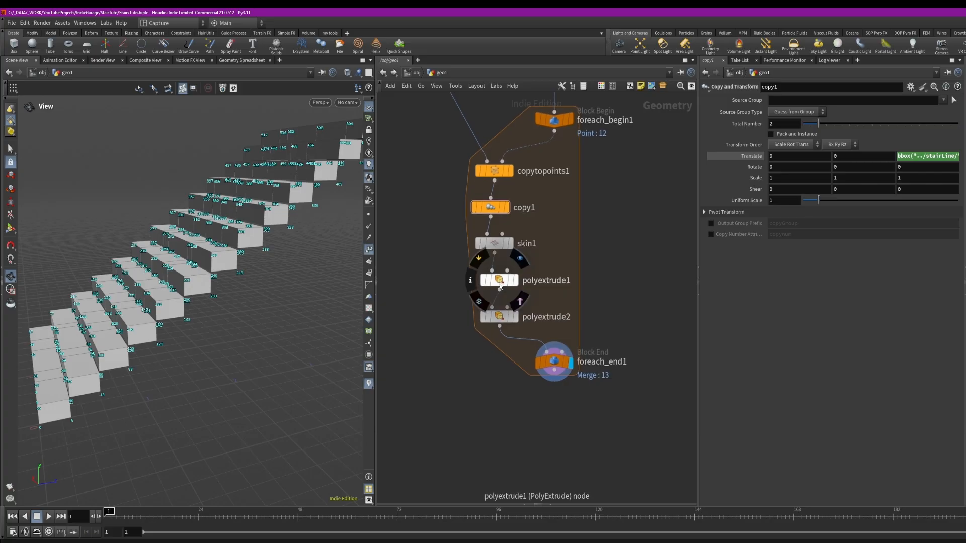
{"action": "left_click", "coordinate": [499, 317]}
{"action": "left_click", "coordinate": [904, 147]}
{"action": "key", "text": "alt+e"}
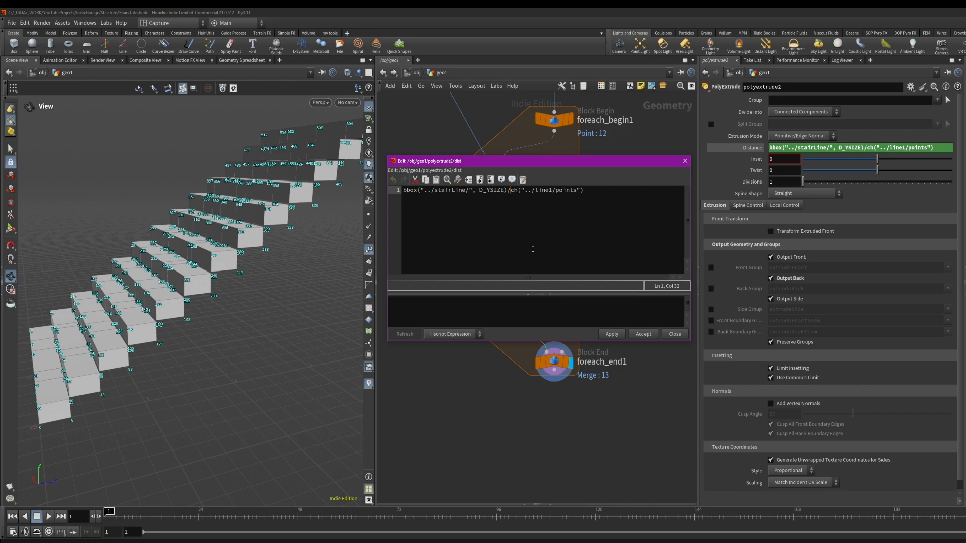
{"action": "left_click_drag", "start_coordinate": [403, 190], "coordinate": [506, 193]}
{"action": "left_click", "coordinate": [511, 193]}
{"action": "type", "text": "("}
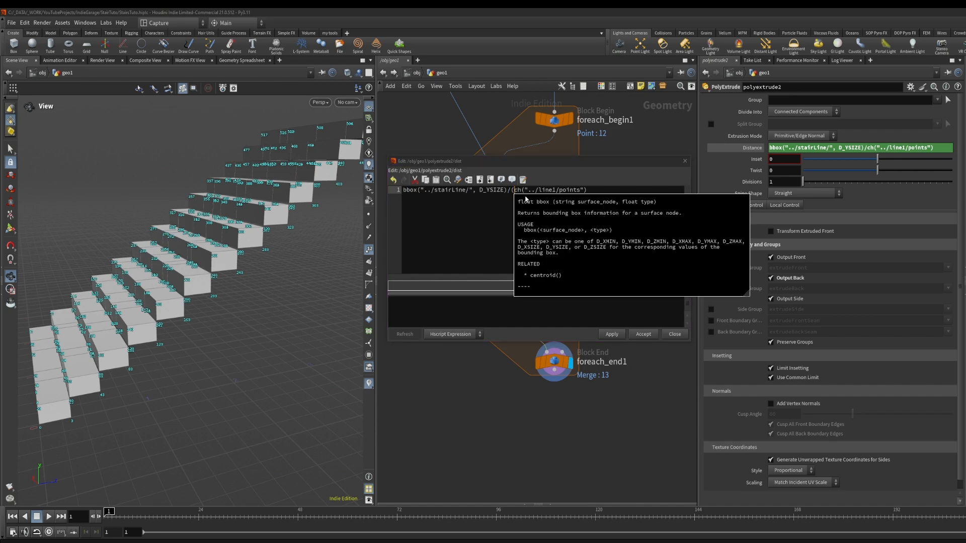
{"action": "left_click", "coordinate": [589, 192]}
{"action": "type", "text": "-1)"}
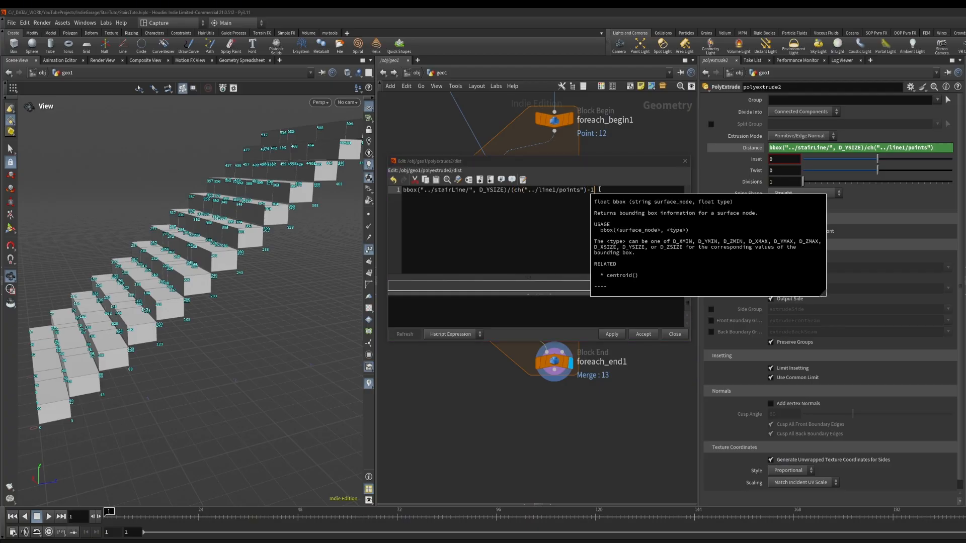
{"action": "left_click", "coordinate": [609, 337]}
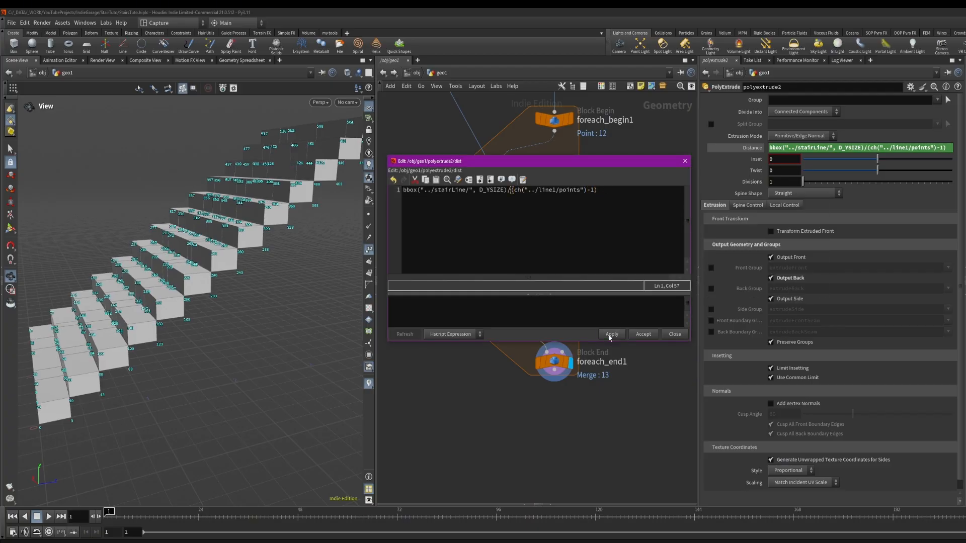
{"action": "left_click", "coordinate": [685, 162]}
Multiply copy1's Z translate expression by 1.2 and close the expression editor
{"action": "left_click", "coordinate": [368, 249]}
{"action": "left_click_drag", "start_coordinate": [271, 250], "coordinate": [222, 189]}
{"action": "left_click_drag", "start_coordinate": [305, 182], "coordinate": [208, 293]}
{"action": "mouse_move", "coordinate": [188, 290]}
{"action": "left_mouse_down"}
{"action": "mouse_move", "coordinate": [216, 287]}
{"action": "mouse_move", "coordinate": [199, 285]}
{"action": "left_mouse_up"}
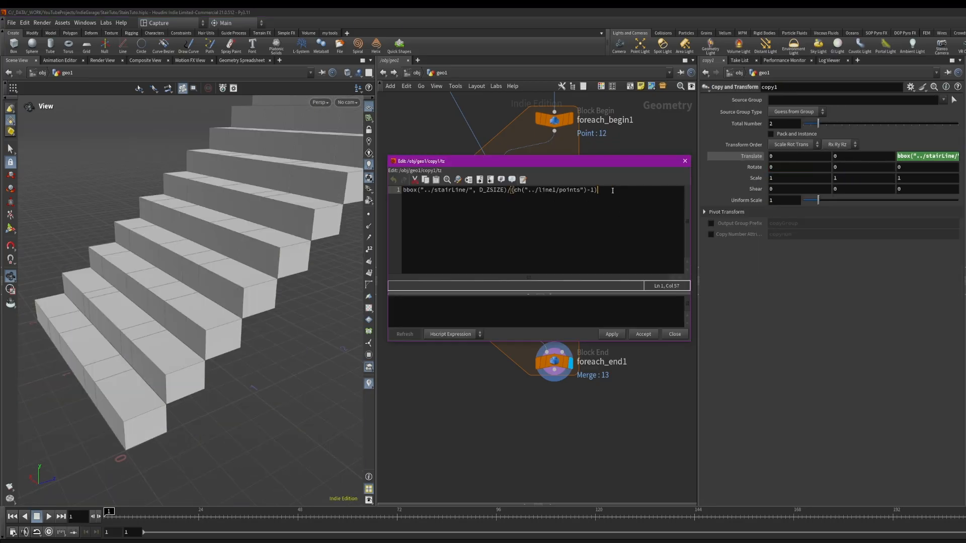
{"action": "type", "text": "*"}
{"action": "left_click", "coordinate": [612, 333]}
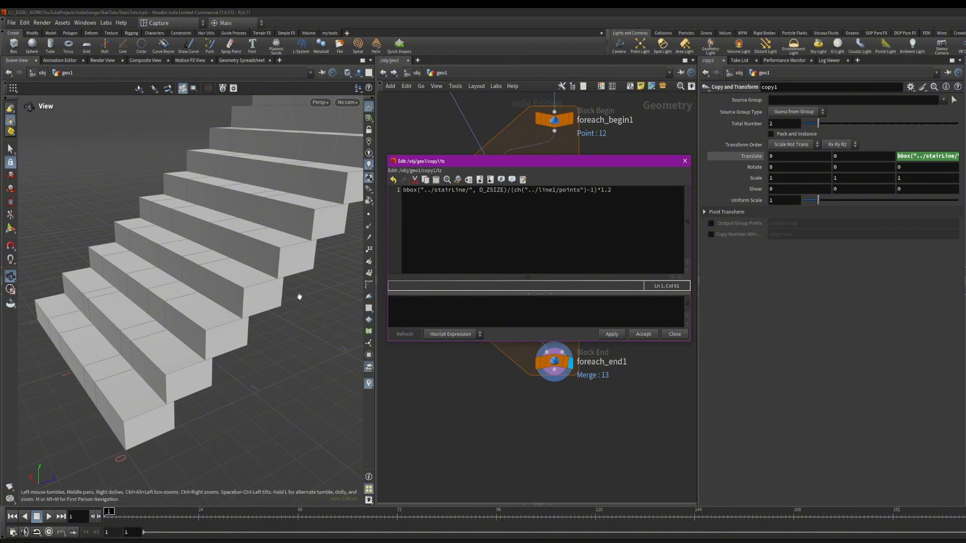
{"action": "left_click", "coordinate": [261, 267]}
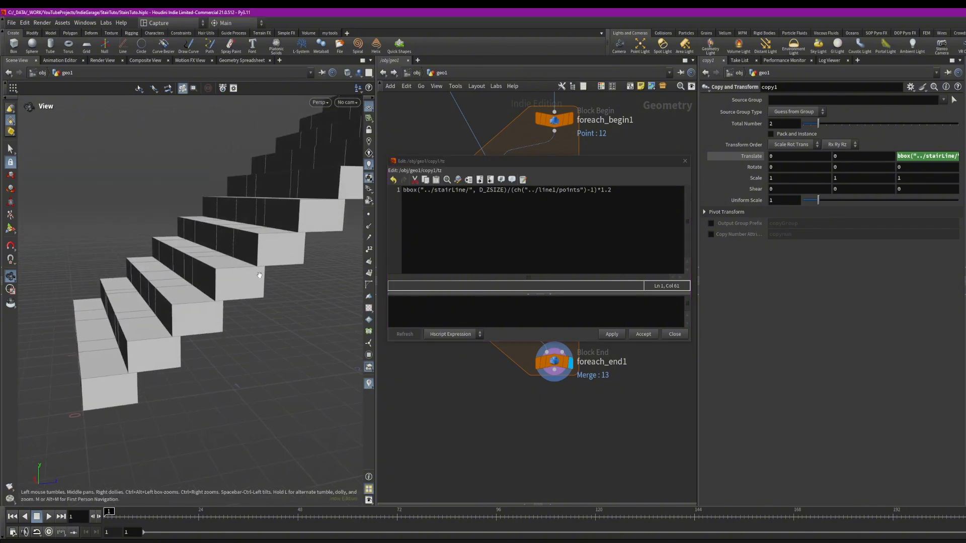
{"action": "left_click_drag", "start_coordinate": [279, 280], "coordinate": [278, 195]}
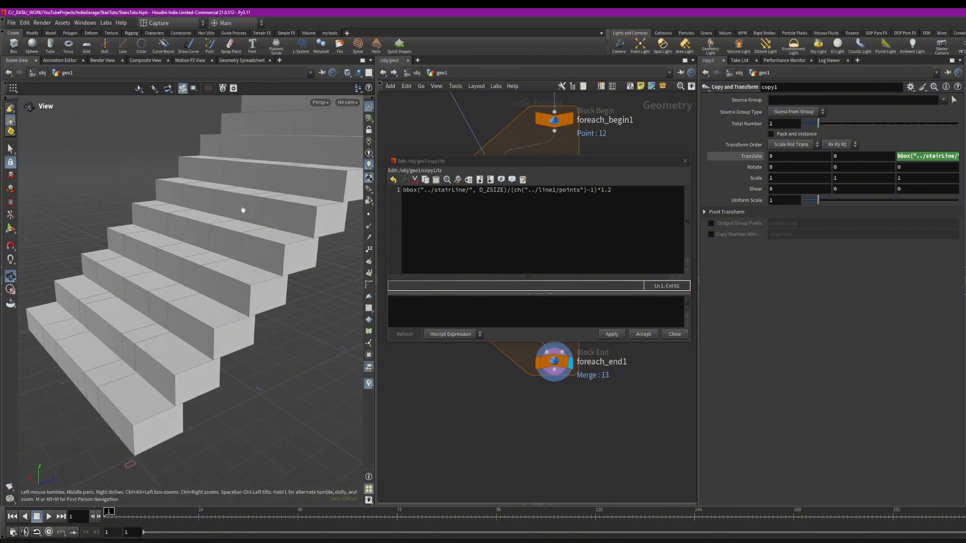
{"action": "left_click", "coordinate": [674, 334]}
Set line1's length to about 4.1 and its Y direction to about 0.4
{"action": "mouse_move", "coordinate": [221, 281]}
{"action": "left_mouse_down"}
{"action": "mouse_move", "coordinate": [266, 282]}
{"action": "mouse_move", "coordinate": [211, 288]}
{"action": "mouse_move", "coordinate": [256, 297]}
{"action": "mouse_move", "coordinate": [156, 300]}
{"action": "mouse_move", "coordinate": [203, 288]}
{"action": "left_mouse_up"}
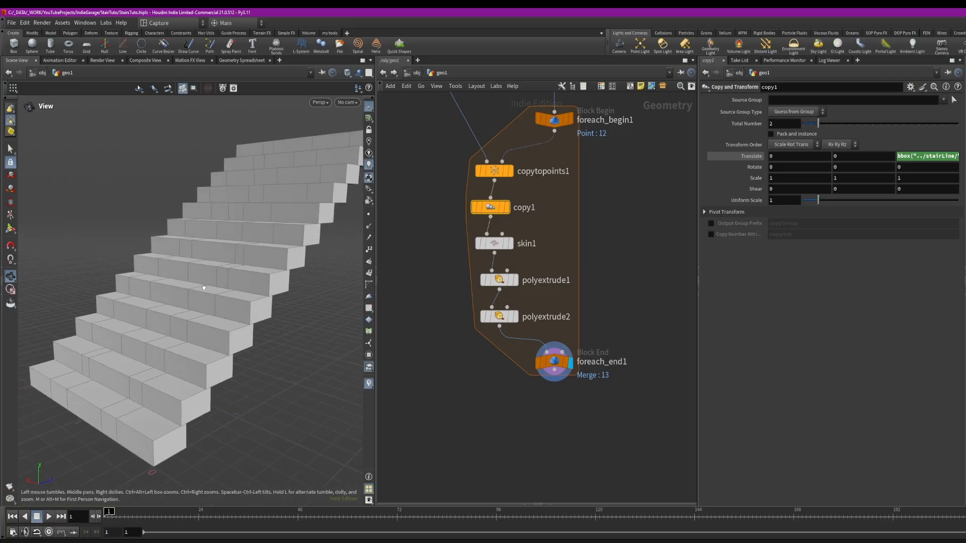
{"action": "scroll", "coordinate": [250, 281], "scroll_direction": "down", "scroll_amount": 1}
{"action": "middle_click_drag", "start_coordinate": [567, 214], "coordinate": [580, 397]}
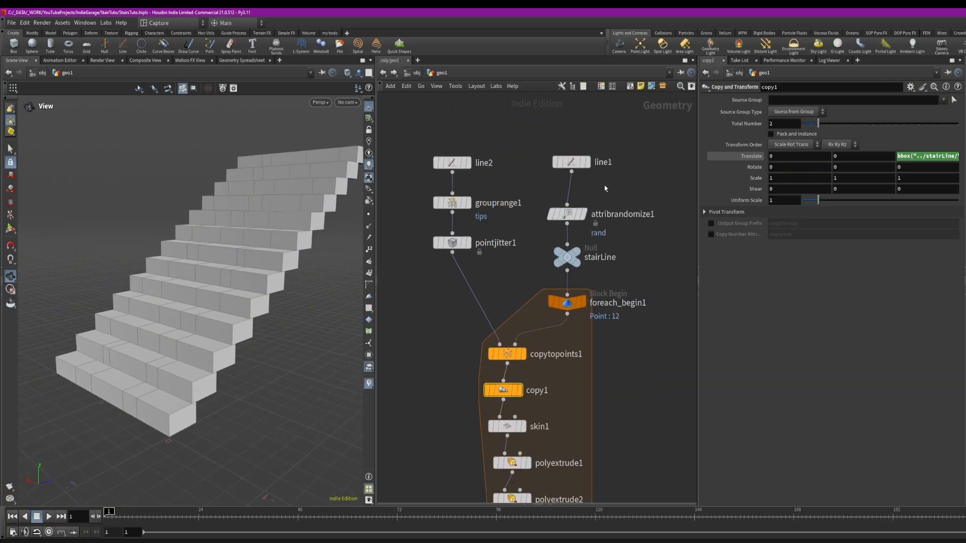
{"action": "left_click", "coordinate": [573, 159]}
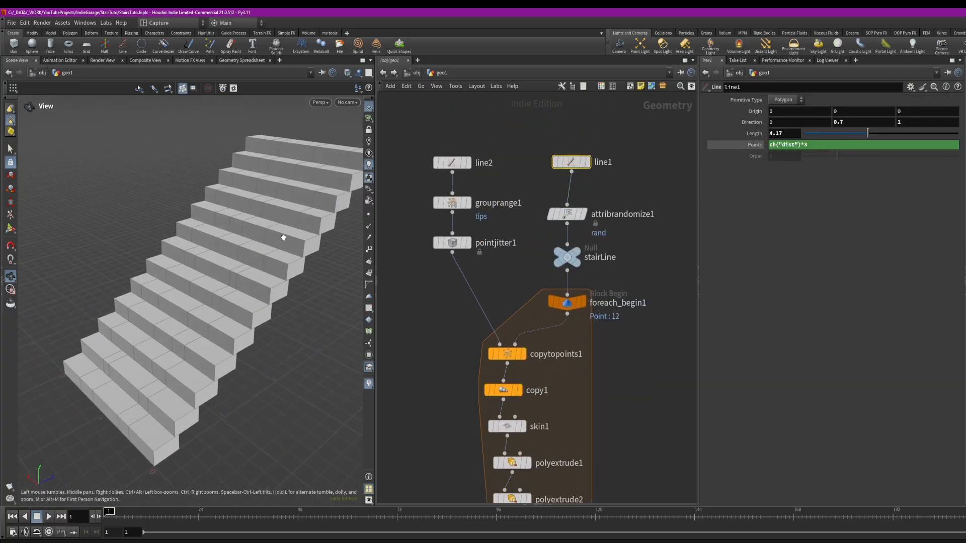
{"action": "left_click_drag", "start_coordinate": [858, 132], "coordinate": [834, 135]}
{"action": "left_click", "coordinate": [454, 163]}
{"action": "left_click", "coordinate": [575, 165]}
{"action": "mouse_move", "coordinate": [859, 123]}
{"action": "middle_mouse_down"}
{"action": "mouse_move", "coordinate": [859, 136]}
{"action": "mouse_move", "coordinate": [739, 134]}
{"action": "mouse_move", "coordinate": [841, 125]}
{"action": "middle_mouse_up"}
{"action": "left_click_drag", "start_coordinate": [174, 269], "coordinate": [250, 230]}
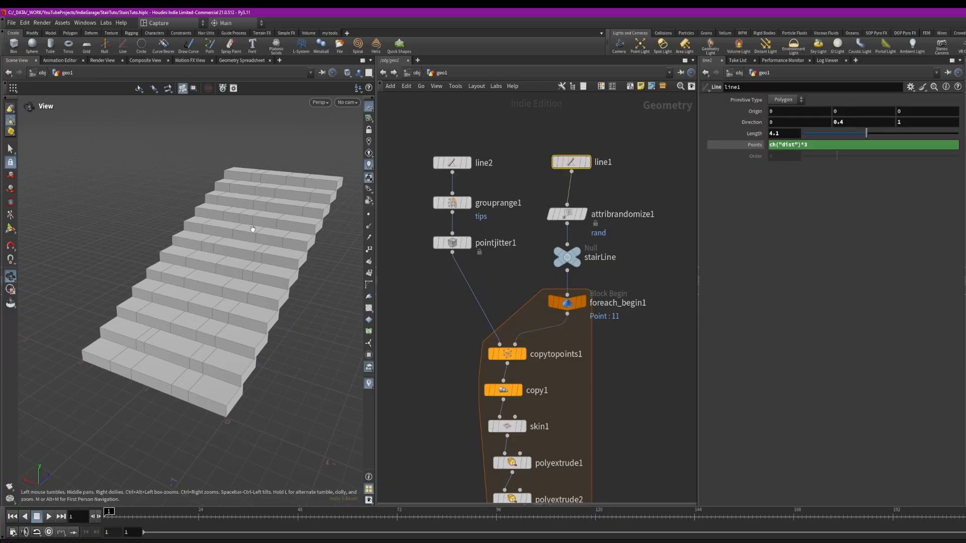